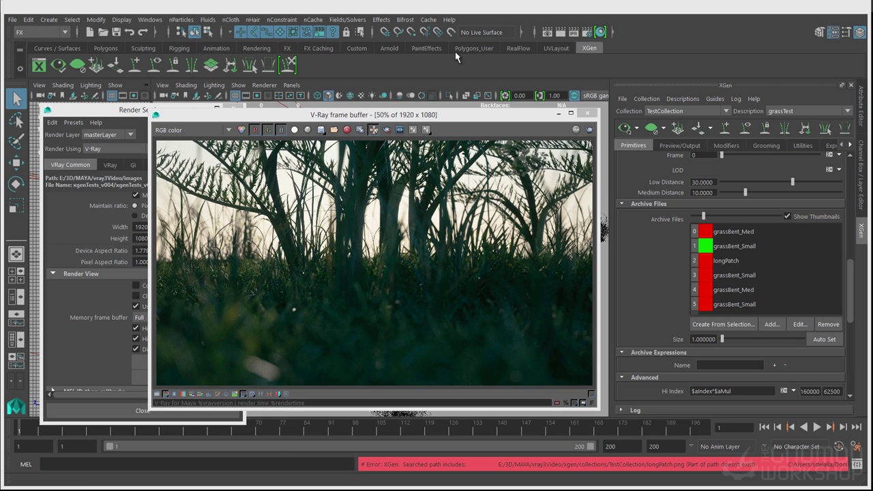
- Switch to the Modeling menu set and look through its XGen generation commands
click(39, 32)
click(43, 41)
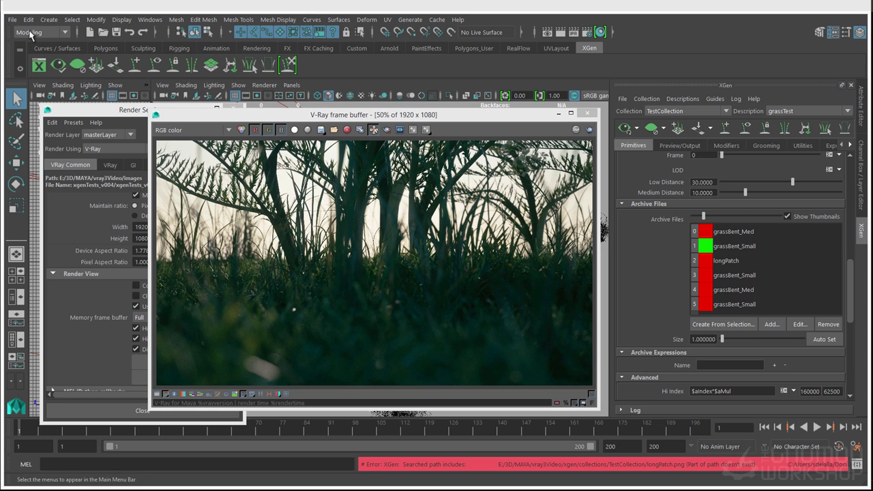
click(410, 21)
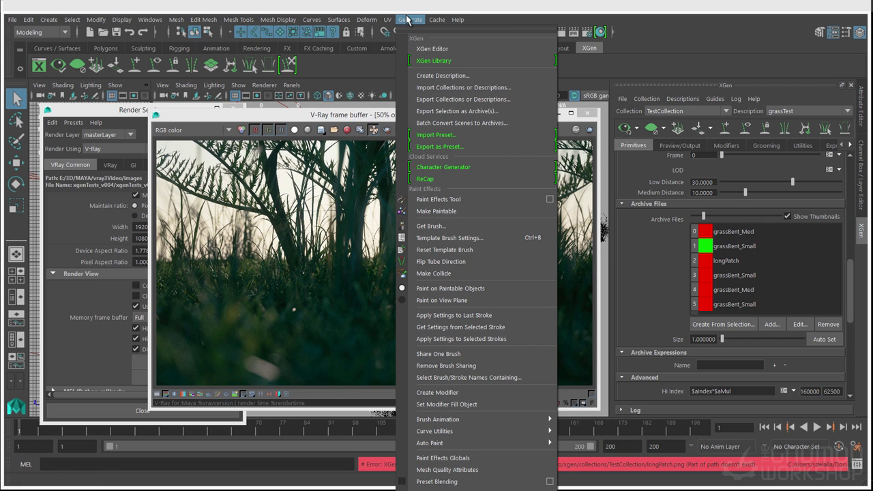
click(407, 20)
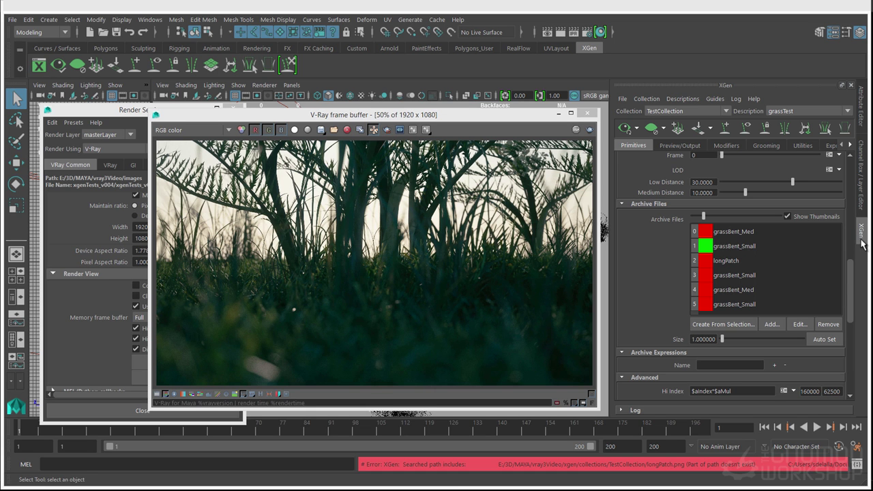
- Move the V-Ray frame buffer aside to uncover the XGen grass in the perspective viewport
click(422, 117)
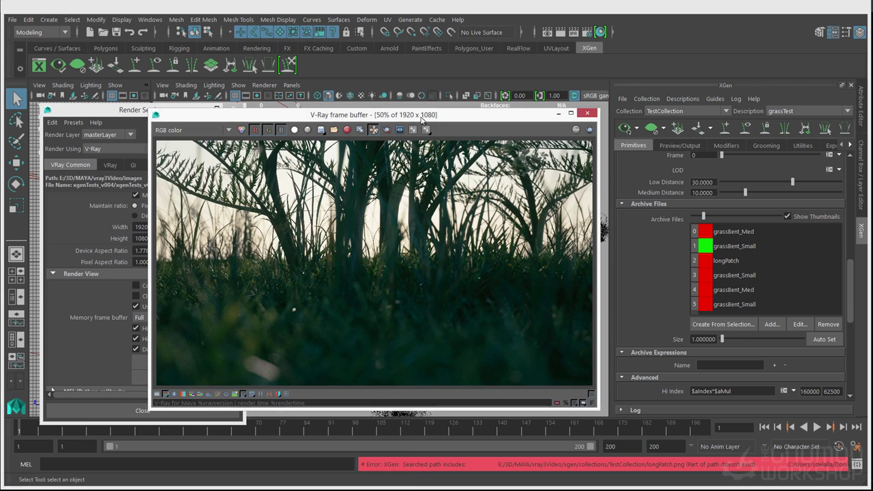
drag(421, 118, 273, 379)
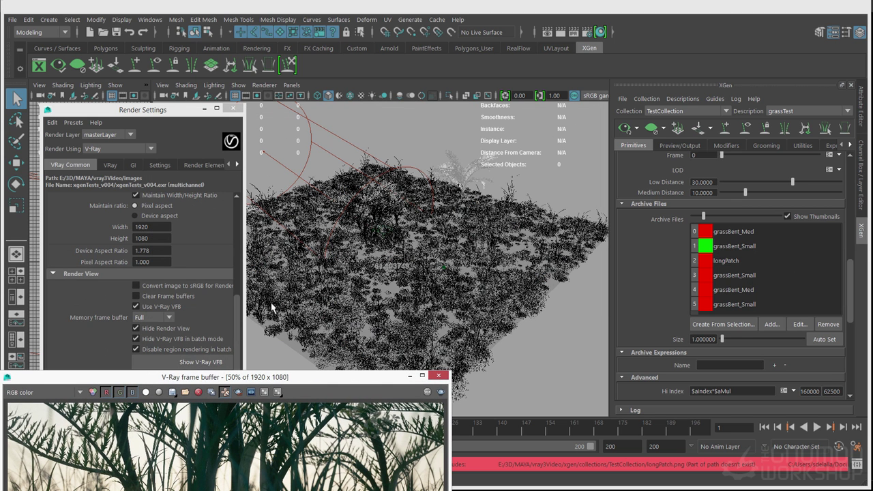
drag(284, 380, 413, 137)
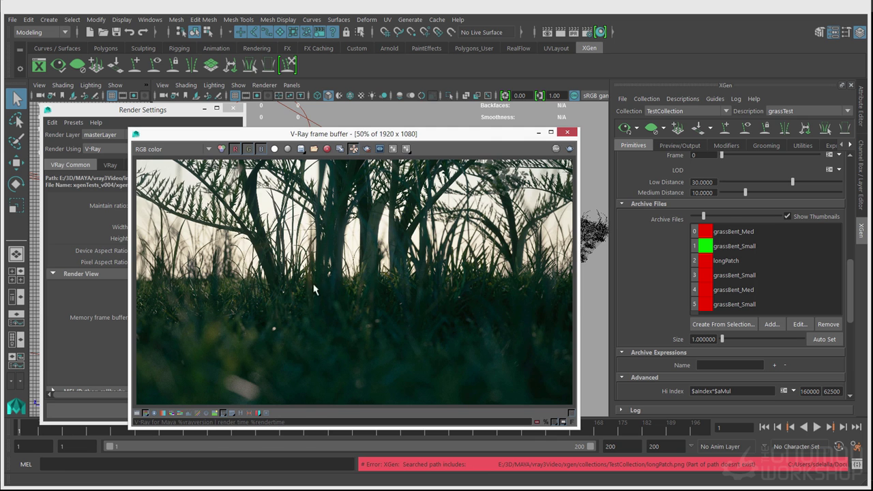
drag(332, 137, 319, 410)
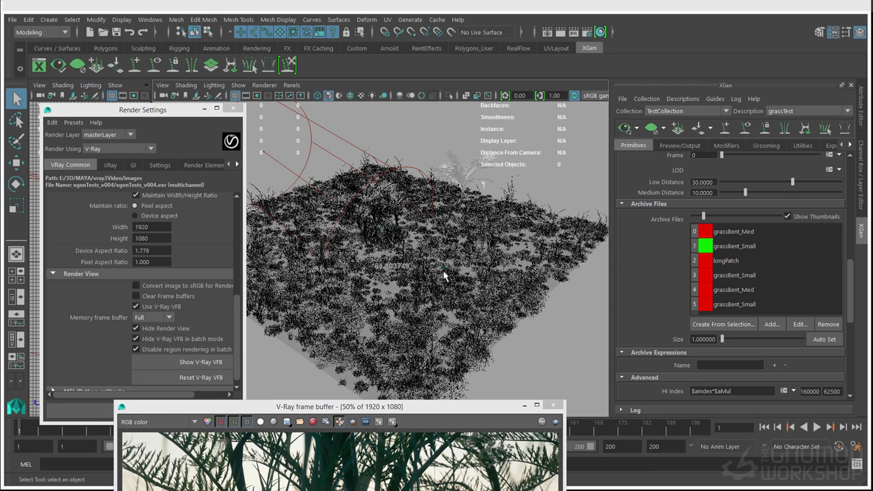
- Select the grass description in the viewport and review its primitive attributes and archive files in XGen
click(443, 275)
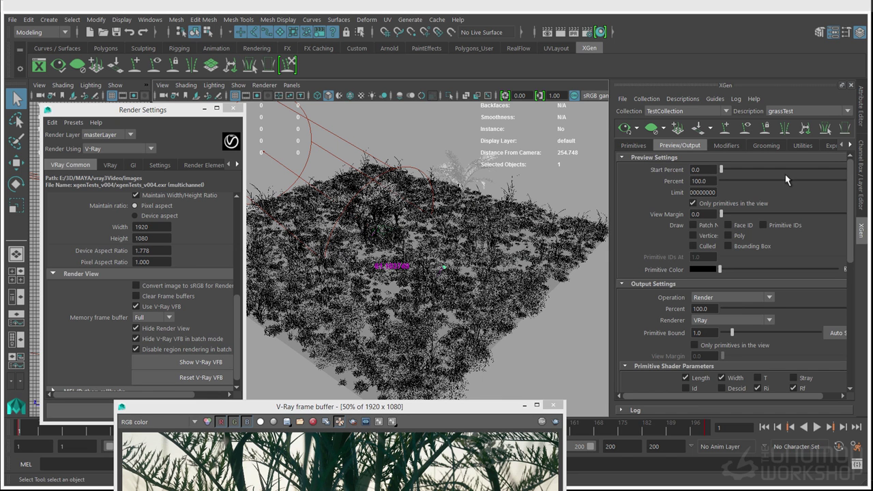
click(633, 145)
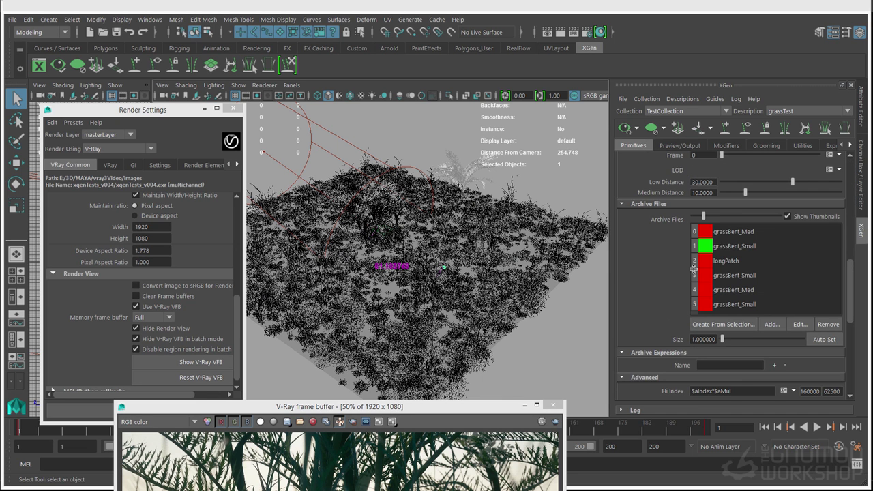
scroll(675, 274, up, 3)
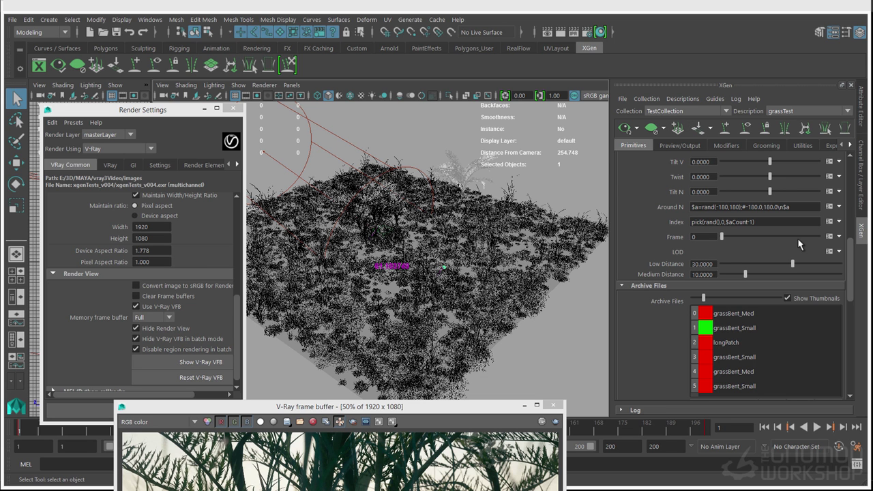
- Review the renderer and operation options in the grassTest output settings, keeping VRay and Render
click(678, 145)
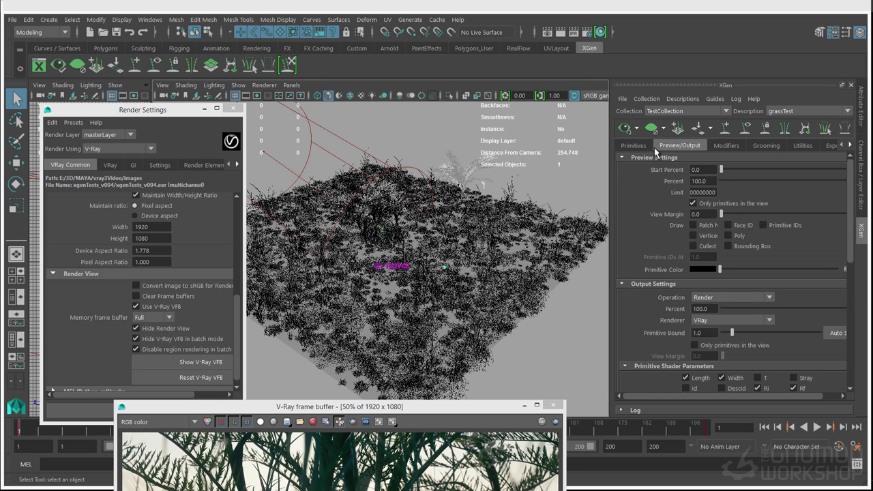
click(709, 320)
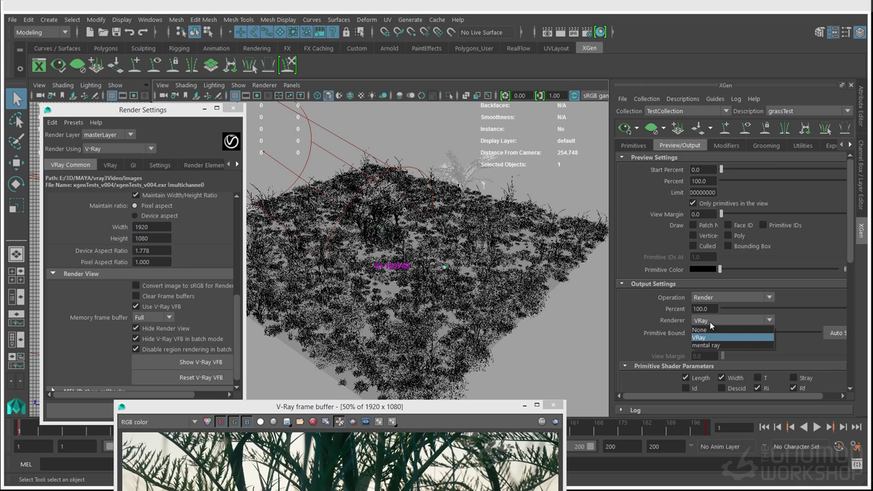
click(697, 337)
click(713, 298)
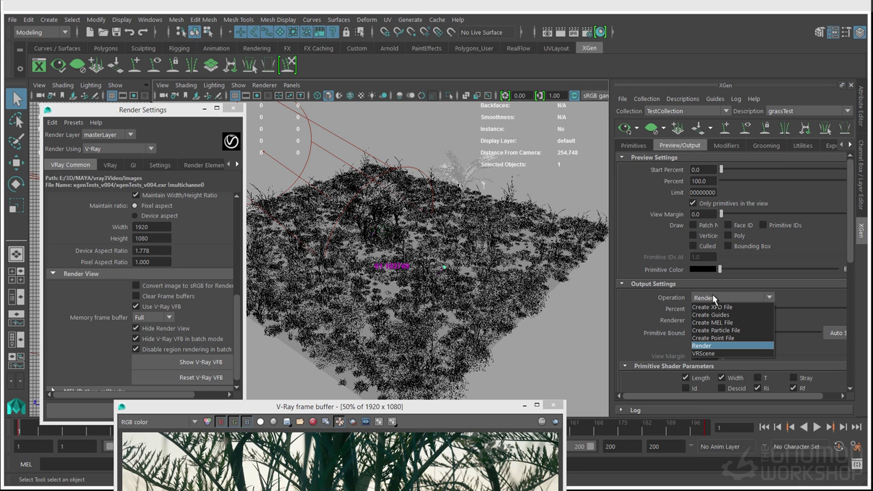
click(701, 353)
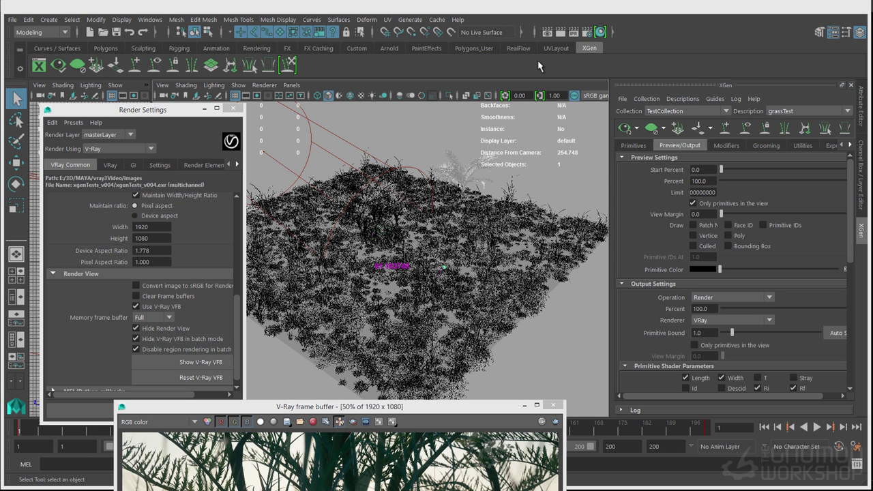
- Export the XGen patches for batch render with the Animated option off, and deselect the grass
click(622, 99)
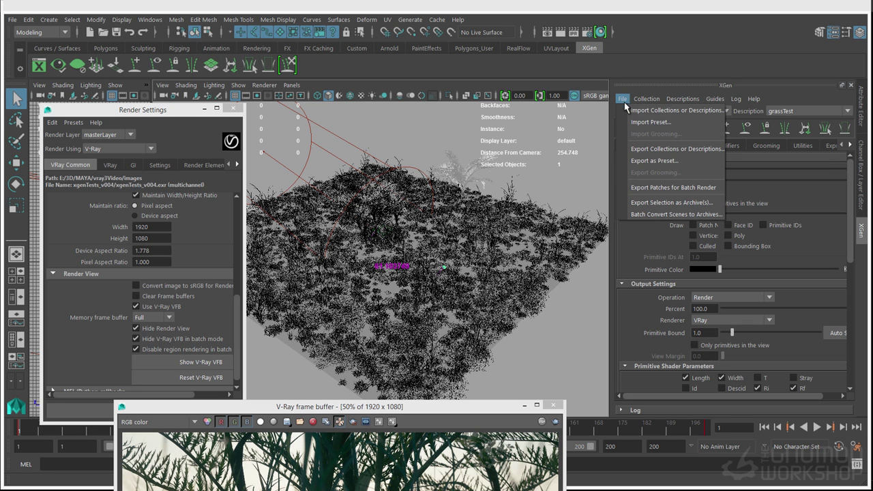
click(628, 186)
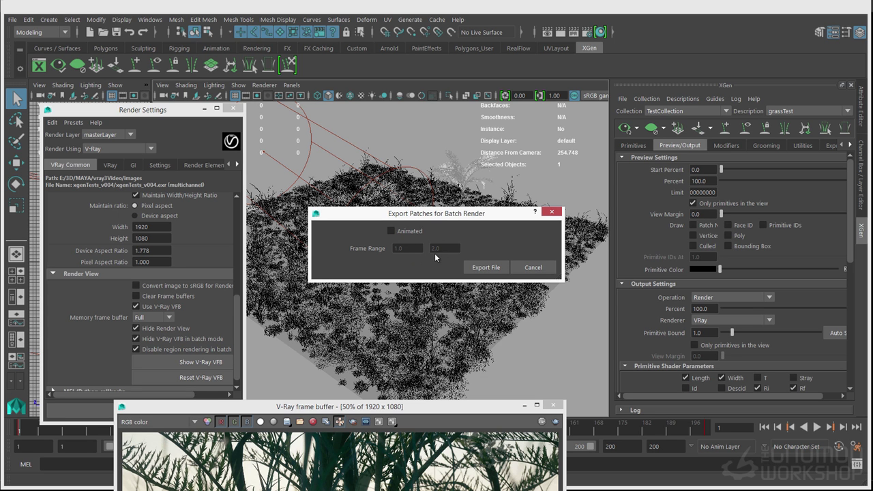
click(481, 267)
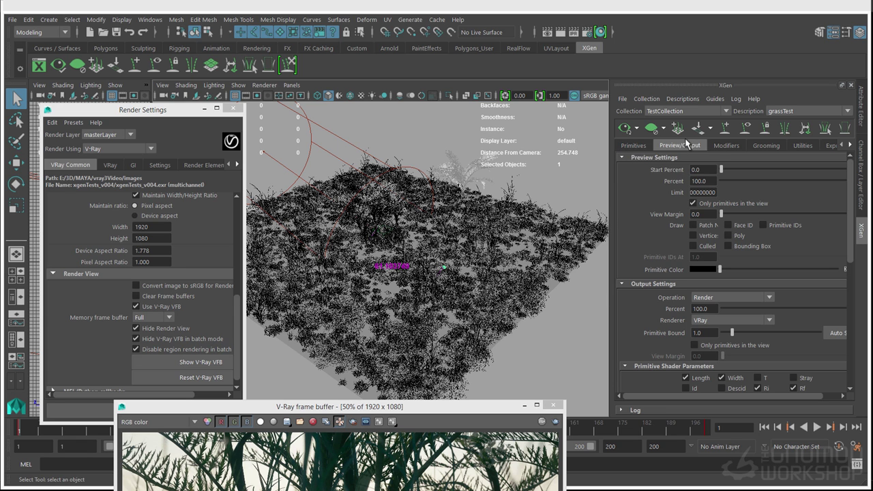
click(621, 98)
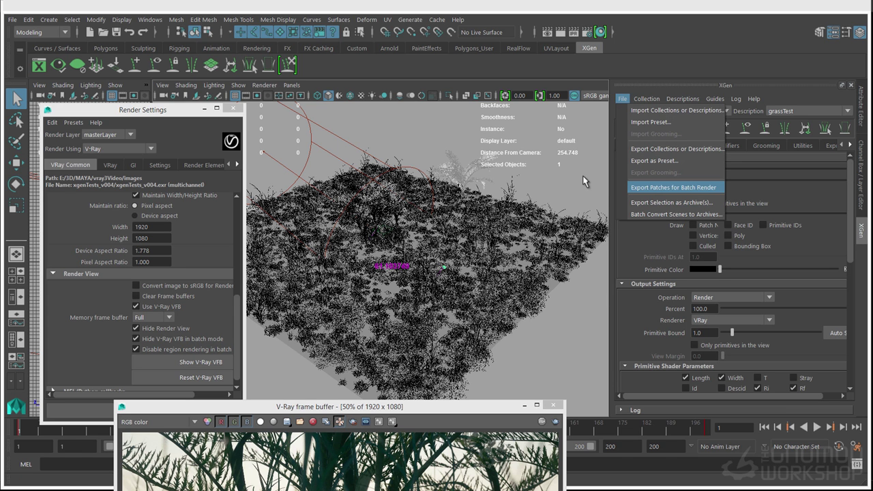
click(402, 157)
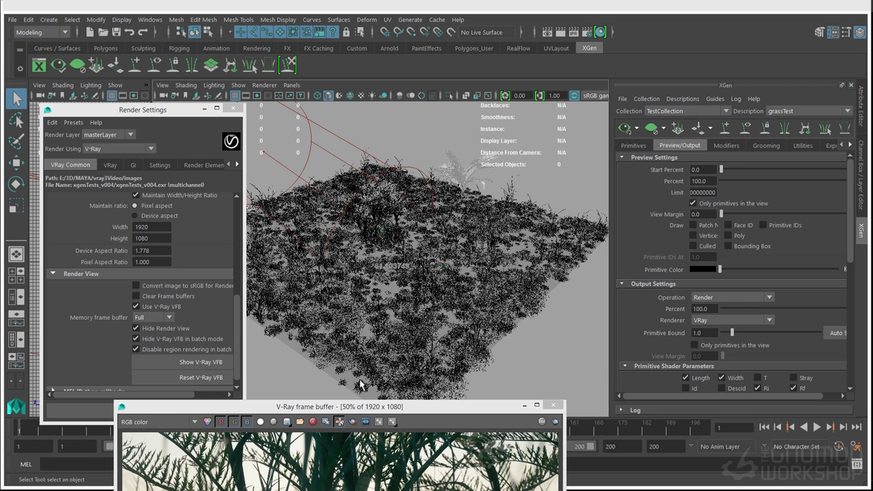
- Close the V-Ray frame buffer and the Render Settings window, and clear the viewport selection
drag(360, 408, 396, 119)
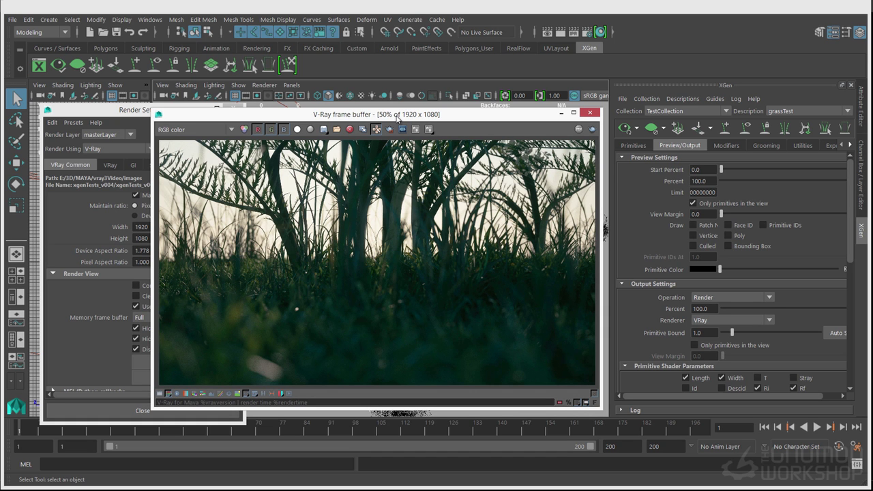
click(587, 115)
click(239, 109)
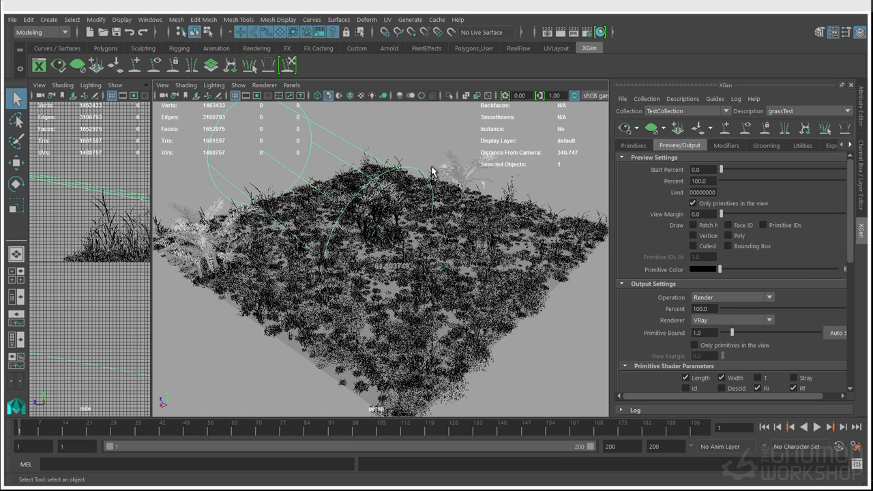
click(404, 140)
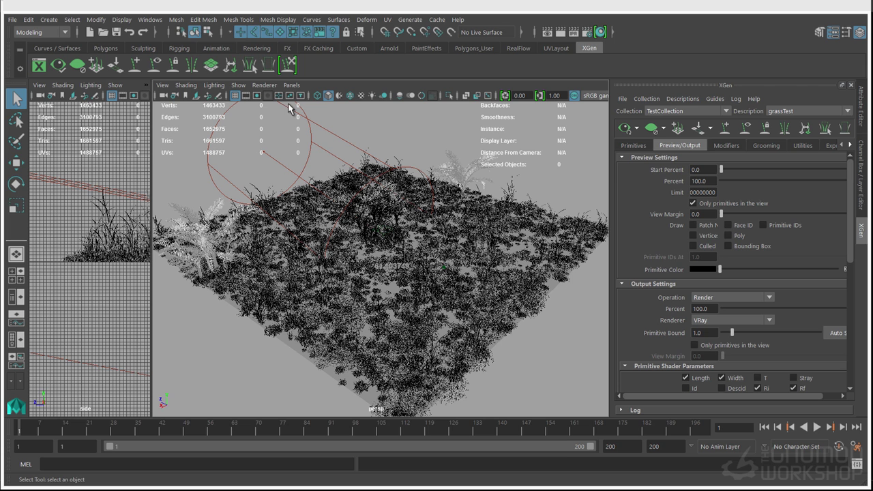
click(586, 32)
click(100, 165)
click(89, 178)
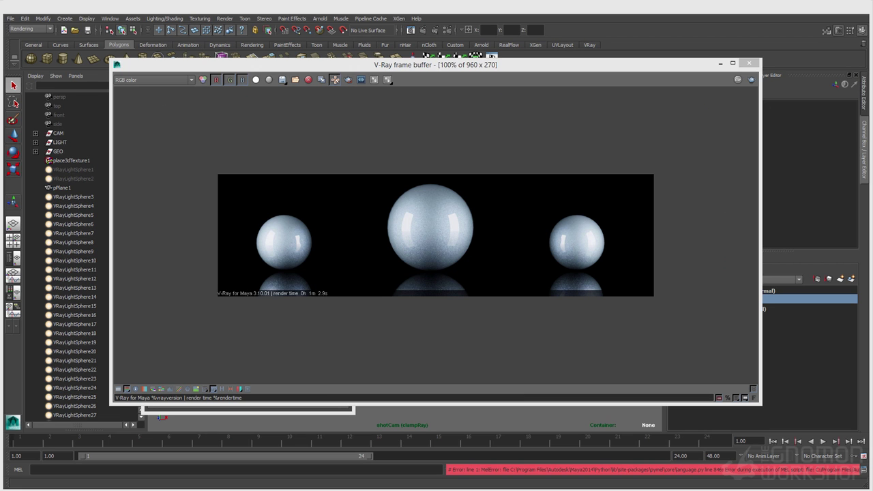
- Lower the V-Ray frame buffer showing the spheres and bring the Render Settings window in front of it
drag(436, 59, 436, 123)
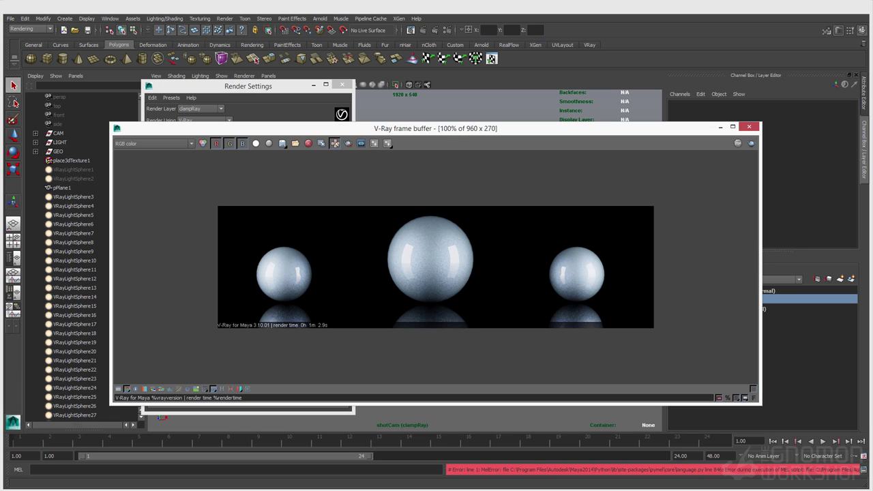
mouse_move(436, 127)
mouse_down()
mouse_move(454, 126)
mouse_move(426, 133)
mouse_up()
click(248, 85)
drag(248, 86, 218, 88)
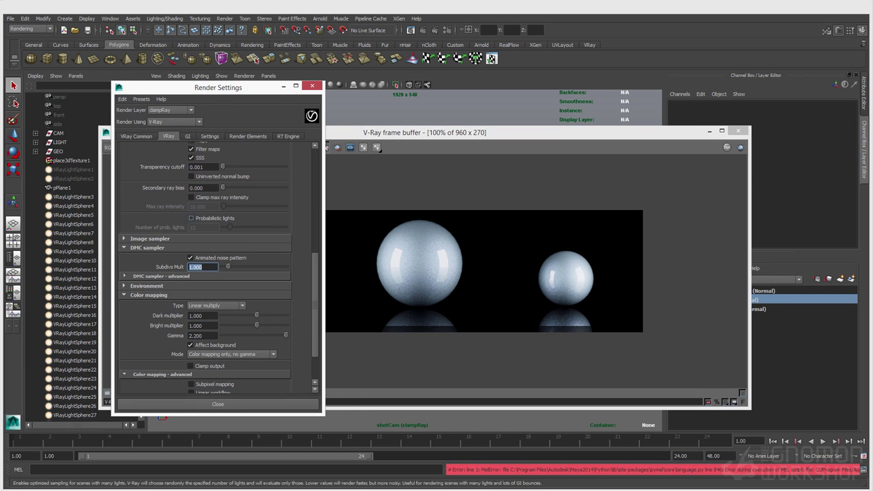
- Review the V-Ray global options, including the advanced section with the Probabilistic lights setting
scroll(205, 272, up, 5)
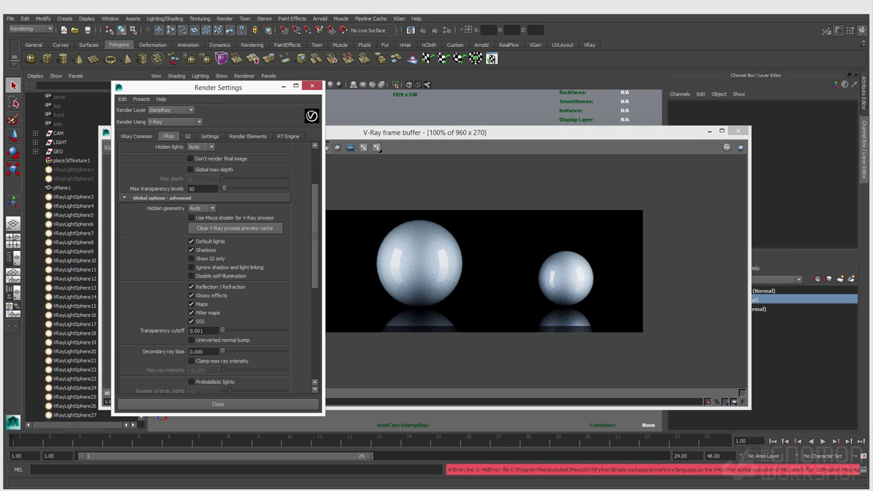
scroll(205, 266, up, 3)
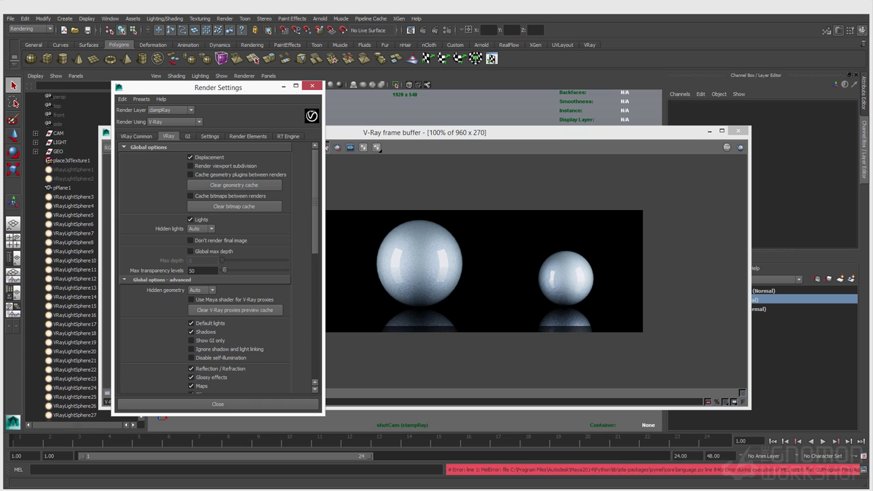
click(203, 291)
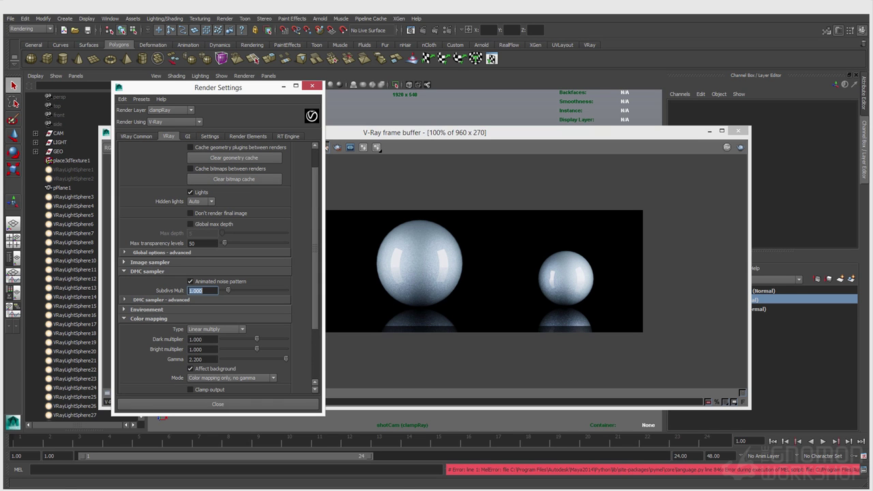
click(124, 252)
scroll(204, 300, down, 4)
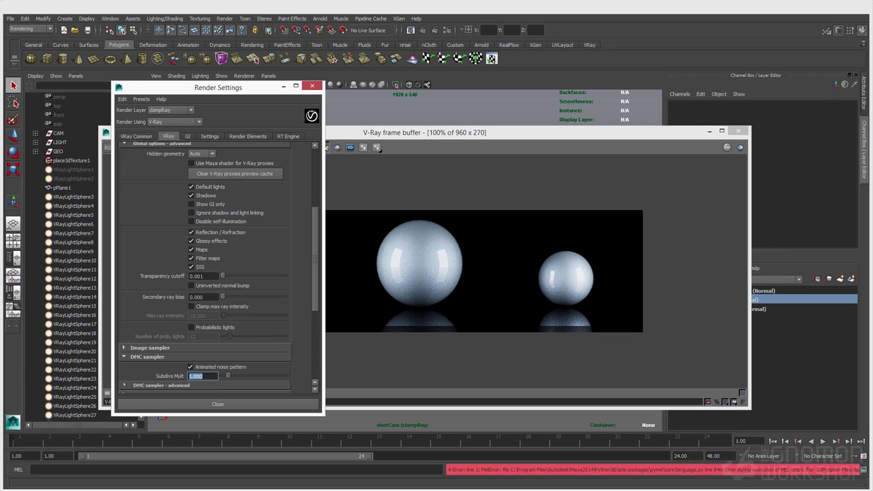
- Inspect the noise on the rendered spheres in the V-Ray frame buffer at 200% zoom
click(347, 265)
scroll(327, 264, up, 1)
middle_drag(327, 264, 267, 243)
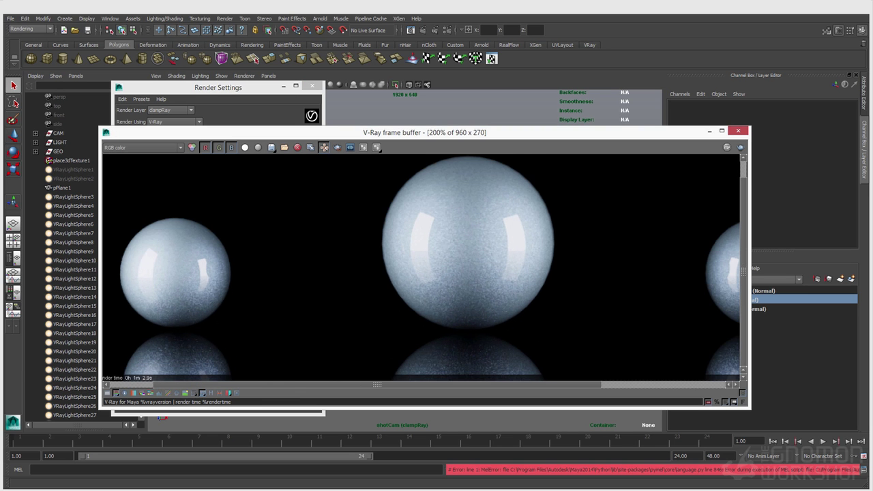
double_click(607, 305)
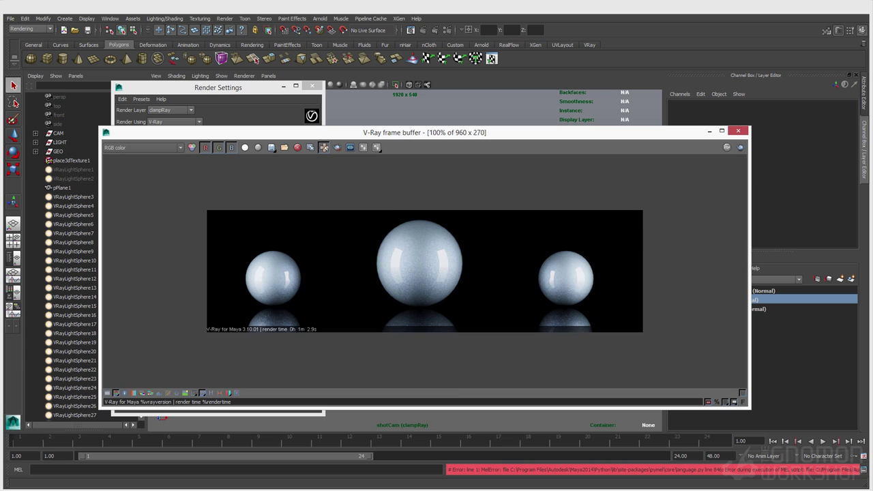
scroll(613, 311, up, 1)
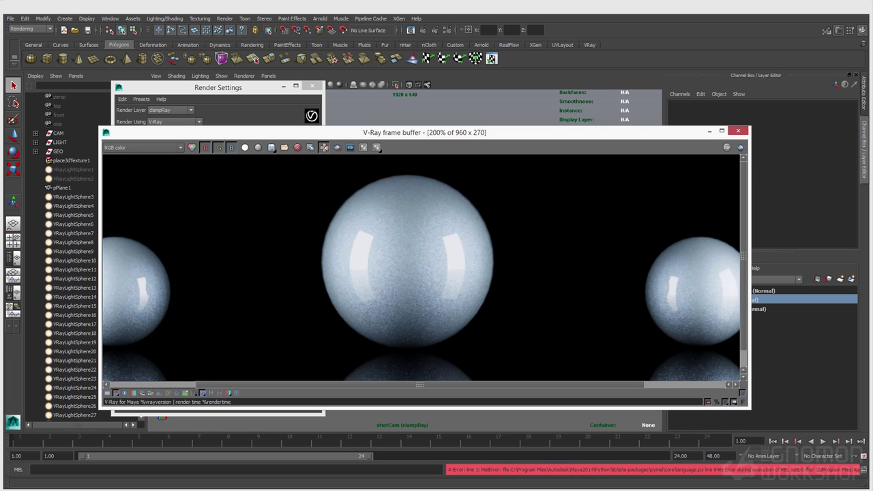
middle_drag(407, 262, 455, 262)
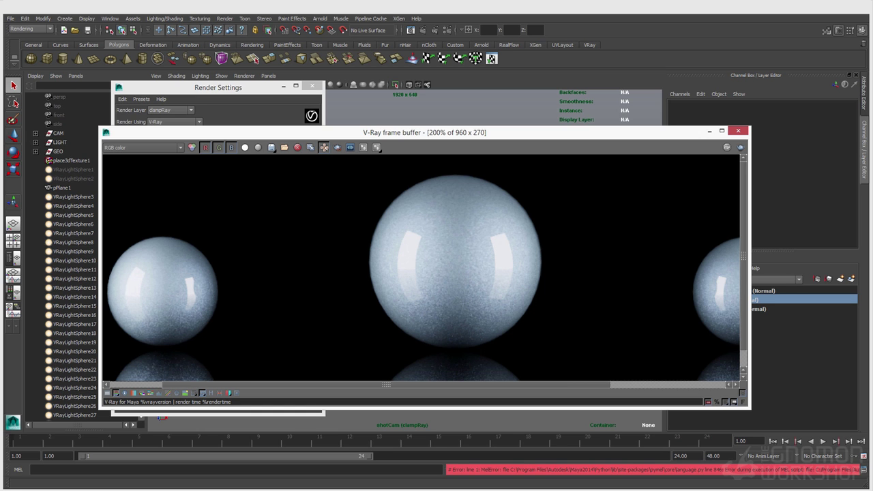
- Arrange the frame buffer and Render Settings windows side by side, showing the Probabilistic lights and DMC sampler settings
drag(307, 132, 362, 133)
drag(218, 88, 133, 92)
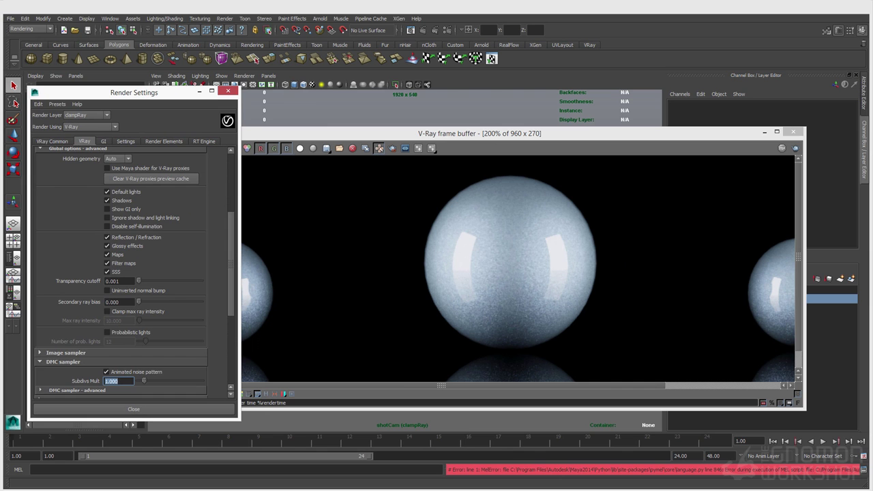
scroll(133, 273, down, 4)
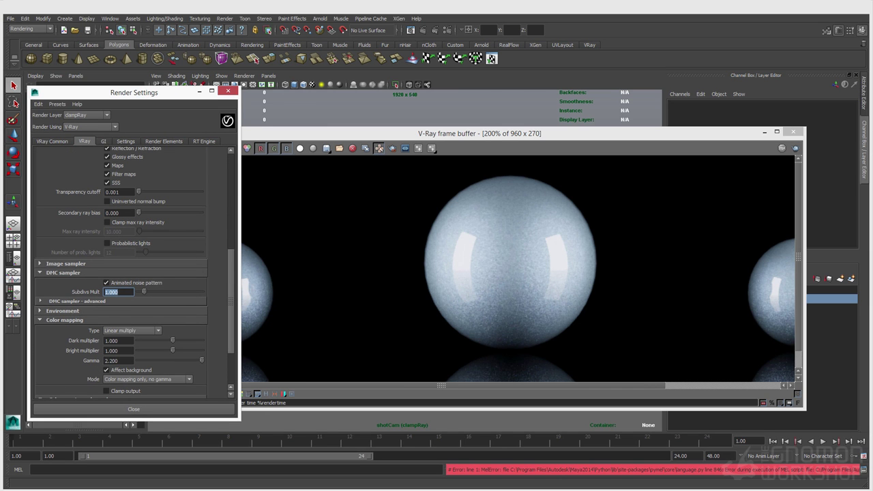
- Review the V-Ray Color mapping options and the Clamp max ray intensity setting in the global options
scroll(135, 272, down, 3)
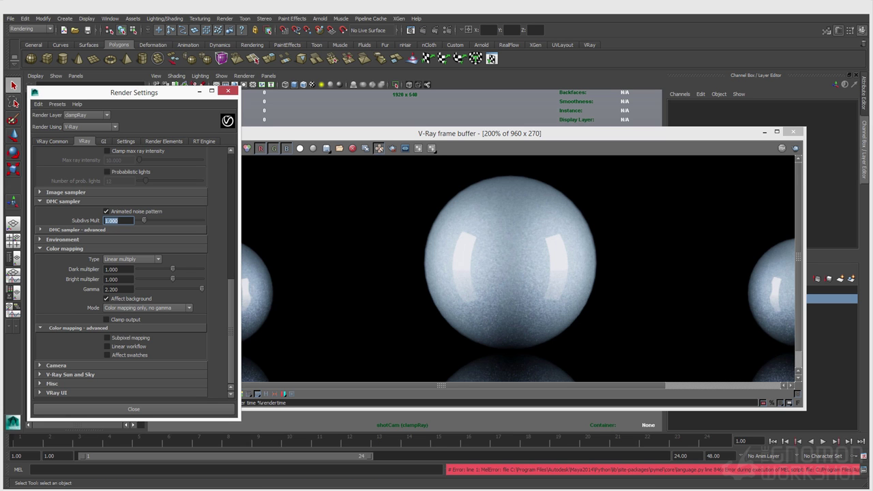
scroll(130, 320, up, 1)
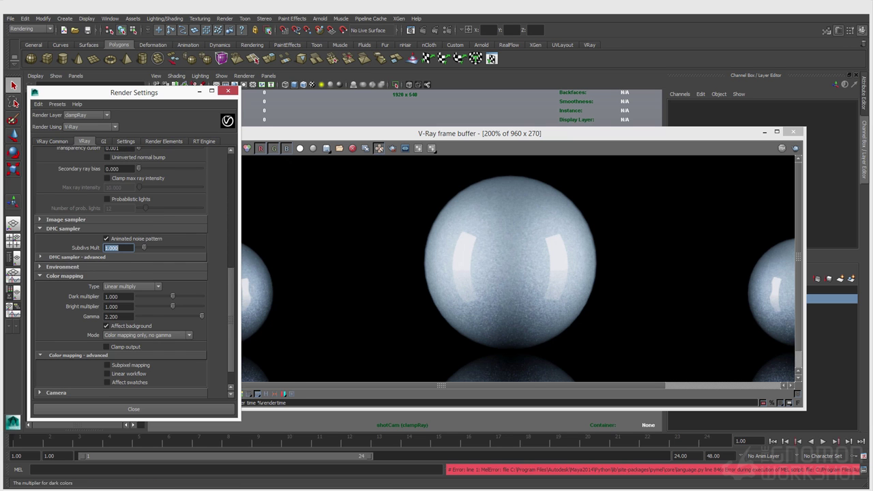
scroll(129, 273, up, 3)
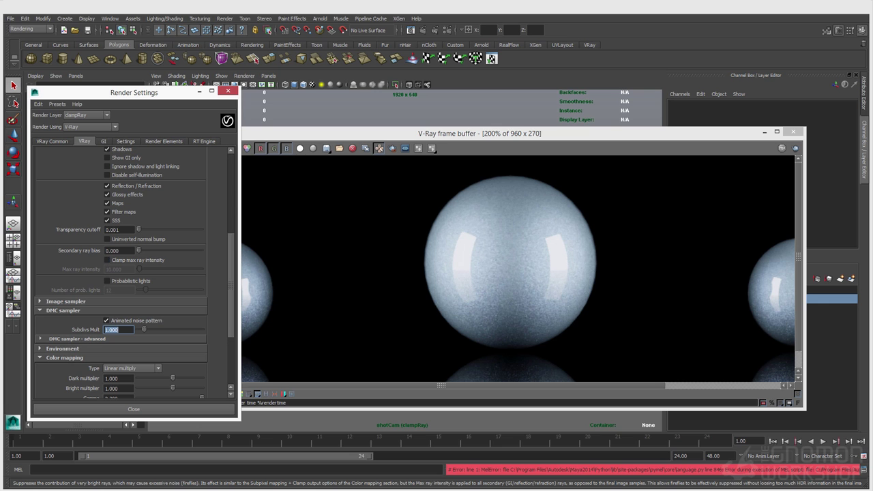
mouse_move(129, 260)
- Enable Clamp max ray intensity and mark a render region over one half of the large centre sphere
drag(240, 273, 155, 273)
scroll(480, 272, down, 3)
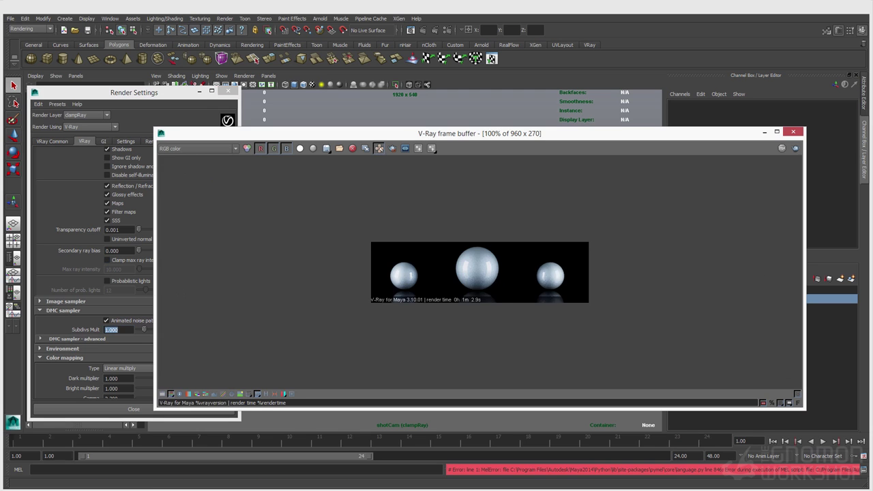
scroll(480, 272, up, 2)
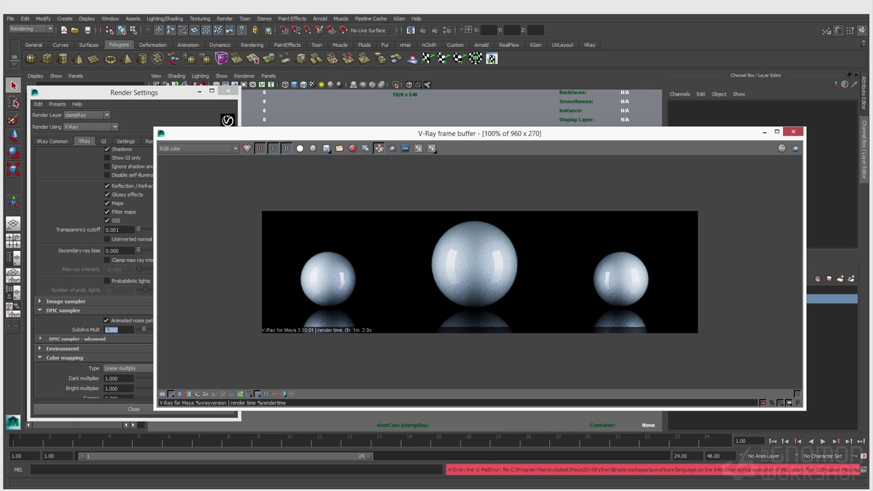
click(107, 259)
click(108, 259)
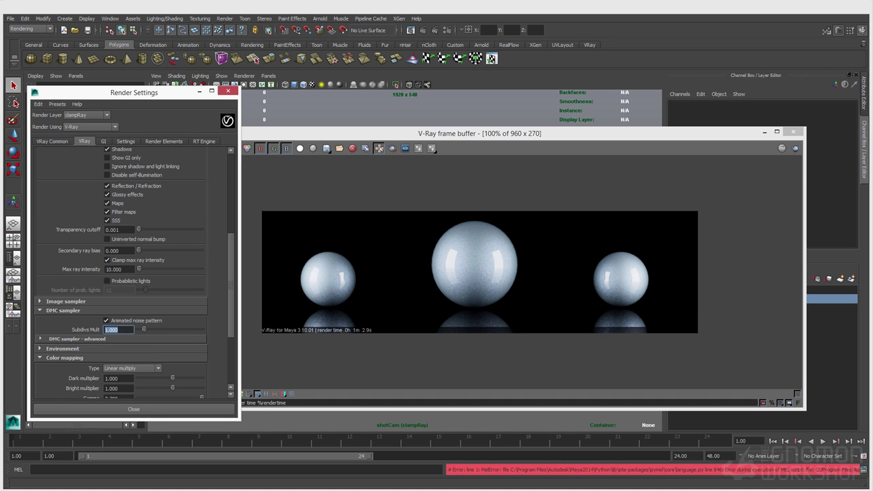
click(406, 215)
drag(406, 215, 474, 320)
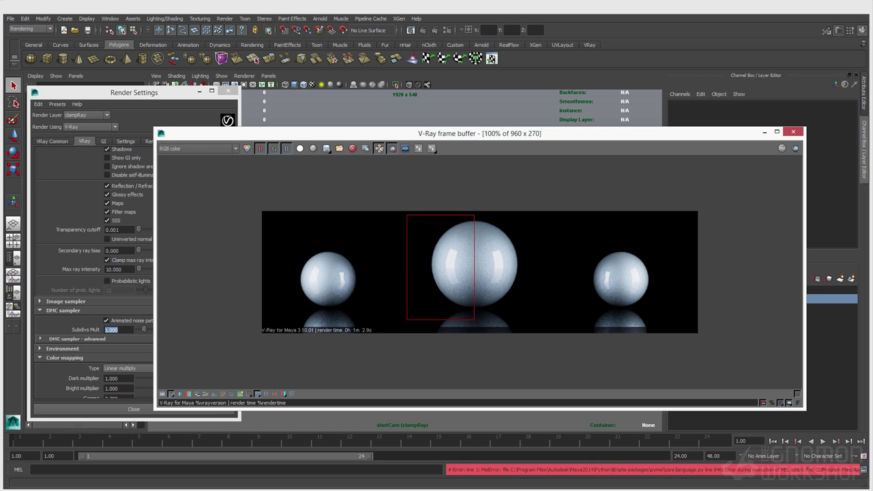
- Redraw the render region over the same half of the centre sphere and compare the noise inside and outside it at 400% zoom
scroll(480, 272, up, 3)
scroll(480, 272, down, 2)
drag(447, 316, 548, 357)
drag(363, 183, 470, 353)
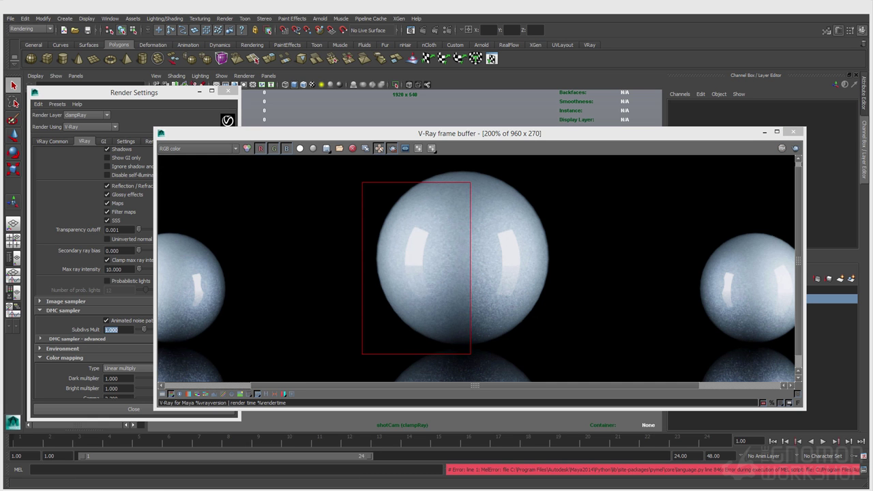
scroll(450, 326, up, 1)
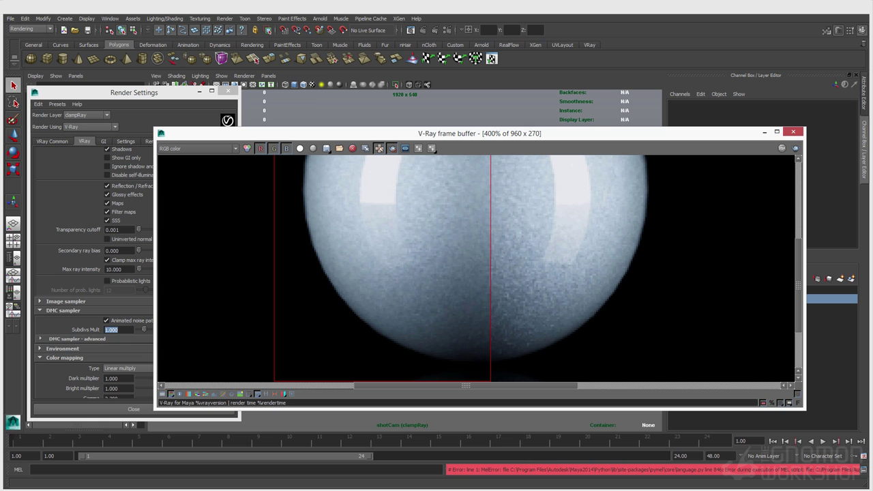
- Set Max ray intensity to 20 and render a region over the lower middle of the centre sphere
click(117, 269)
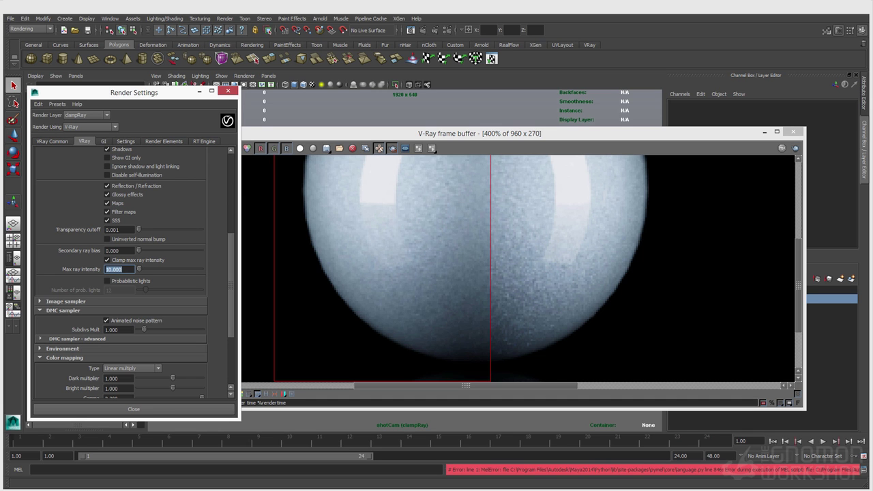
text(20.000)
drag(403, 234, 541, 345)
click(795, 148)
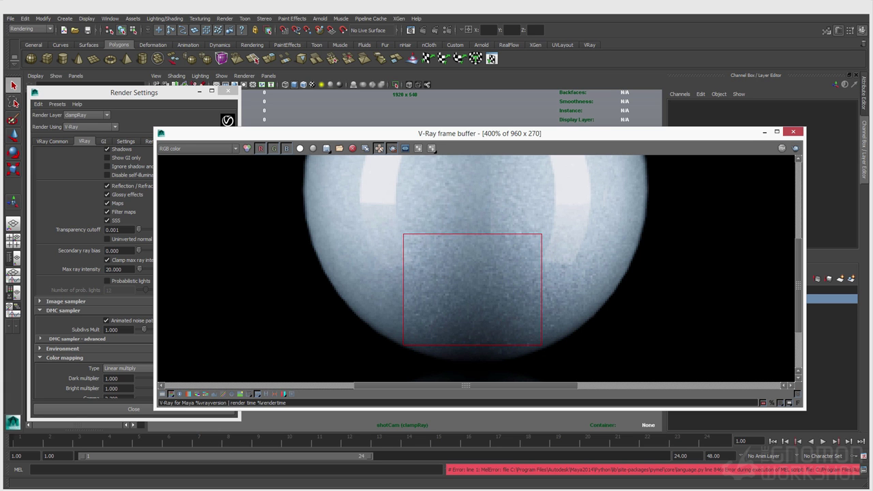
scroll(429, 313, down, 1)
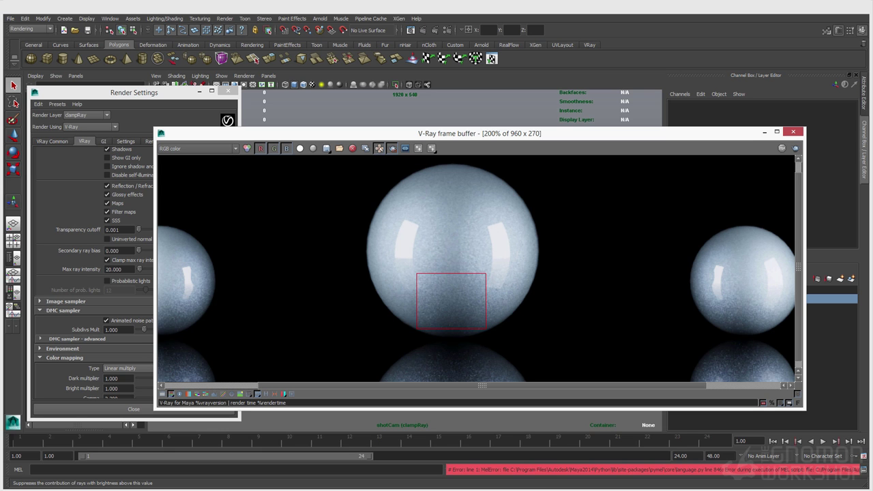
- Set Max ray intensity to 2, render a wide region across the base of the centre sphere and inspect its noise
click(114, 269)
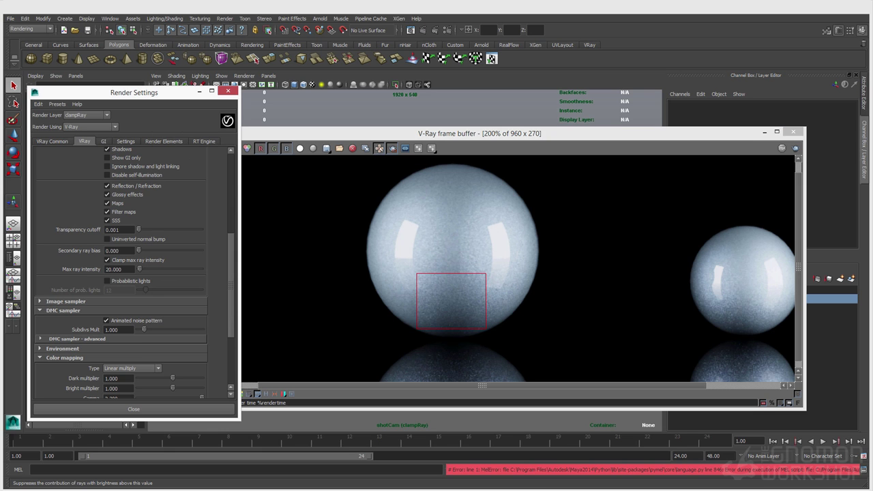
text(2)
key(Return)
mouse_move(393, 288)
mouse_down()
mouse_move(516, 321)
mouse_move(521, 331)
mouse_up()
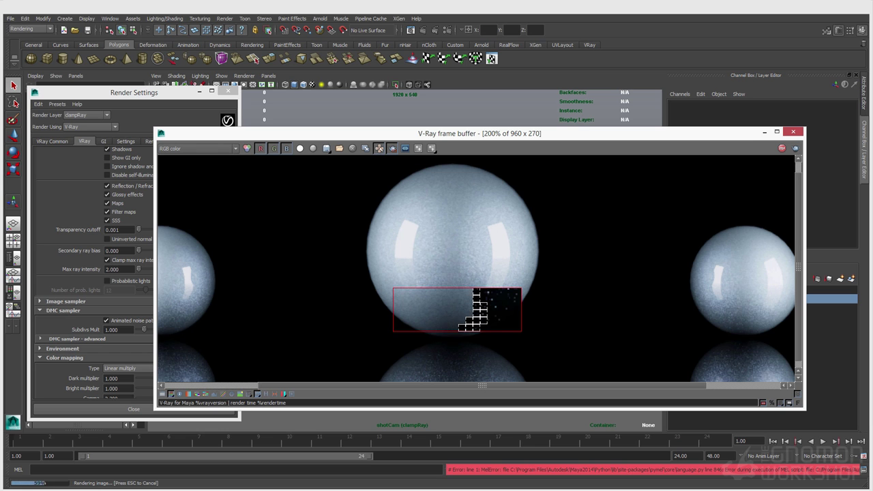
scroll(414, 316, up, 1)
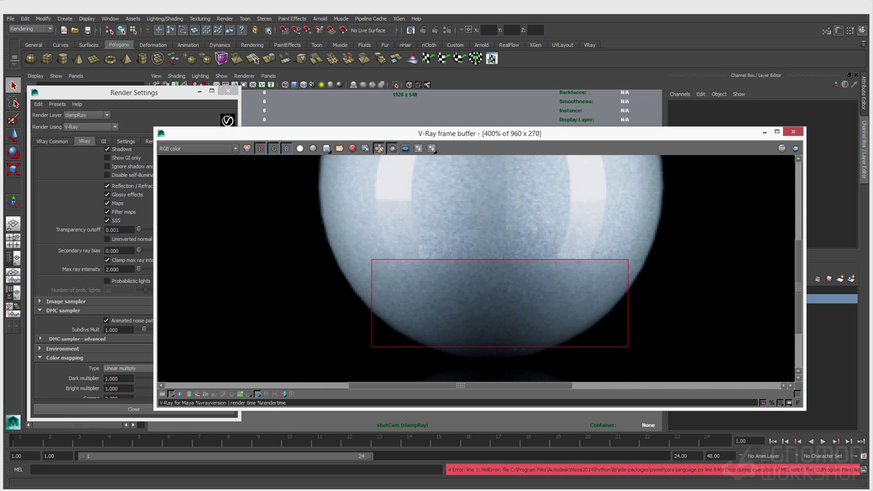
scroll(492, 340, down, 1)
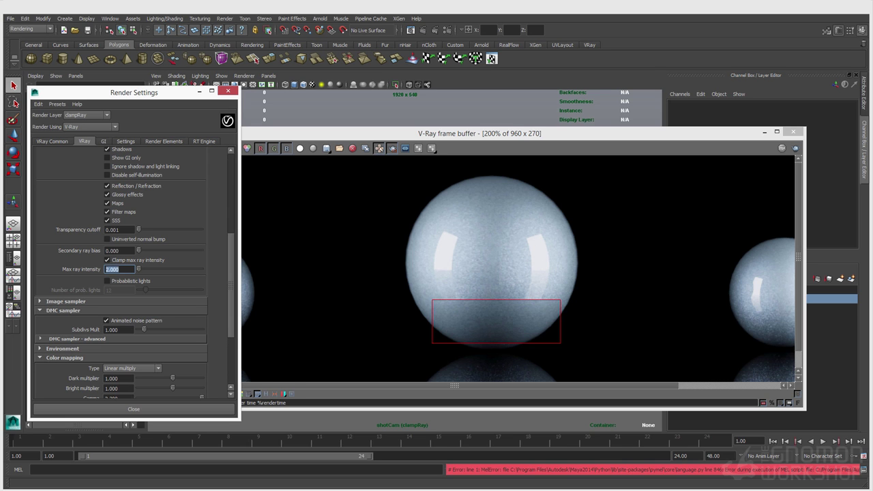
- Set Max ray intensity to 10 and the centre sphere's VRayCarPaintMtl1 Subdivs to 8
text(10.000)
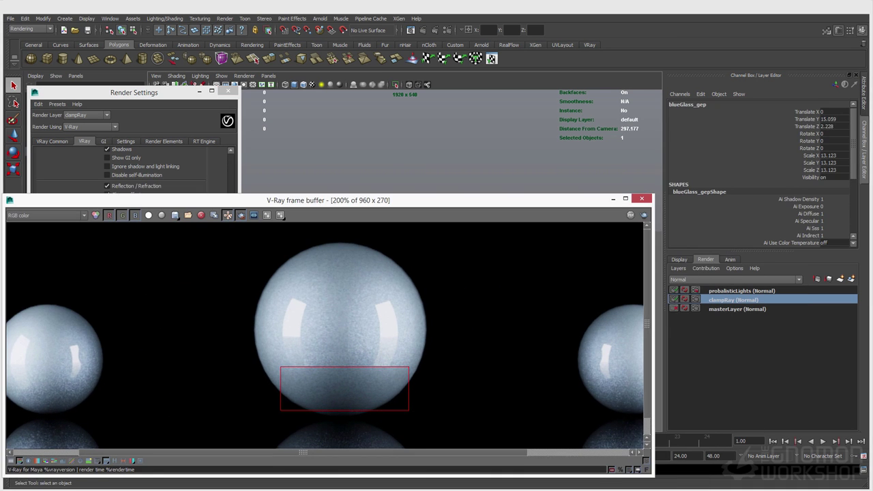
key(ctrl+a)
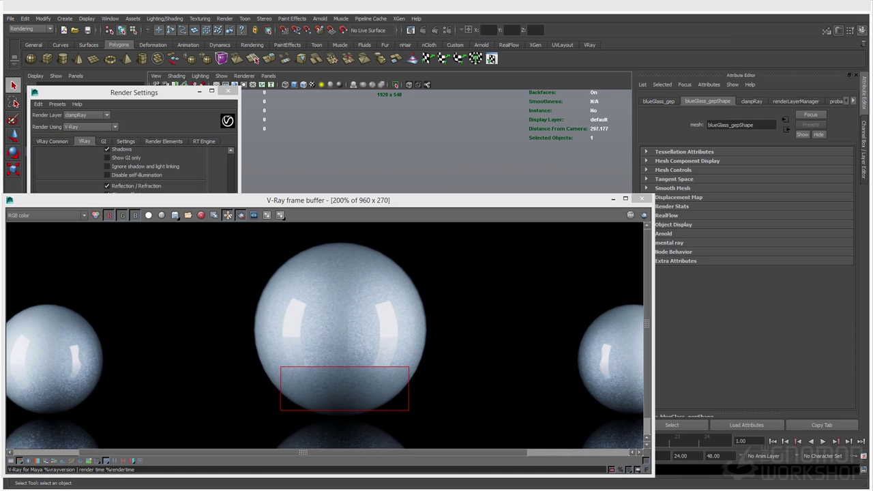
click(852, 101)
click(816, 101)
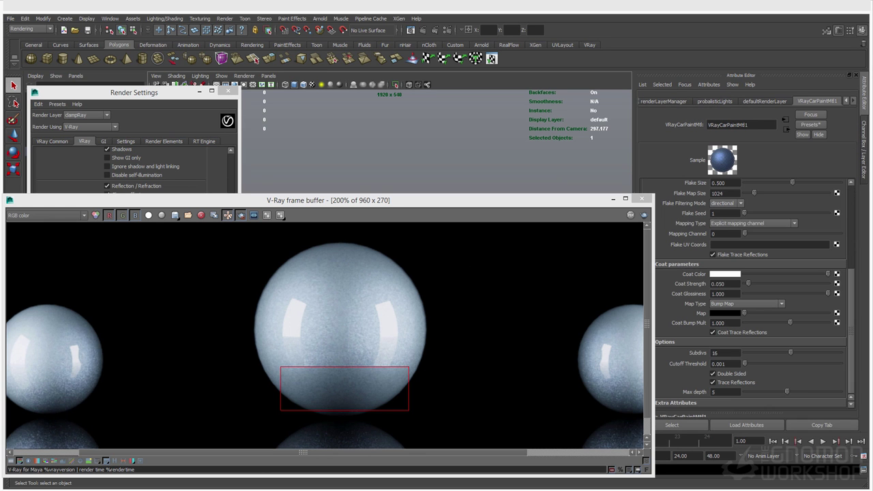
double_click(724, 353)
text(8)
key(Return)
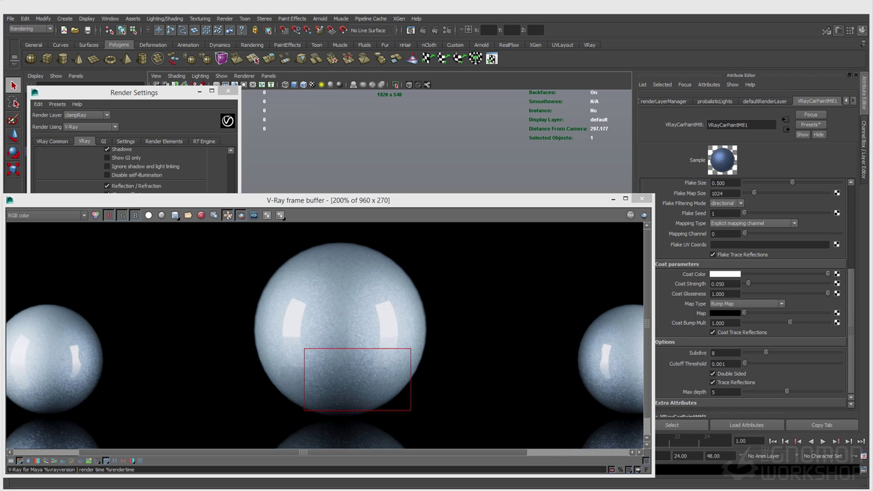
- Set the car paint material's Subdivs to 32 and turn off Clamp max ray intensity
click(725, 353)
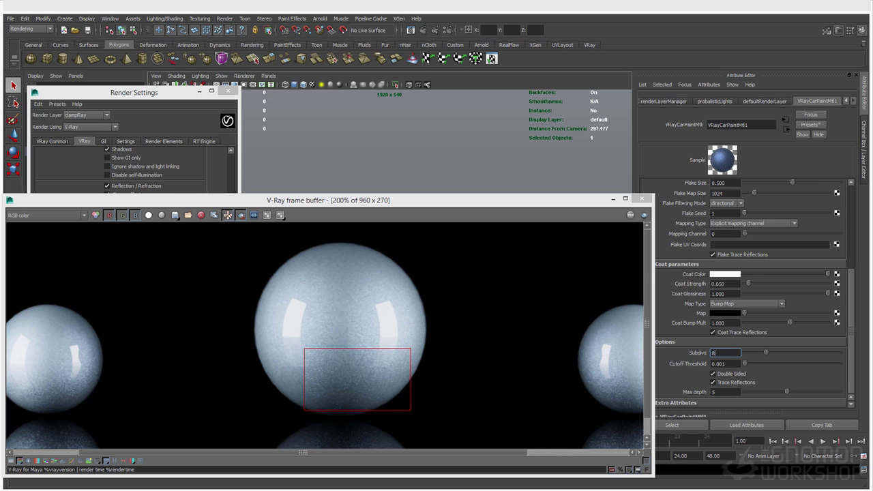
key(Return)
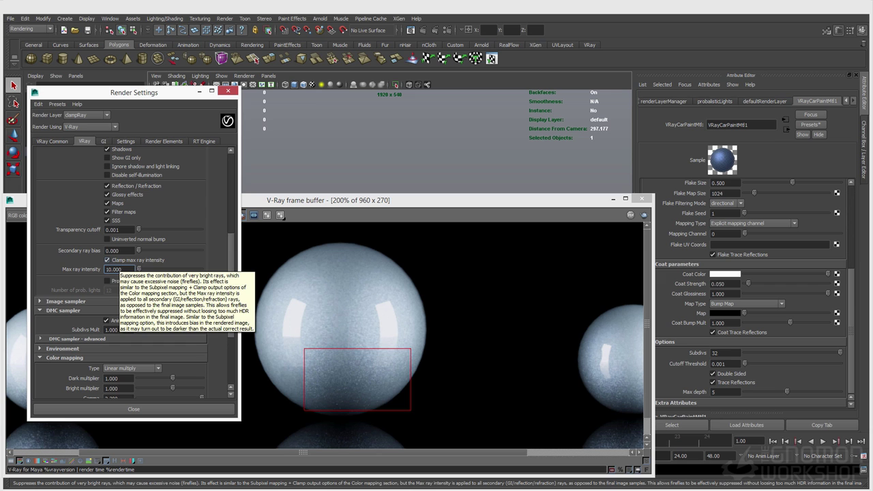
click(107, 260)
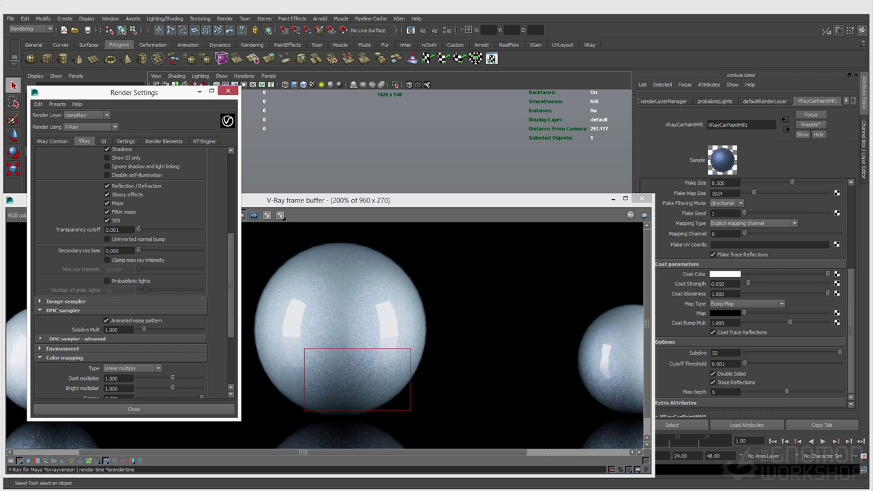
- Activate the probalisticLights render layer and remove its layer override on Clamp max ray intensity
key(ctrl+a)
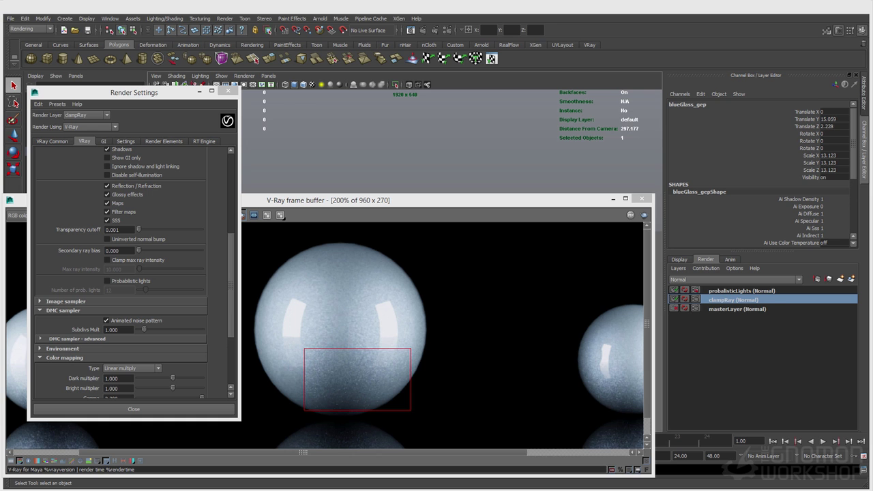
click(741, 291)
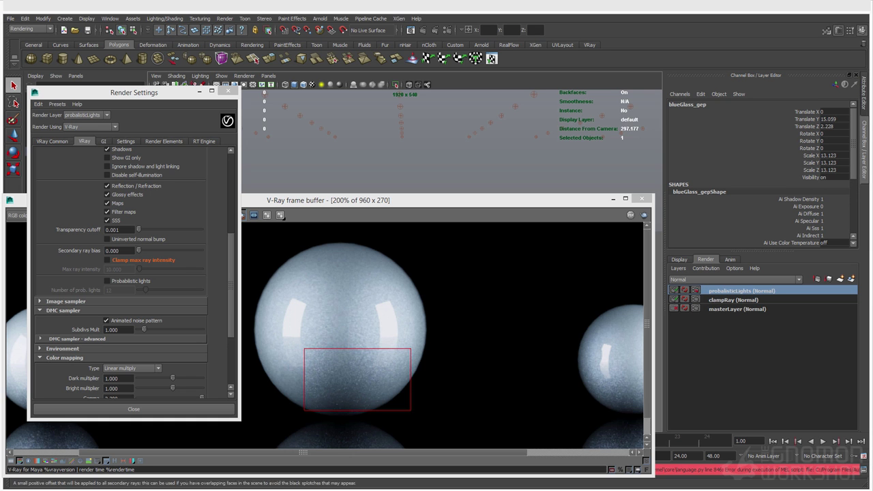
right_click(153, 261)
click(190, 272)
- Uncover the viewport, look through the persp camera and examine the grid of lights above the spheres
drag(443, 199, 469, 217)
scroll(355, 355, down, 1)
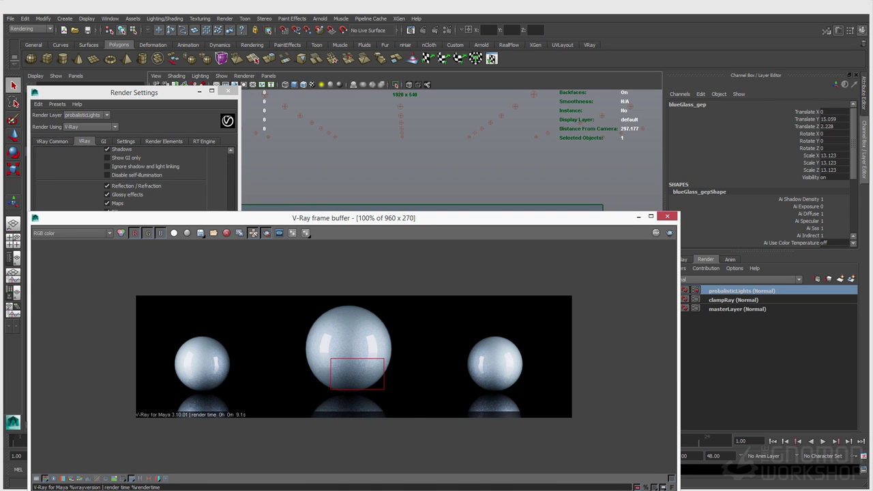
click(269, 76)
mouse_move(285, 85)
click(348, 86)
drag(409, 217, 419, 335)
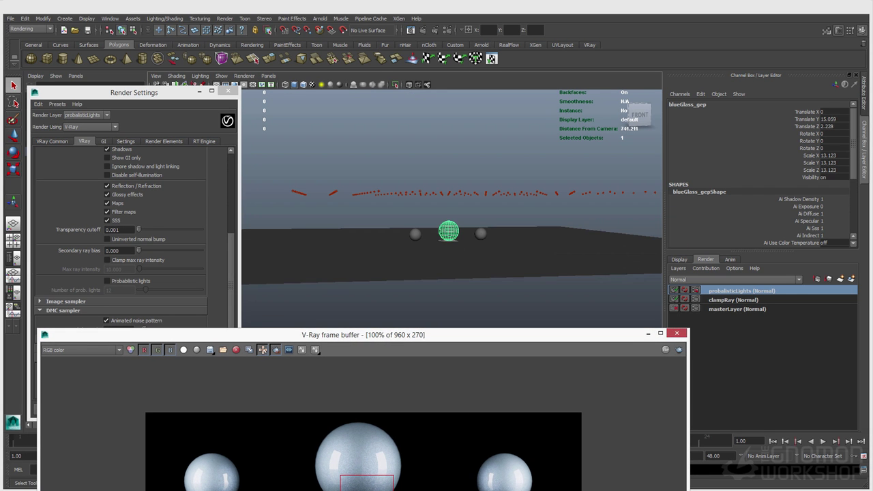
click(424, 160)
alt+drag(424, 161, 379, 204)
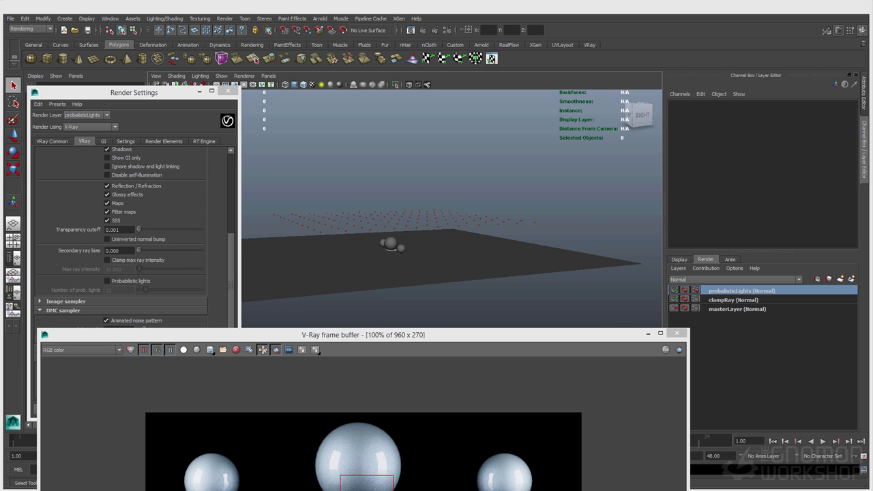
click(335, 220)
click(341, 184)
- Switch the viewport back to the shotCam camera
click(269, 76)
mouse_move(287, 87)
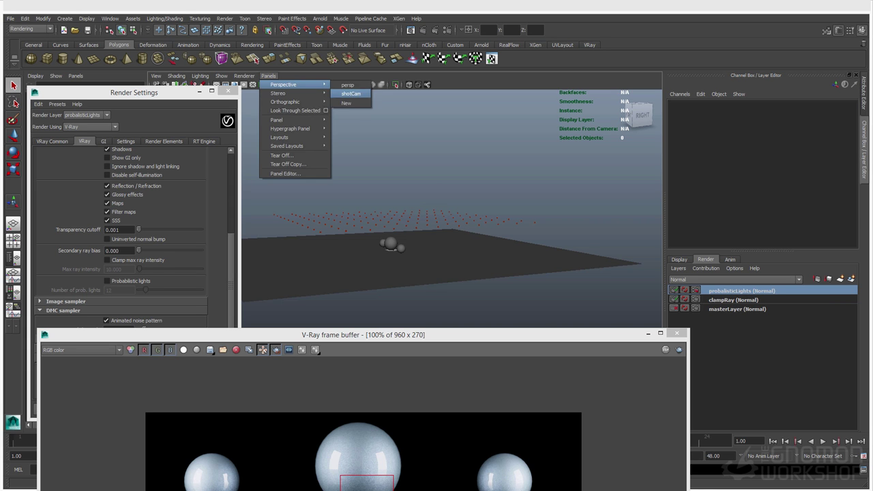
click(351, 98)
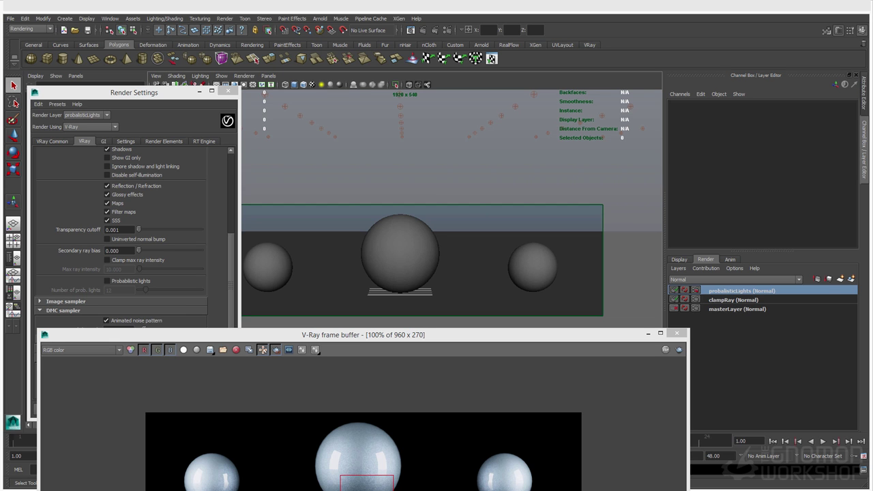
- Enable Probabilistic lights to examine the Number of prob. lights setting, and turn the option off again
click(134, 307)
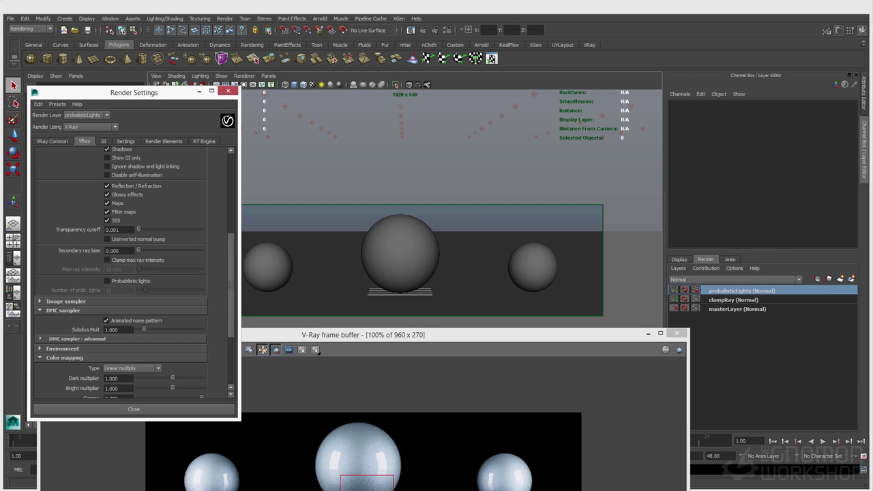
scroll(134, 273, down, 1)
scroll(135, 273, up, 1)
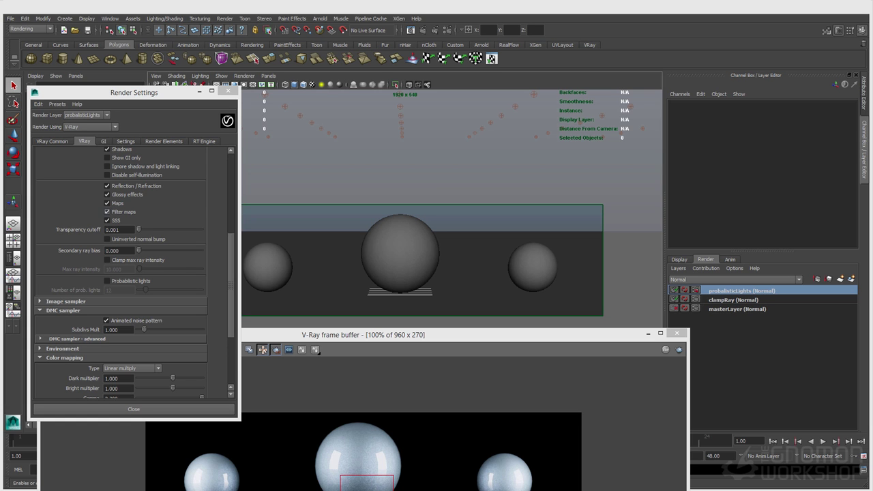
click(107, 280)
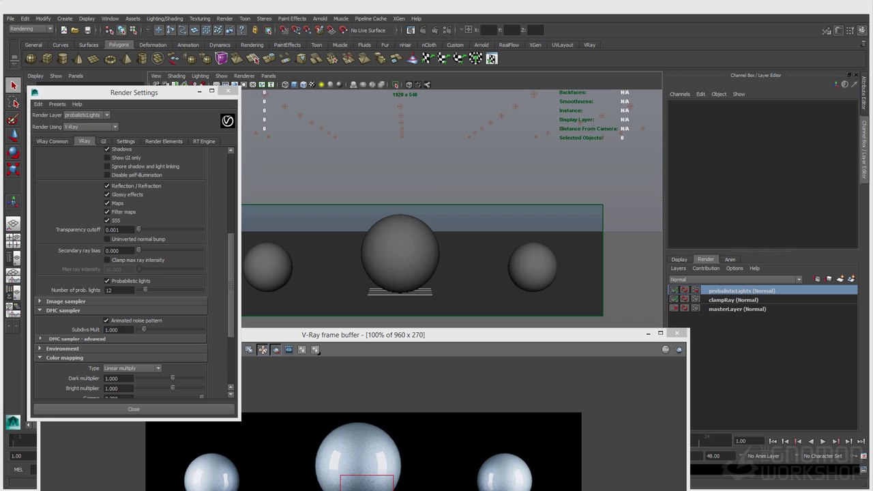
click(110, 290)
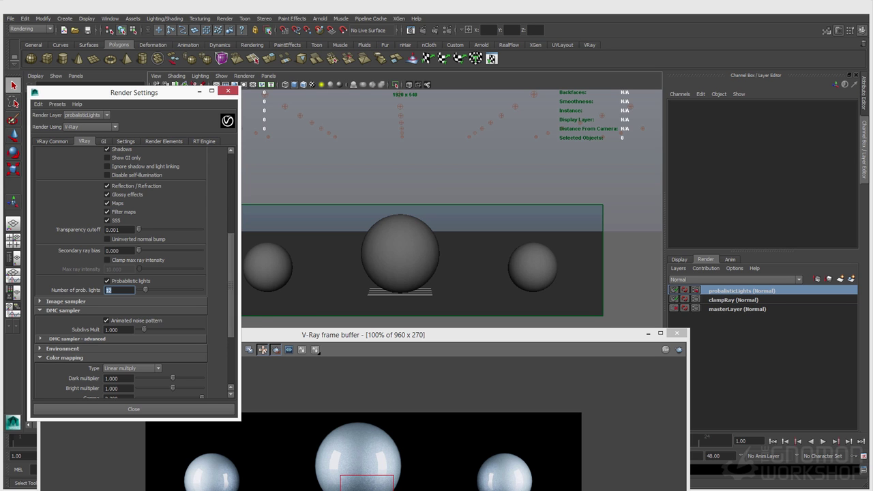
click(107, 281)
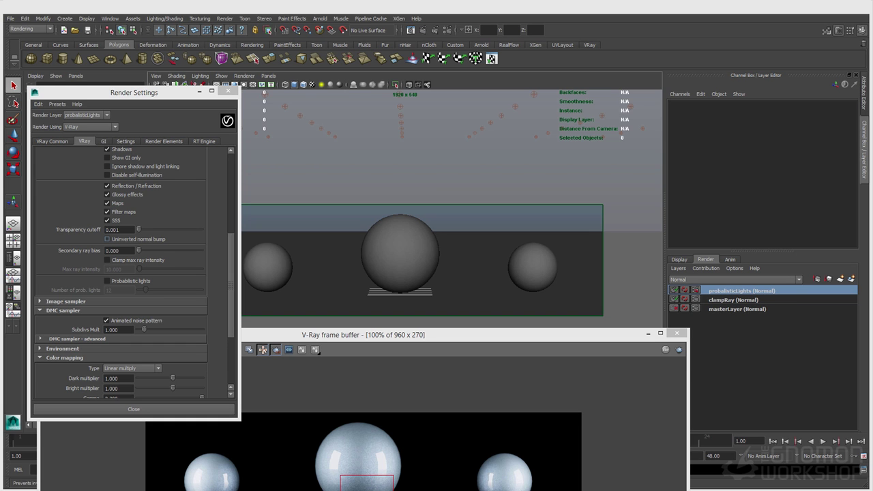
- Enable Probabilistic lights in the render settings and set Number of prob. lights to 8
click(107, 281)
double_click(108, 290)
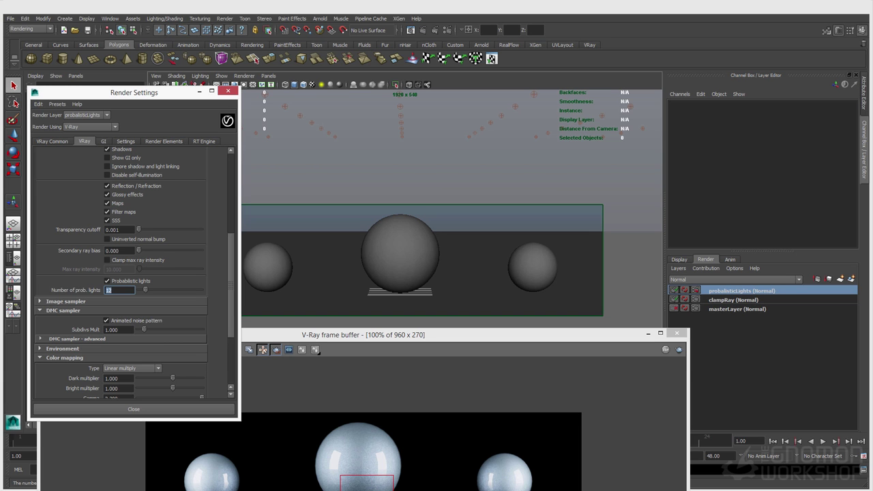
text(12)
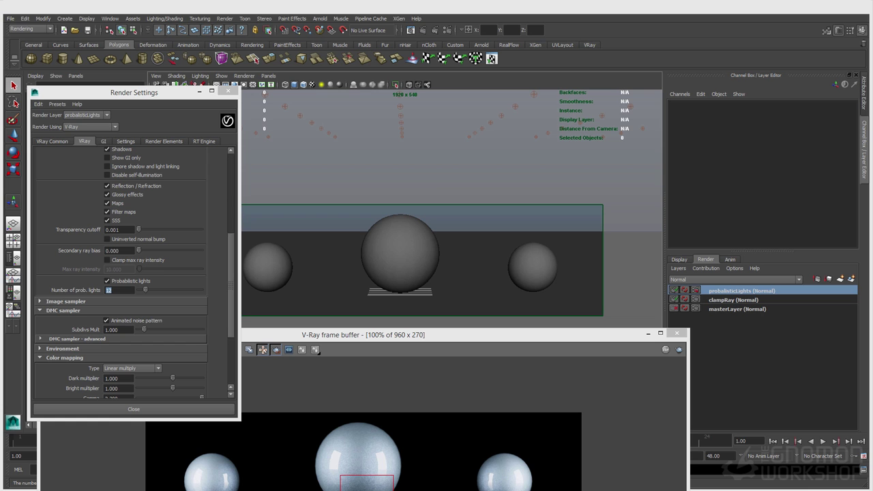
click(112, 290)
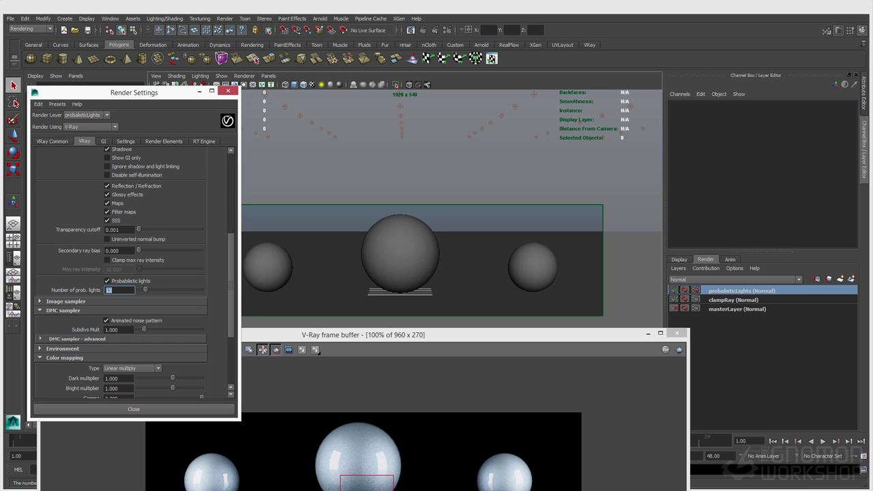
text(8)
key(Return)
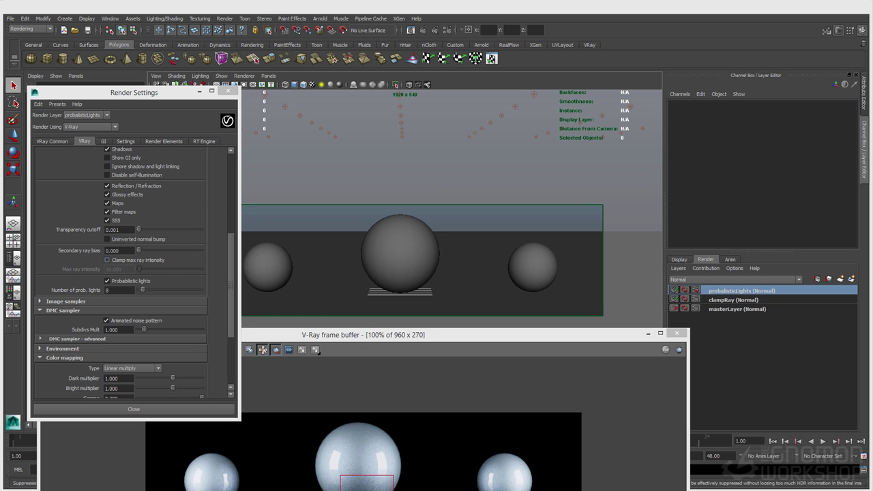
- Turn off Probabilistic lights, disable the region render and render the full frame
click(106, 281)
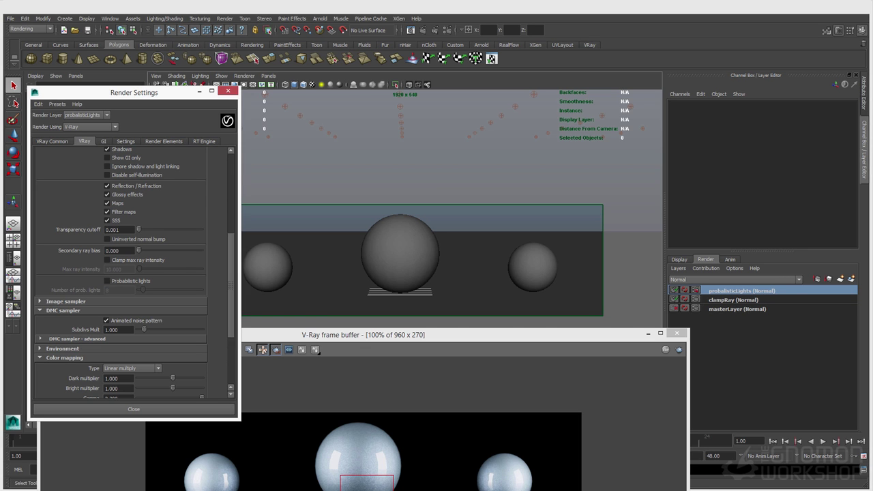
drag(409, 334, 415, 157)
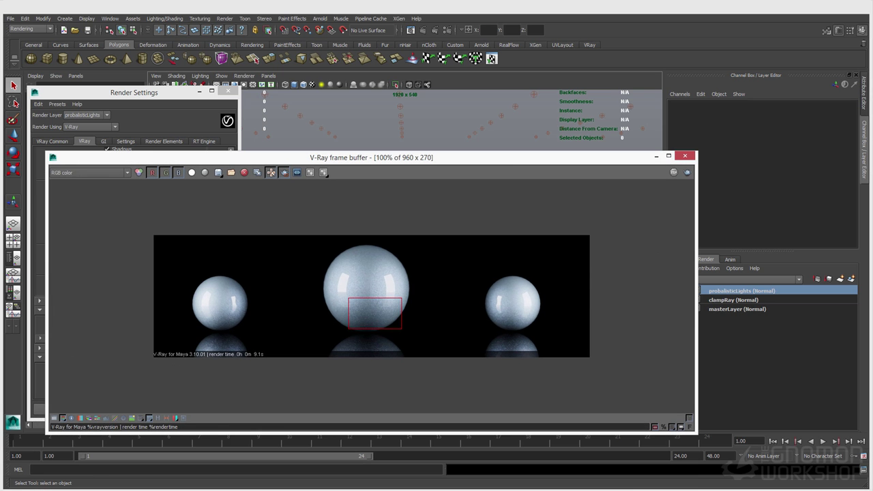
click(285, 172)
click(686, 171)
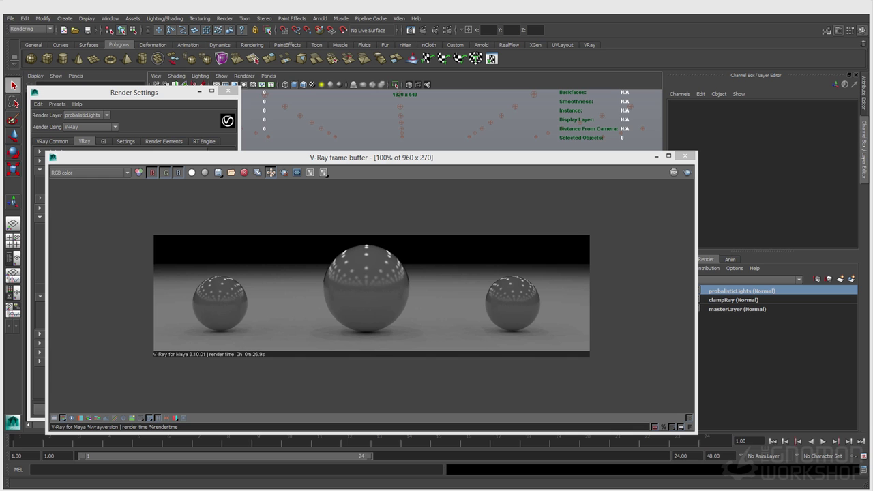
- Turn Probabilistic lights back on in the advanced global options and render the frame again
click(135, 92)
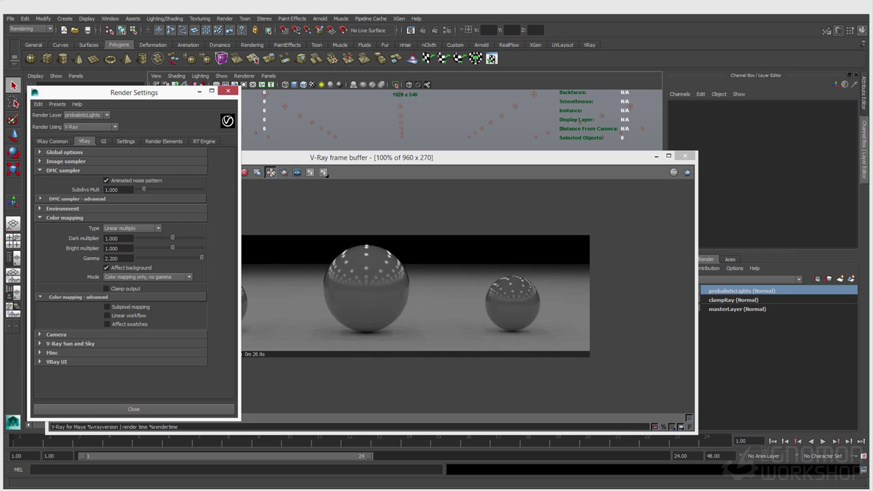
click(64, 152)
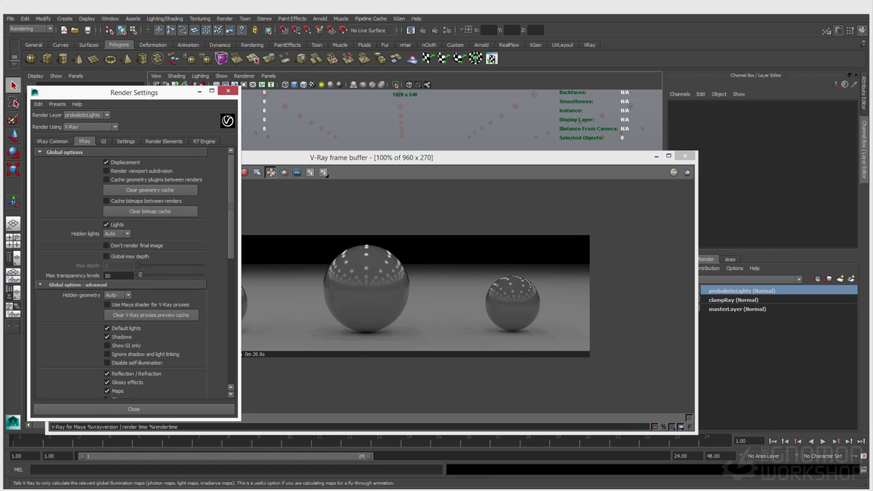
scroll(121, 273, down, 4)
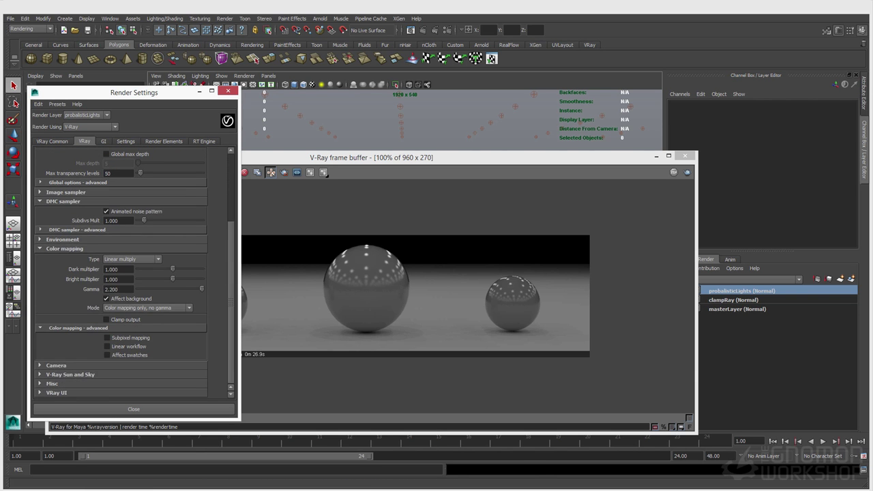
click(77, 183)
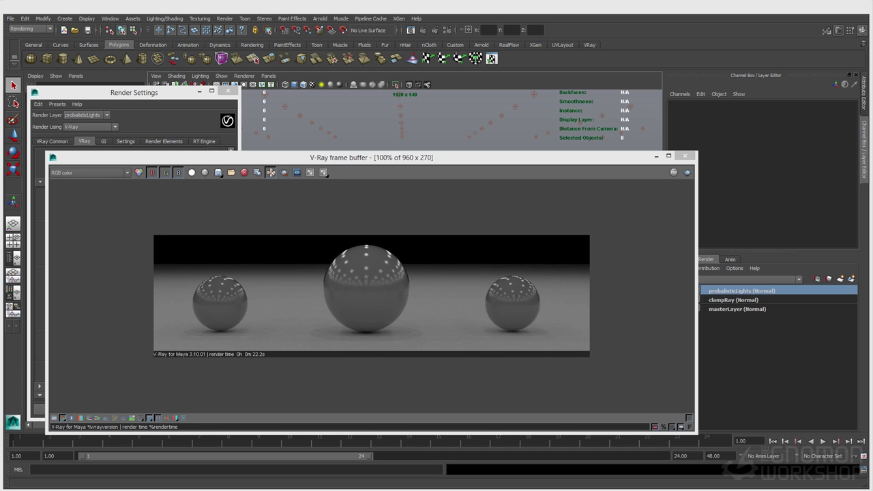
- Compare the renders without and with probabilistic lights using the frame buffer's A/B divider, checking the spheres and floor at 200%
click(323, 172)
drag(50, 296, 372, 296)
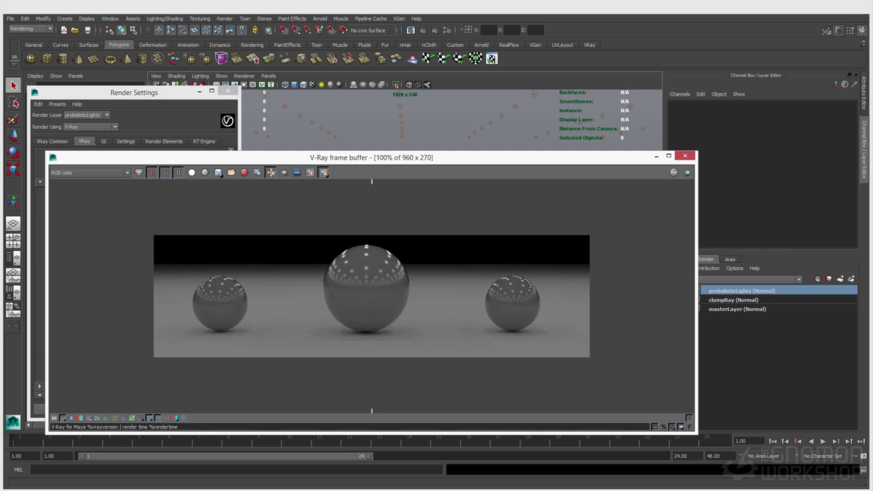
click(253, 293)
scroll(254, 293, up, 1)
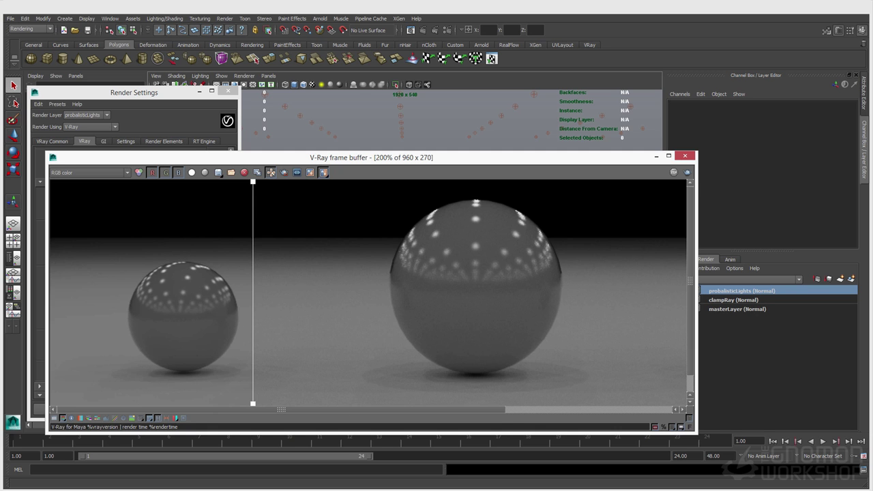
middle_drag(253, 294, 252, 274)
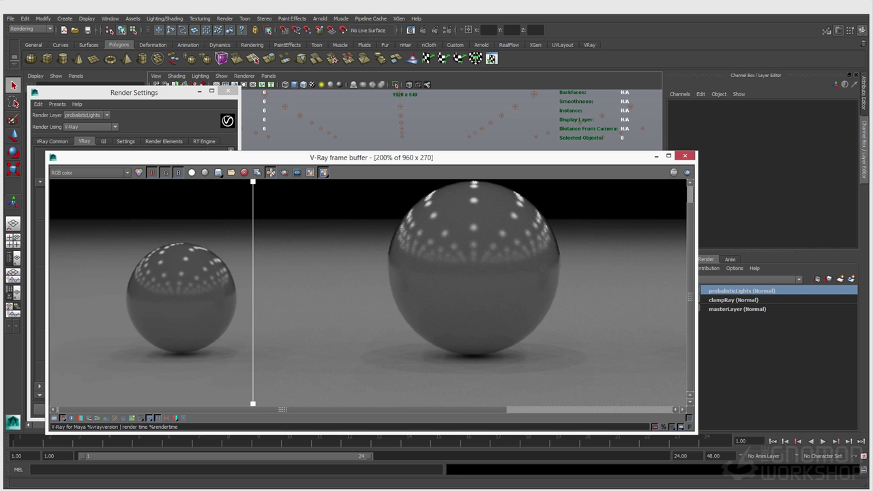
mouse_move(253, 275)
mouse_down()
mouse_move(685, 274)
mouse_move(224, 274)
mouse_move(334, 274)
mouse_move(244, 274)
mouse_up()
scroll(372, 296, down, 2)
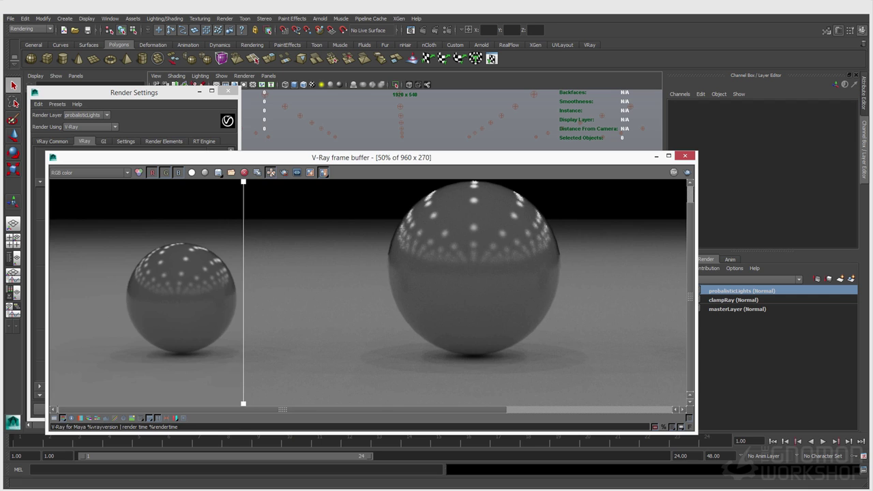
drag(245, 274, 312, 274)
scroll(353, 295, up, 2)
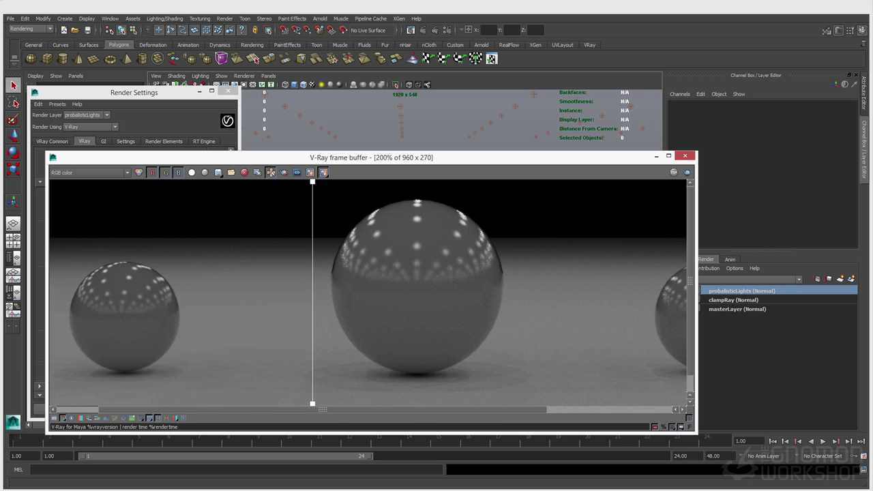
drag(313, 293, 232, 293)
scroll(372, 295, down, 2)
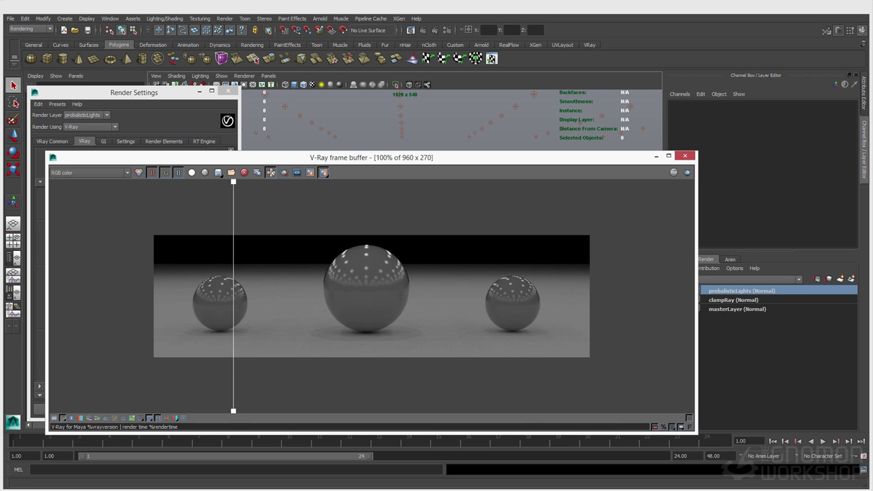
- Set Number of prob. lights to 12 and render the frame again
click(39, 293)
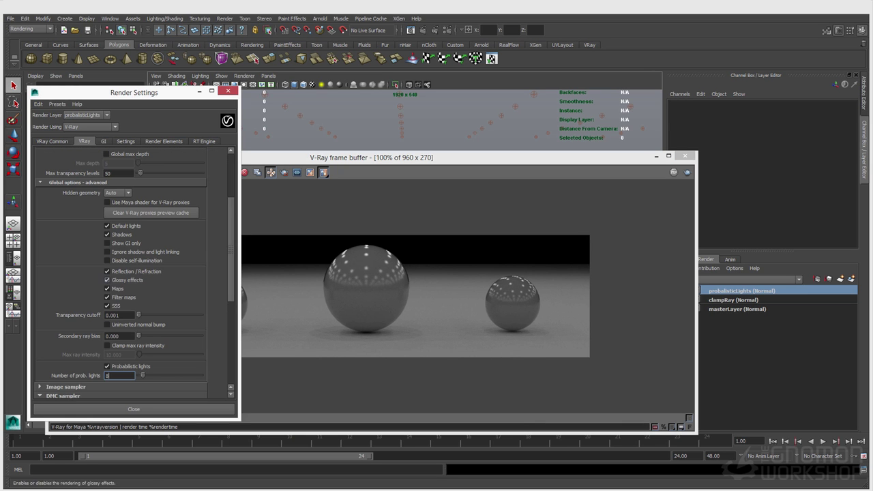
text(12)
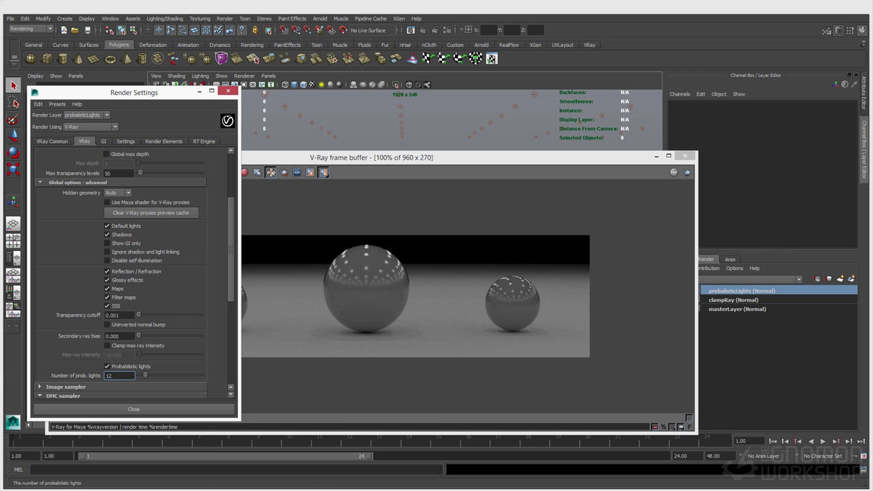
click(687, 173)
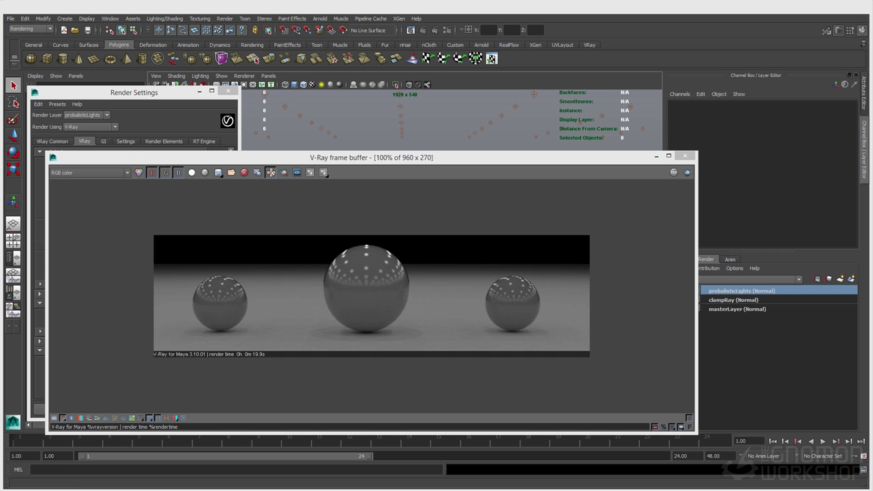
- Compare the render using 12 probabilistic lights with the stored one, sweeping the A/B divider across the spheres at 200%
scroll(260, 300, up, 1)
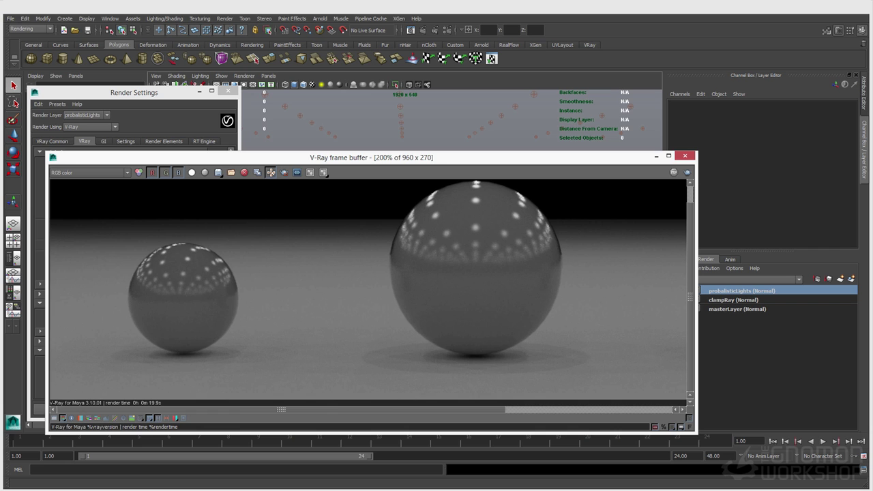
click(323, 172)
mouse_move(232, 293)
mouse_down()
mouse_move(623, 293)
mouse_move(210, 293)
mouse_move(607, 293)
mouse_move(223, 294)
mouse_move(235, 293)
mouse_up()
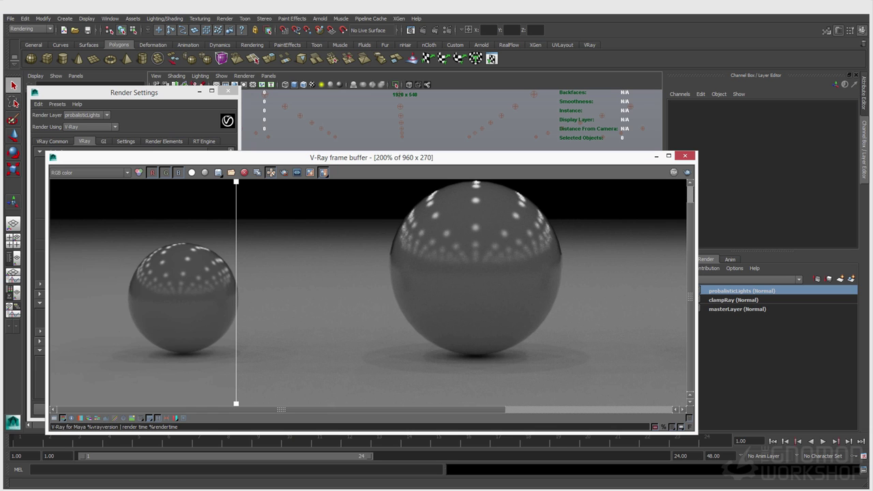
mouse_move(302, 293)
mouse_down()
mouse_move(360, 293)
mouse_move(305, 293)
mouse_up()
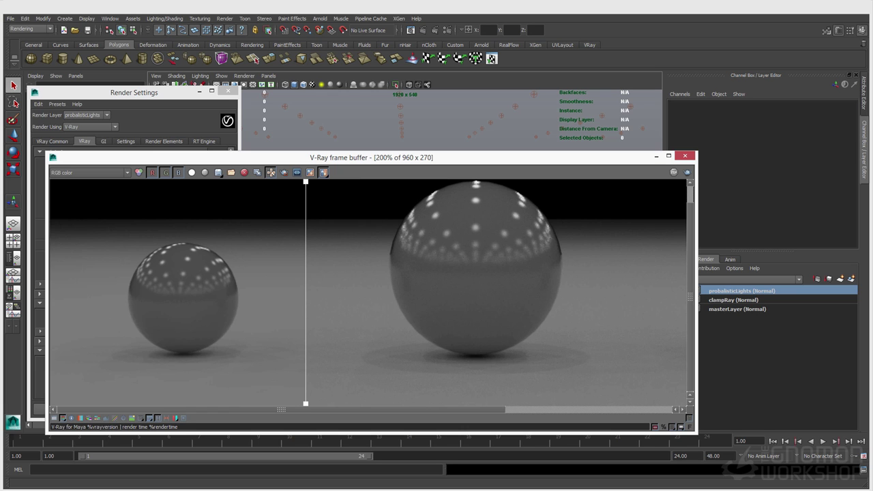
drag(305, 293, 159, 293)
scroll(372, 294, down, 1)
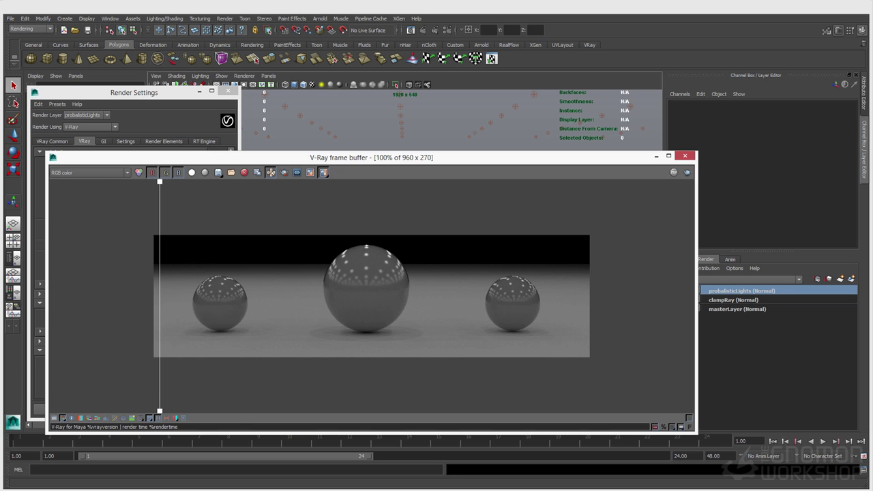
- Set Number of prob. lights to 20 in the advanced global options and render the frame again
click(143, 93)
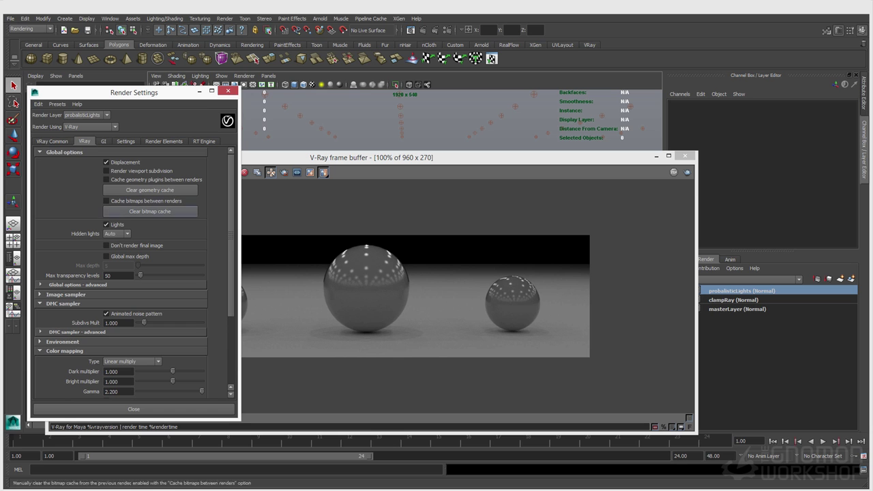
click(68, 285)
scroll(129, 273, down, 5)
double_click(112, 341)
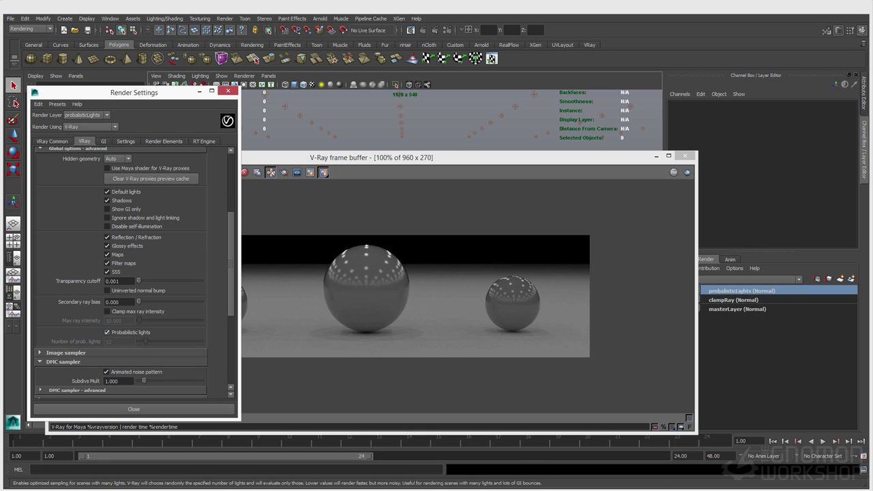
text(20)
key(Return)
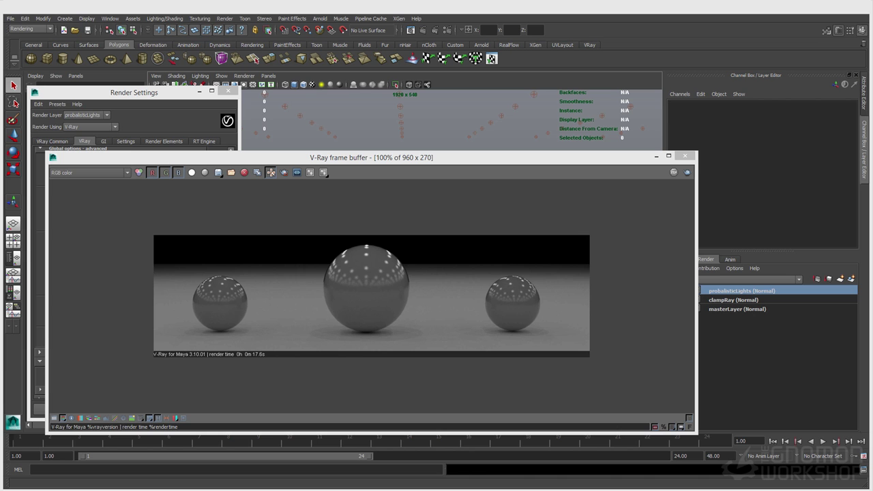
- Inspect the render using 20 probabilistic lights up close and move the frame buffer to uncover the render settings and viewport
click(292, 297)
scroll(292, 297, up, 2)
scroll(292, 296, down, 2)
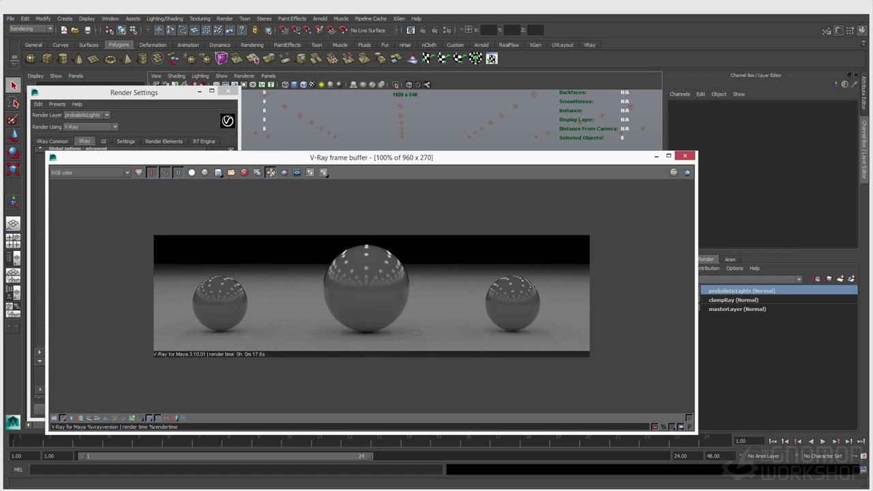
drag(273, 157, 382, 148)
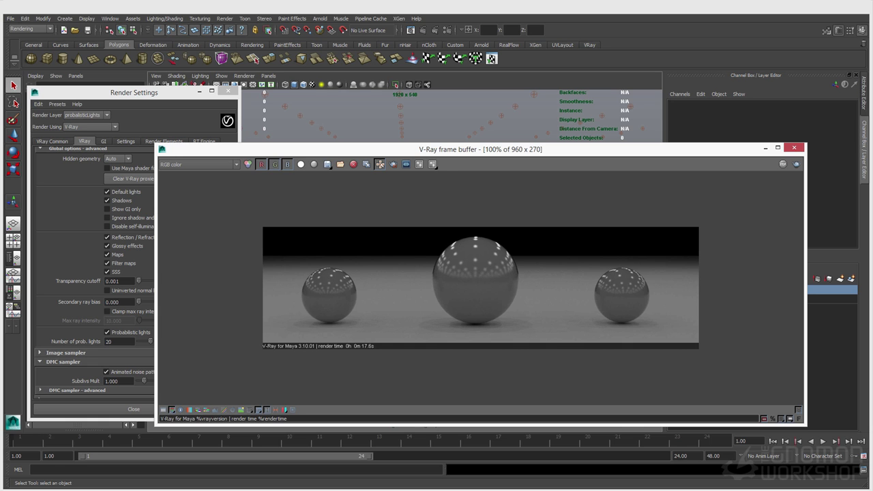
drag(481, 149, 475, 228)
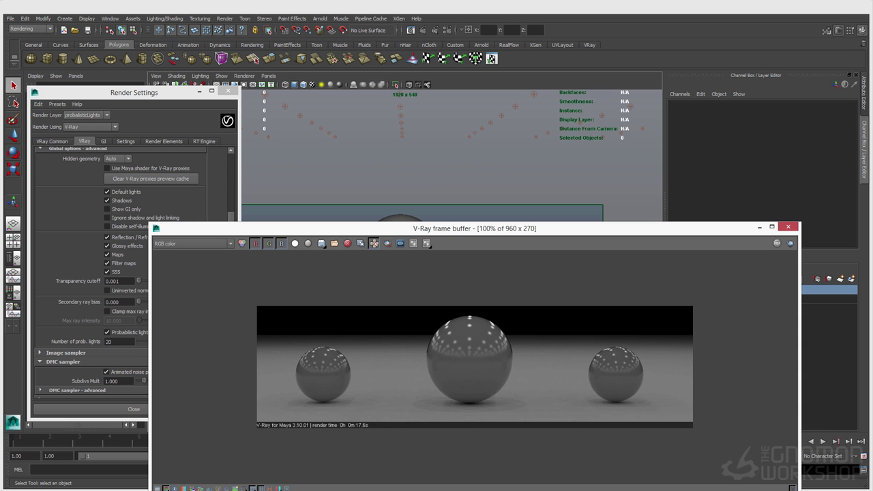
mouse_move(328, 227)
mouse_down()
mouse_move(332, 208)
mouse_move(328, 290)
mouse_move(301, 197)
mouse_move(302, 212)
mouse_up()
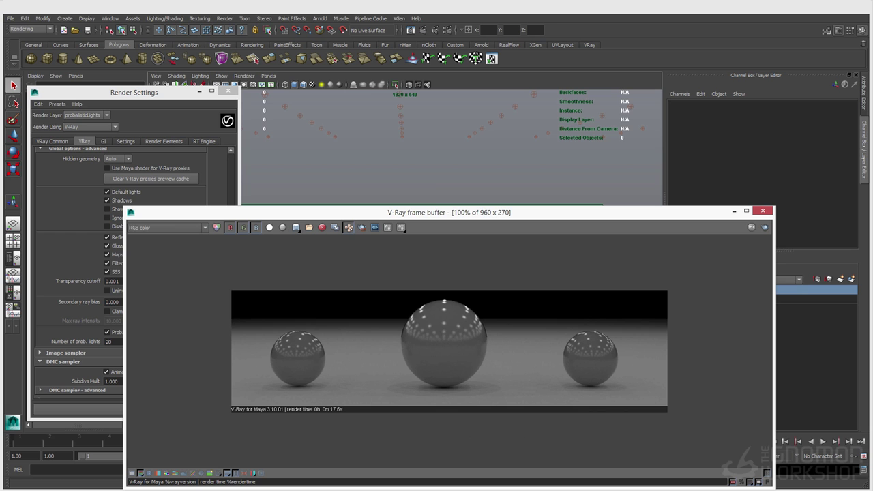
- Examine the advanced DMC sampler settings and expand the Image sampler settings
click(133, 93)
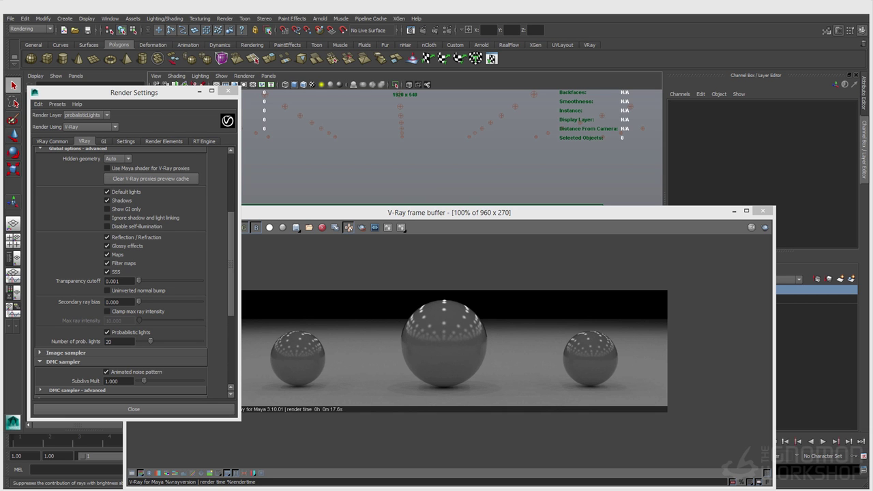
scroll(119, 255, down, 4)
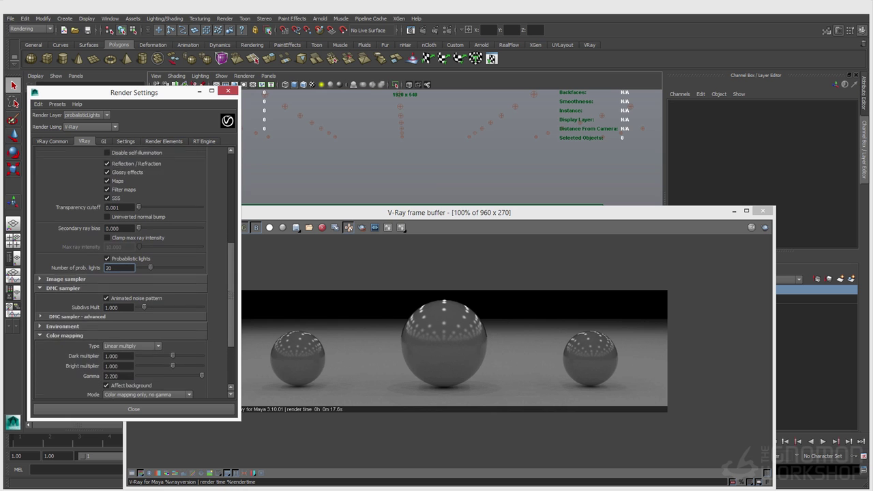
click(77, 304)
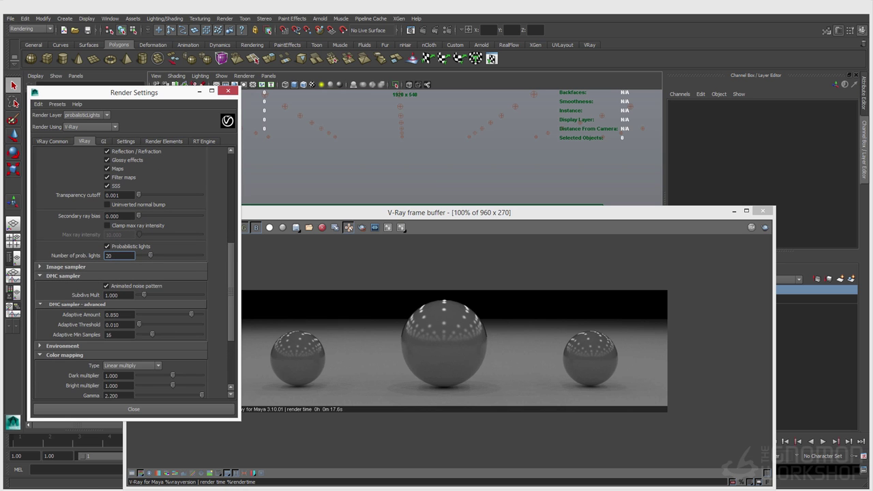
click(77, 304)
click(66, 267)
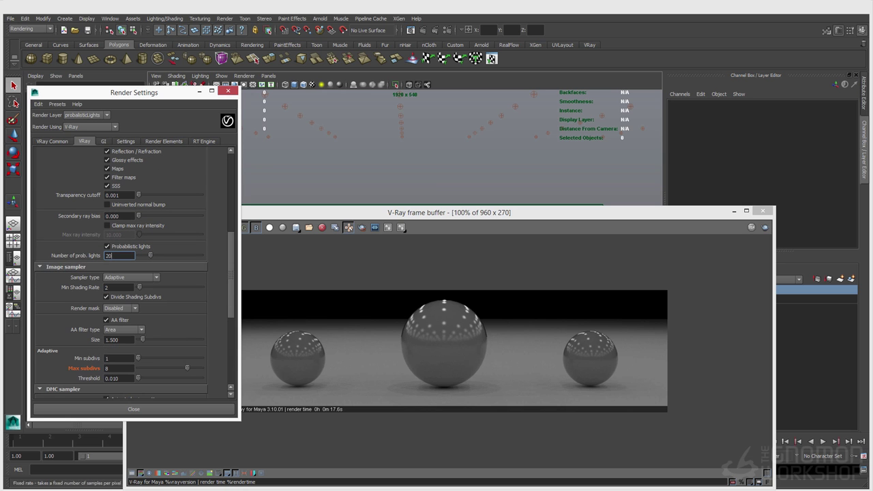
- Examine the image sampler's Min Shading Rate setting and its description, and collapse the advanced global options
click(117, 287)
mouse_move(115, 287)
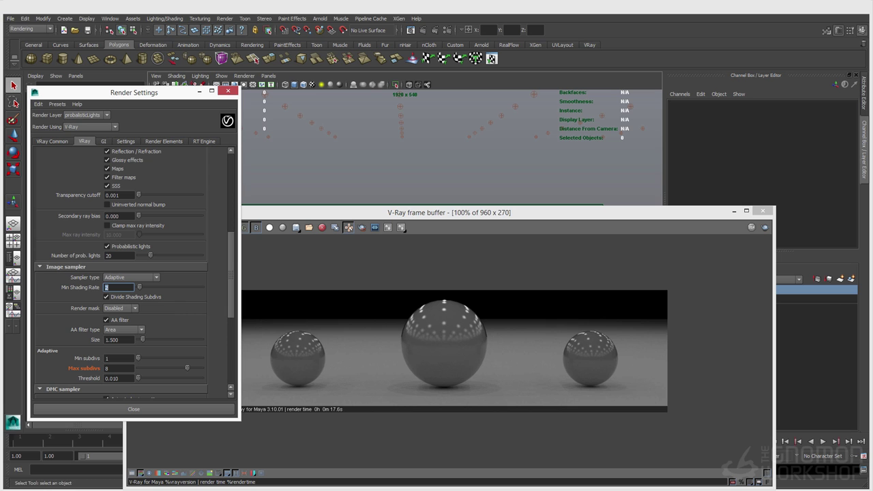
click(112, 287)
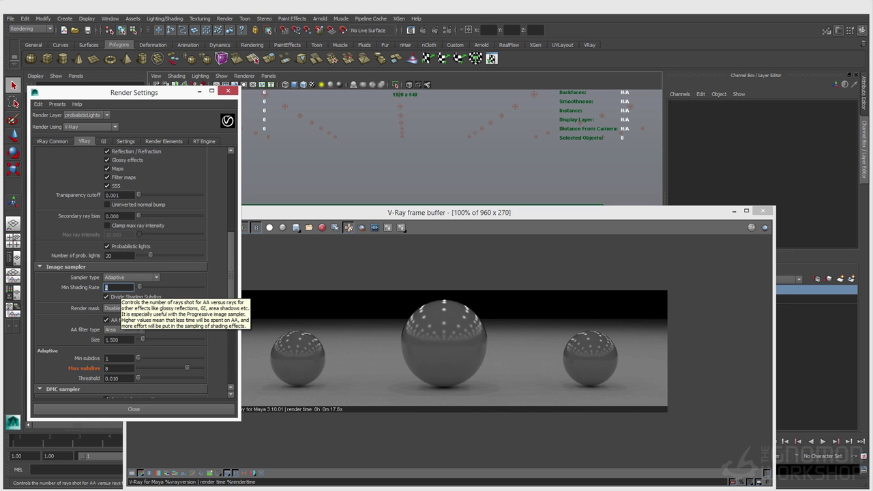
scroll(119, 273, up, 5)
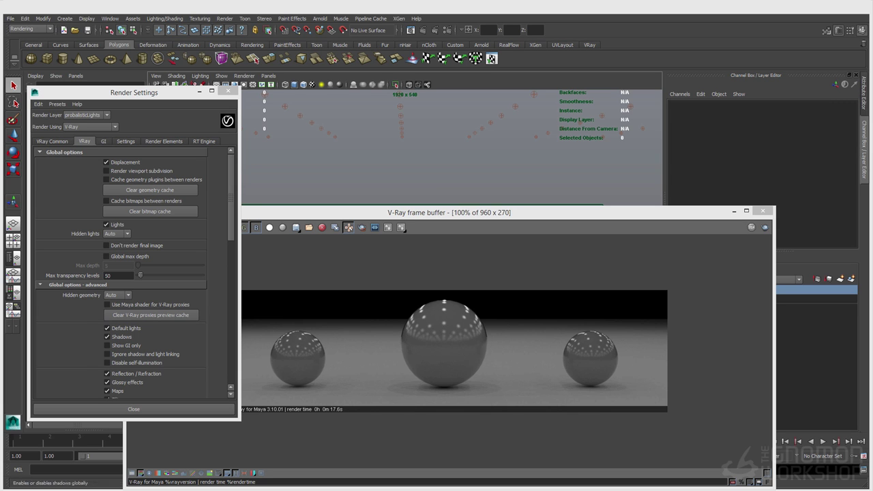
click(77, 285)
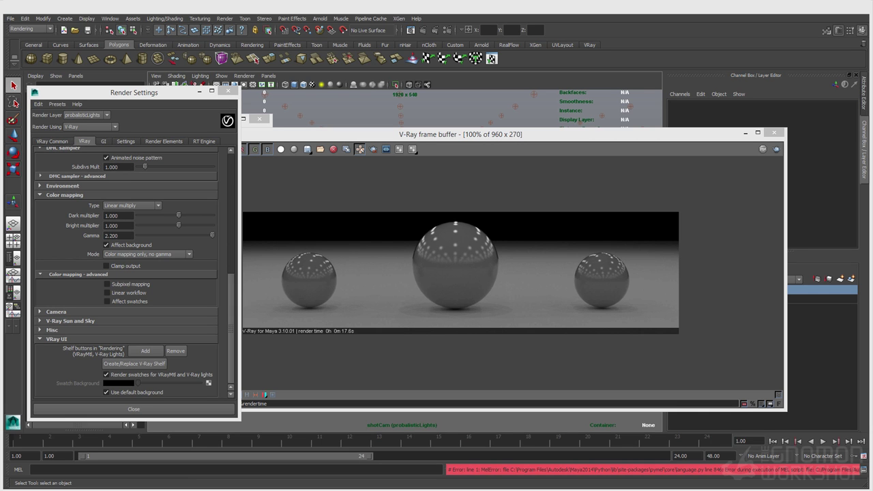
- Clear the frame buffer, the render settings and the remaining floating window off the viewport
click(743, 132)
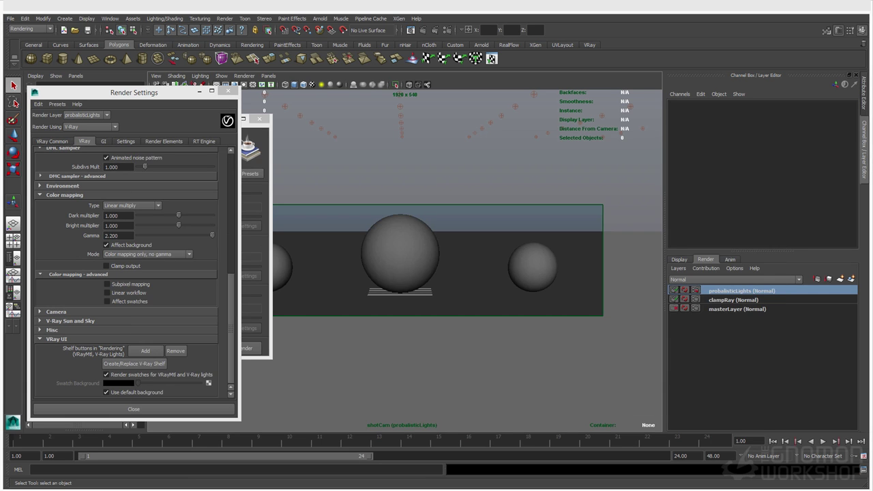
click(227, 91)
click(259, 119)
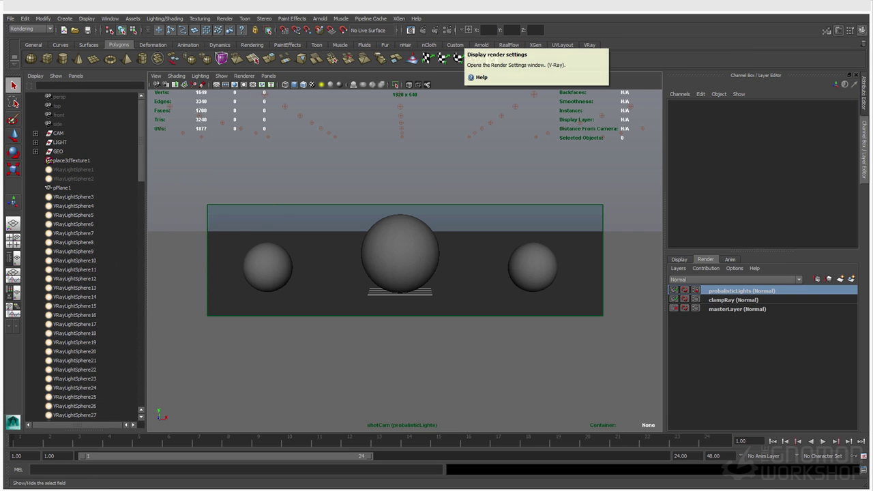
- Reopen the render settings, create the V-Ray shelf from the VRay UI options, and close the settings
click(458, 58)
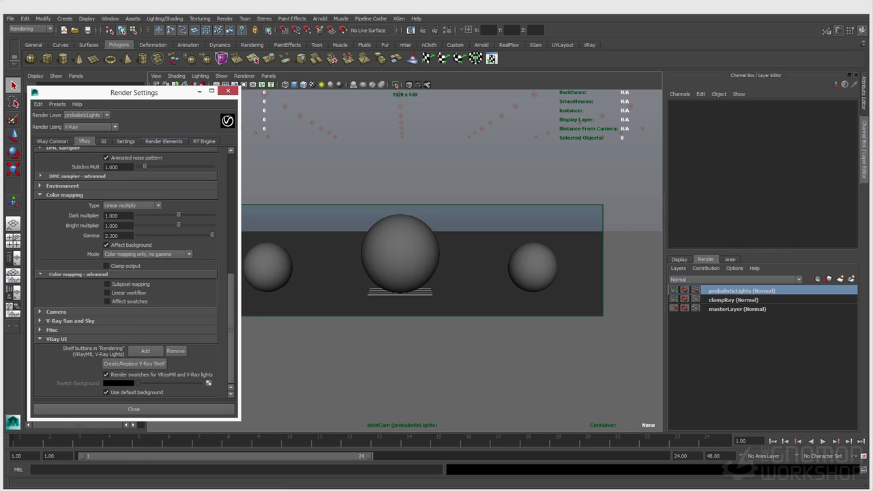
click(126, 141)
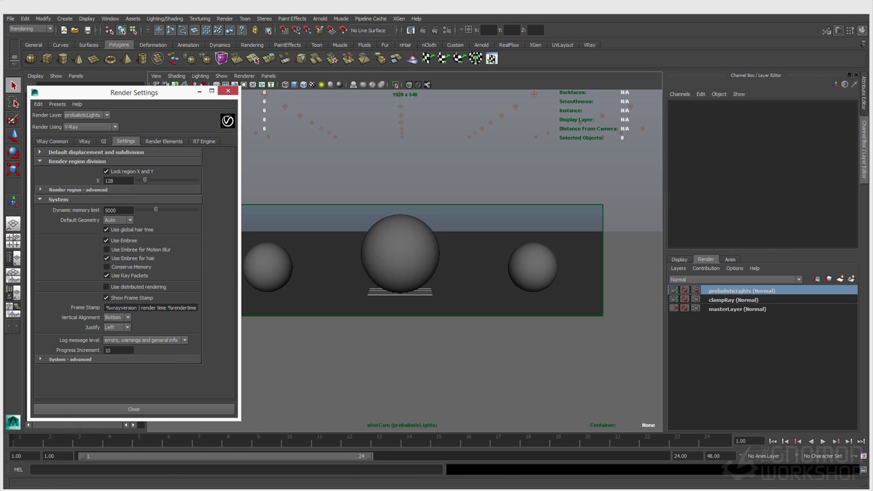
click(83, 141)
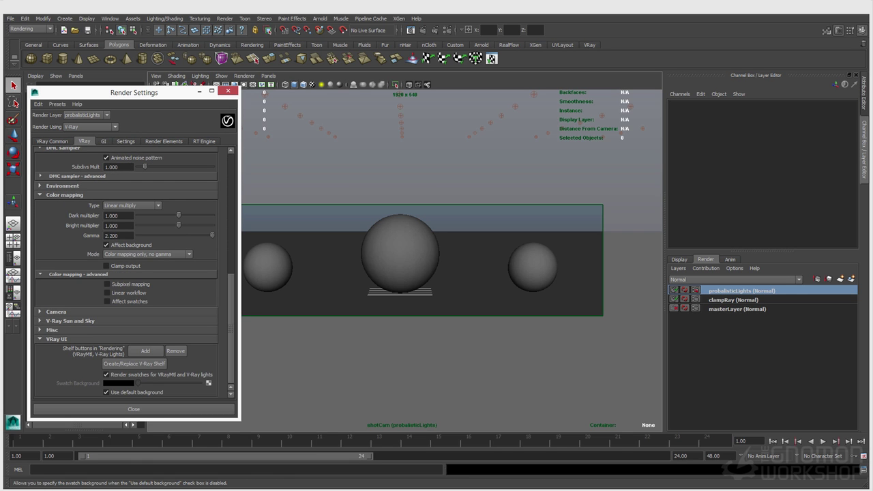
scroll(135, 273, up, 3)
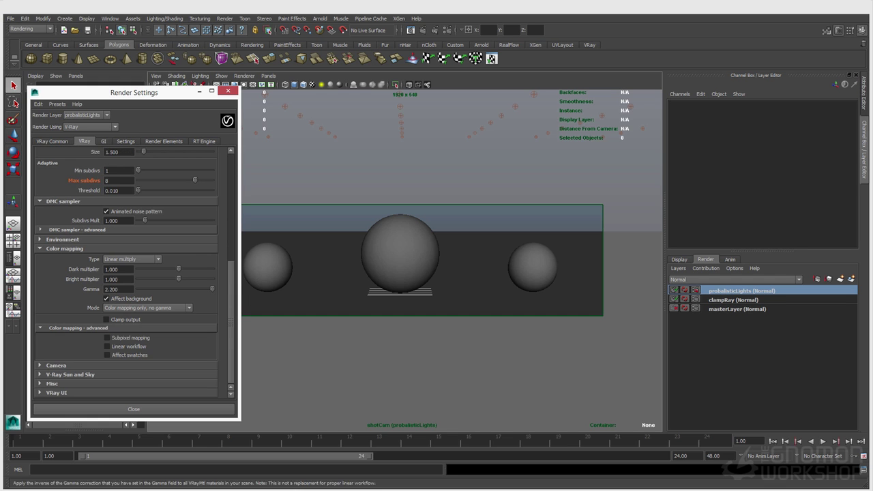
scroll(135, 273, down, 3)
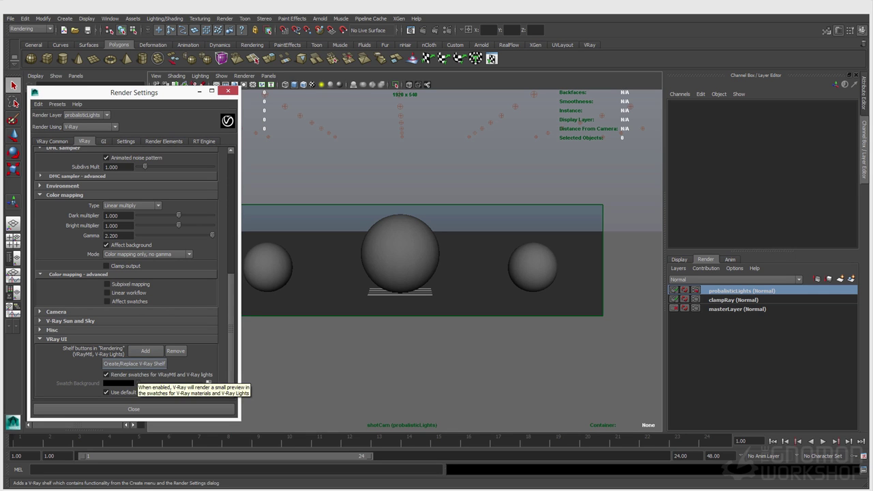
click(133, 364)
key(Return)
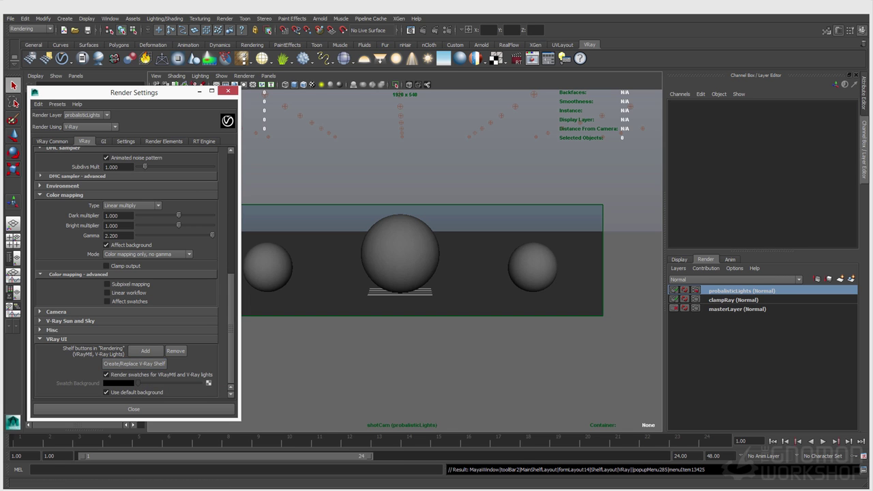
click(227, 90)
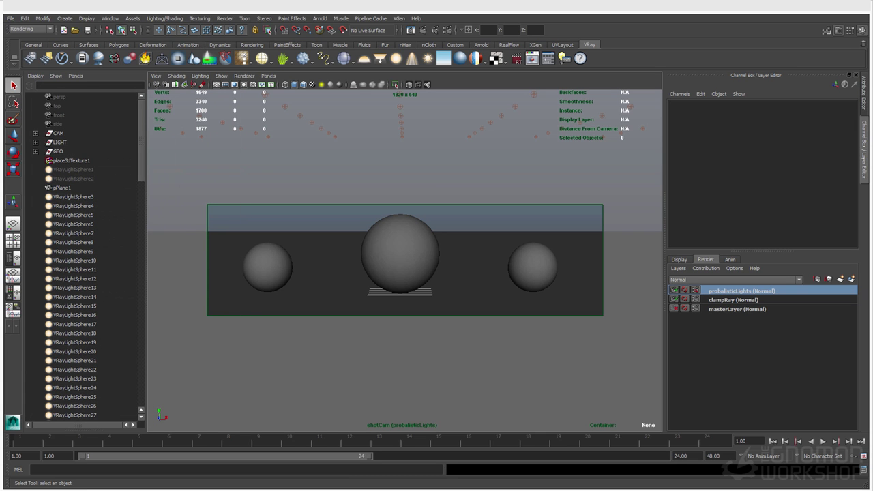
- Open the V-Ray Light Lister and look through its list of rect and sphere lights
click(564, 58)
drag(448, 58, 391, 151)
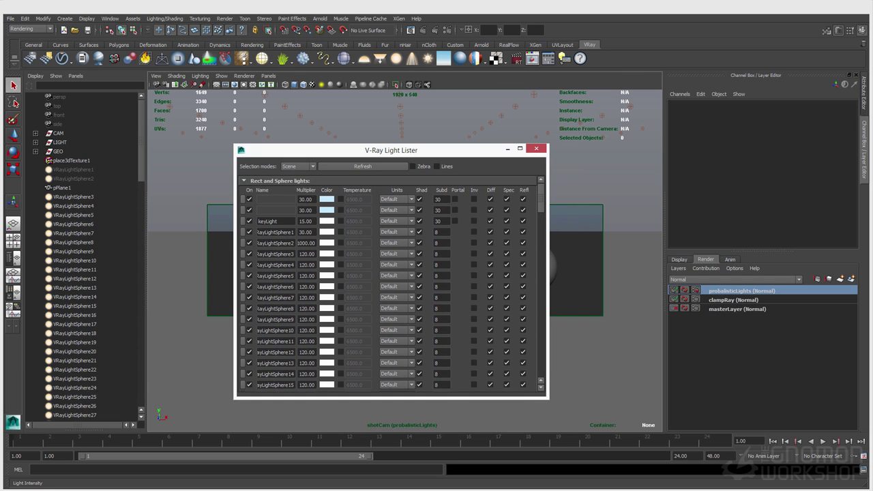
scroll(391, 283, down, 20)
scroll(307, 283, down, 4)
scroll(391, 284, up, 20)
- Expand the LIGHT group together with its group1 and group2 subgroups in the Outliner
click(36, 143)
click(71, 151)
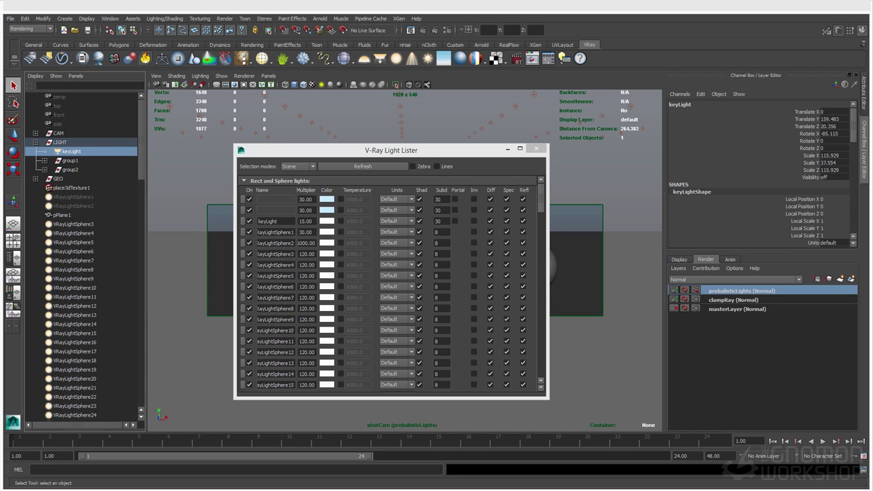
click(45, 170)
click(45, 161)
- Rename the keyLight1 inside group1 to sideLight1
click(82, 170)
click(82, 188)
click(82, 170)
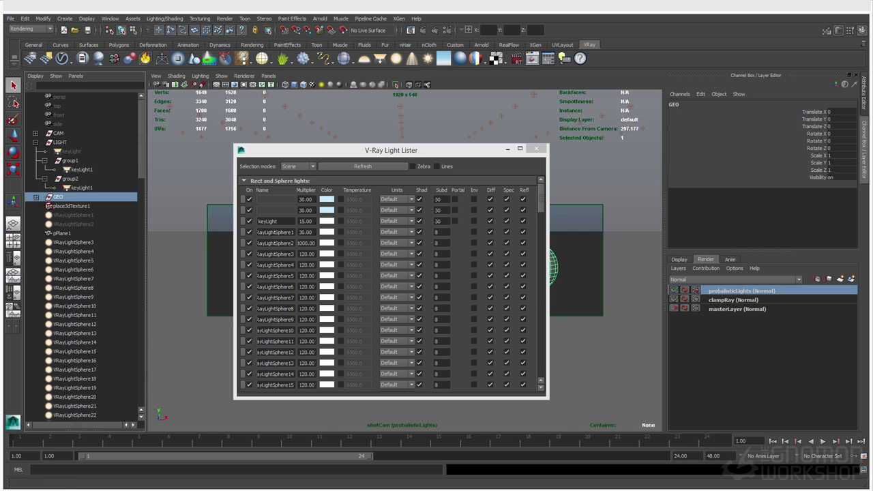
click(82, 169)
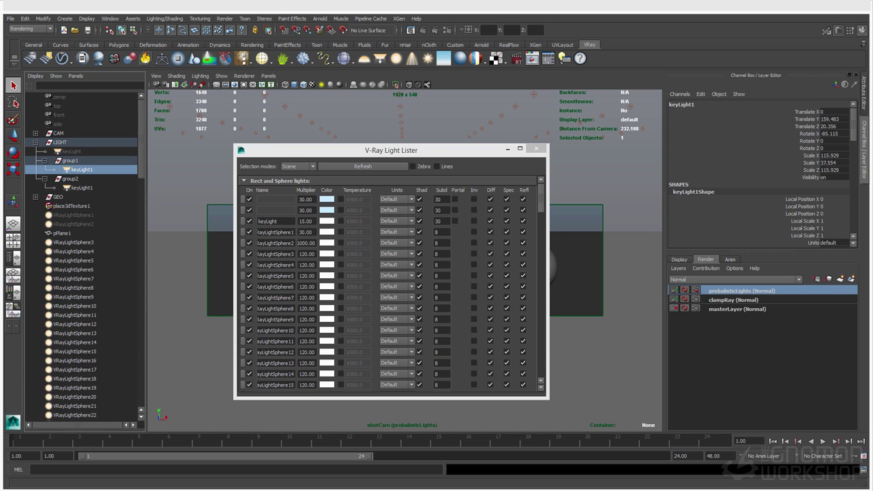
double_click(82, 170)
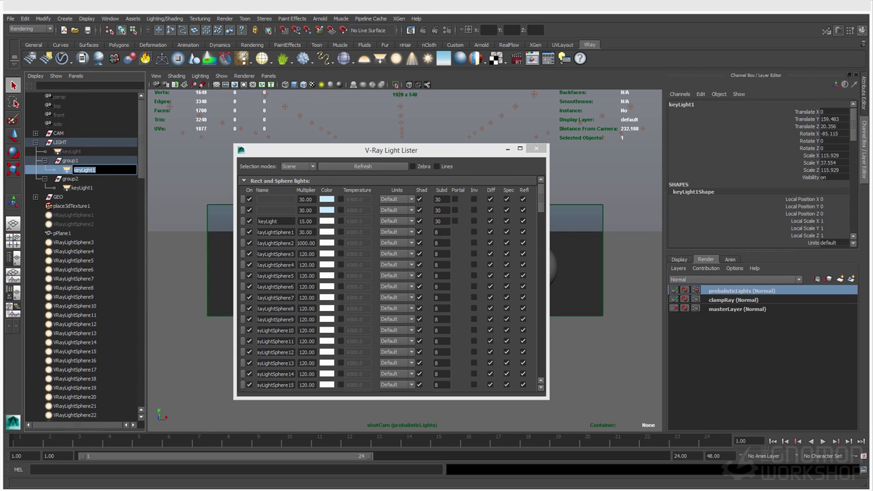
text(sideLight)
key(Return)
- Rename the keyLight1 inside group2 to sideLight2
double_click(82, 187)
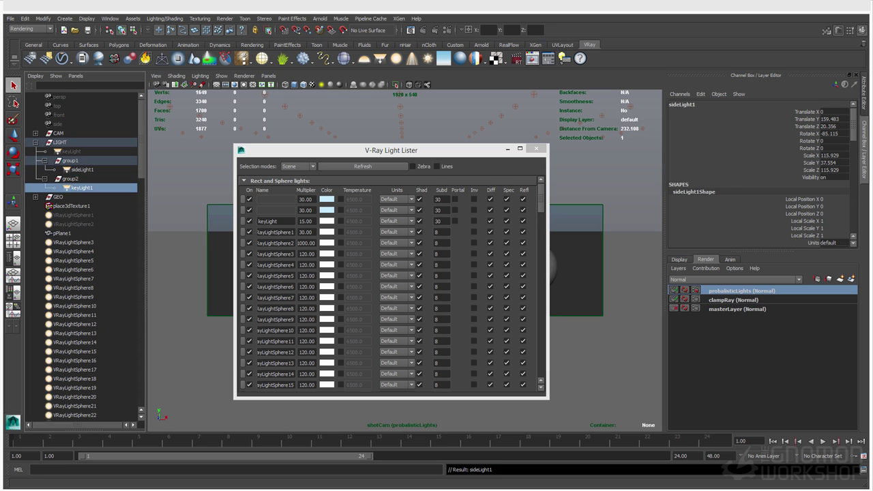
text(sideLight)
key(Return)
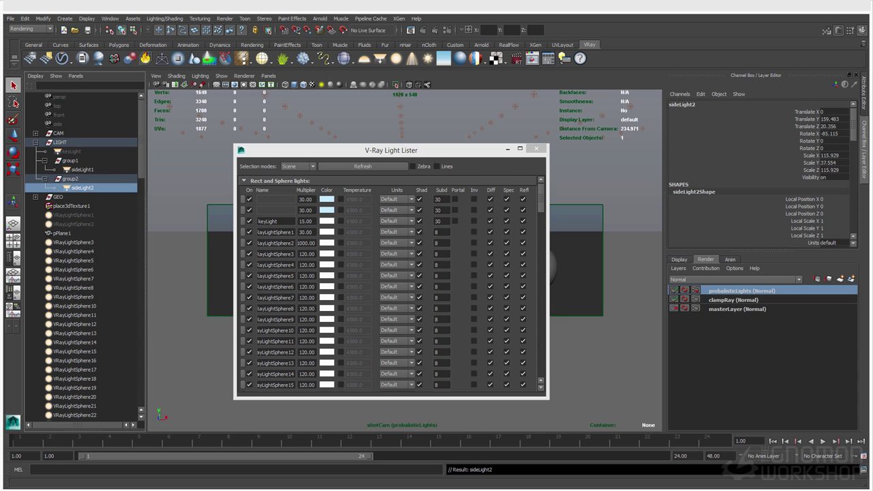
- Make masterLayer the active render layer and close the V-Ray Light Lister
click(70, 161)
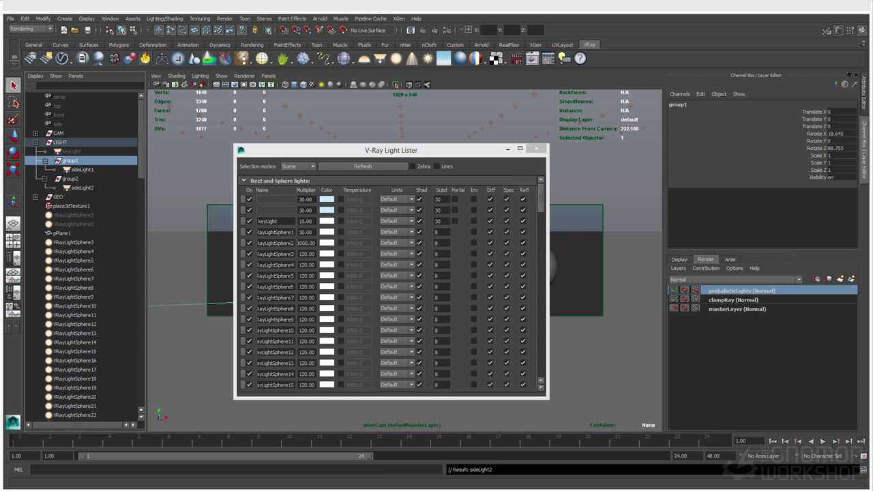
click(736, 308)
click(536, 147)
- Switch the viewport to the persp camera and select the side lights around the spheres
click(268, 76)
mouse_move(276, 86)
click(350, 86)
alt+drag(265, 204, 478, 208)
click(352, 229)
click(492, 212)
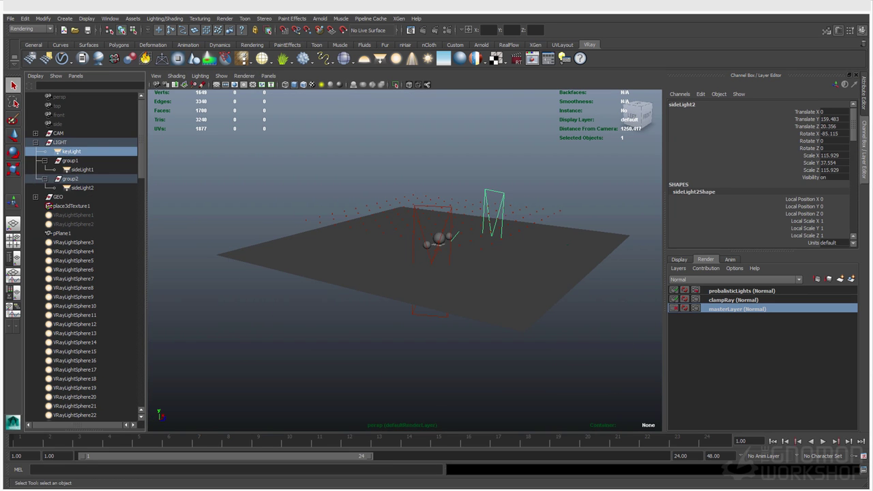
- Unhide keyLight in the LIGHT group and clear the selection
click(71, 151)
key(shift+h)
click(328, 157)
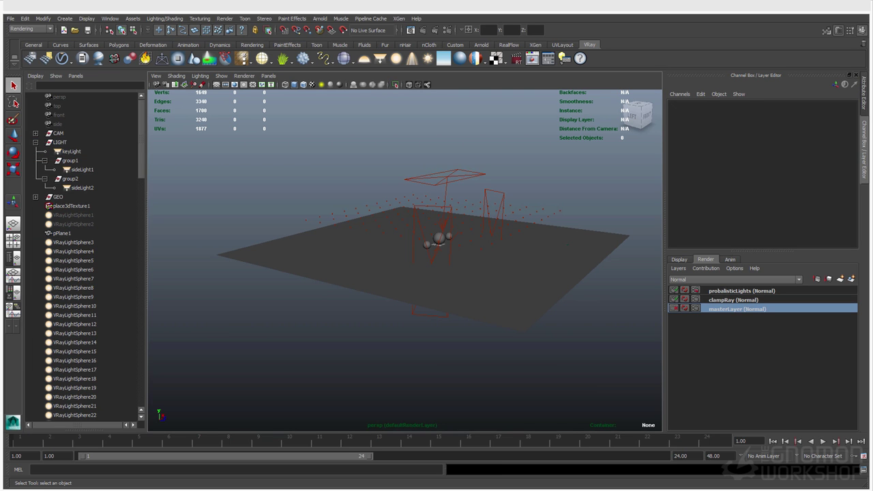
- Check the clampRay and probalisticLights render layers, return to masterLayer and reopen the V-Ray Light Lister
click(734, 300)
click(741, 291)
click(737, 309)
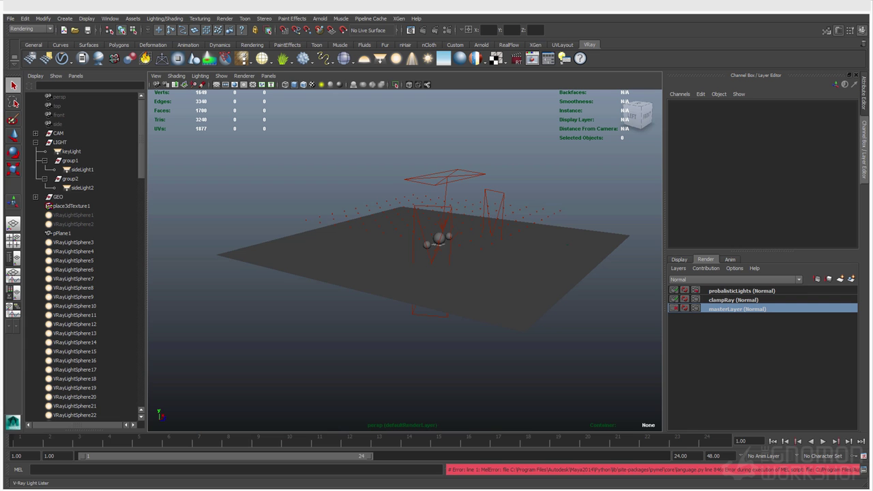
click(564, 58)
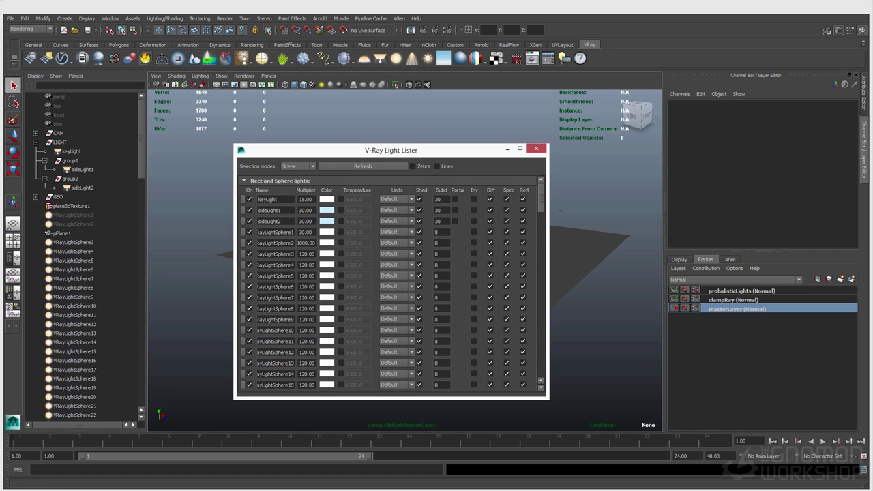
- Show sideLight1's attributes beside the Light Lister and look through the listed lights
click(82, 169)
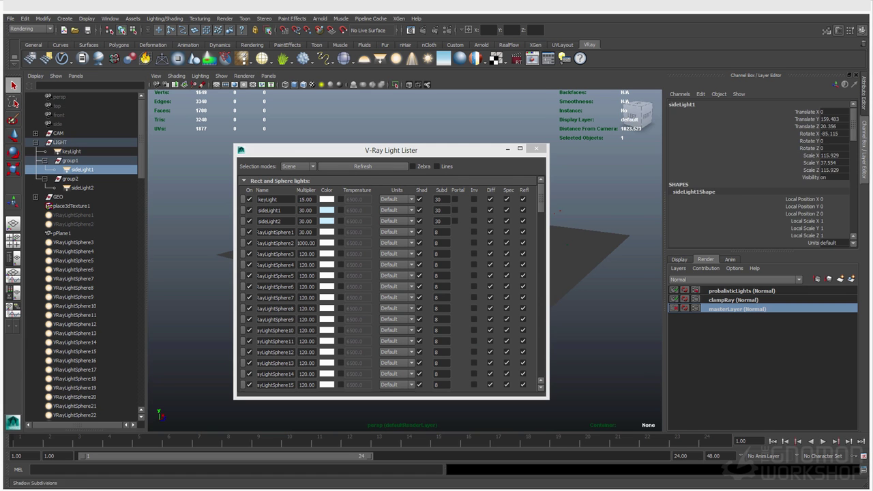
key(ctrl+a)
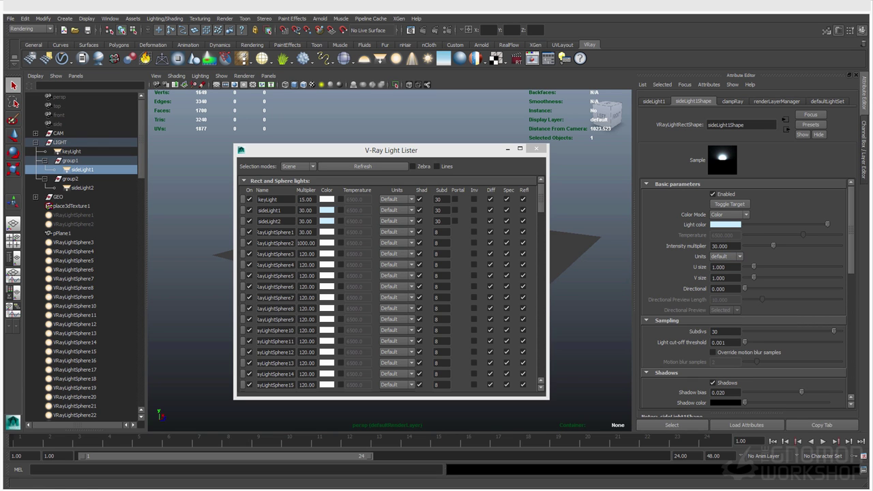
scroll(439, 287, down, 5)
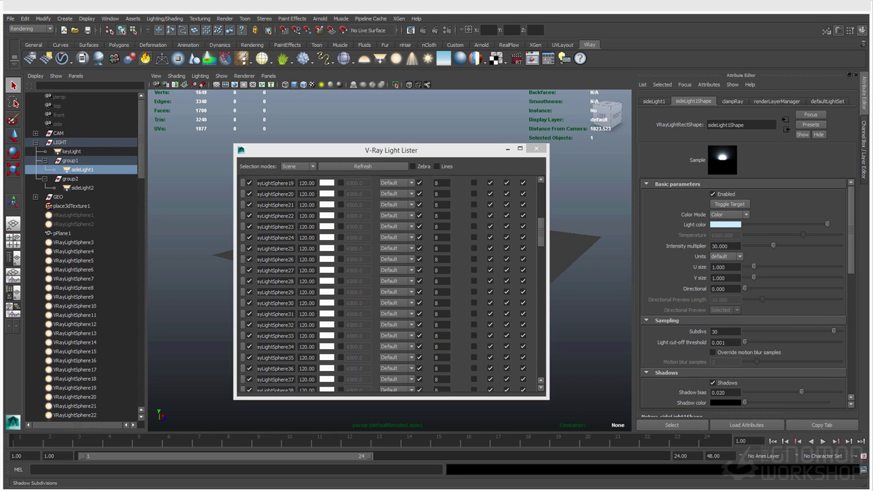
scroll(440, 286, up, 5)
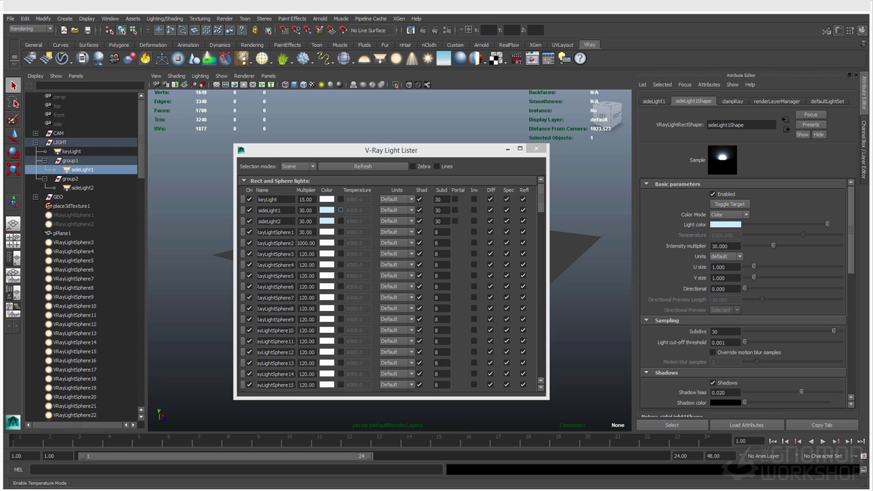
- Enable temperature mode for sideLight1 and sideLight2 in the Light Lister and set sideLight1's temperature to 4000
click(340, 210)
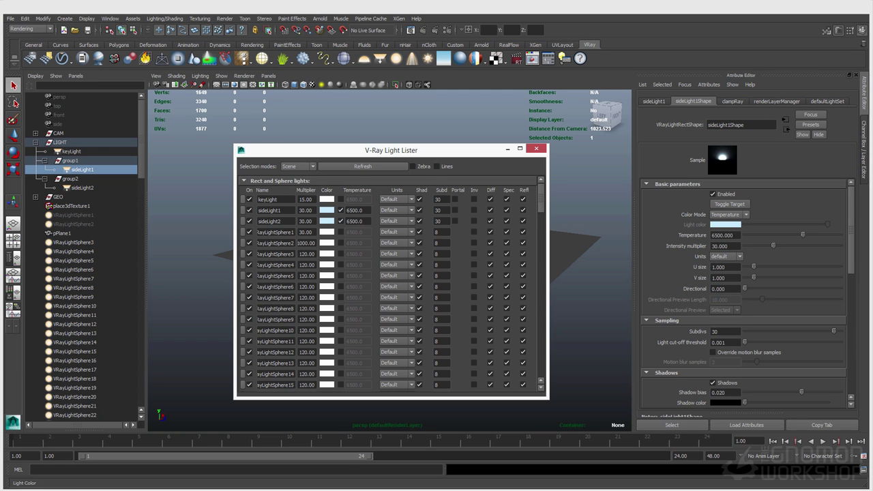
click(327, 210)
double_click(356, 210)
text(4000)
key(Tab)
key(Tab)
- Set sideLight2's temperature to 4000 in the Light Lister
click(356, 221)
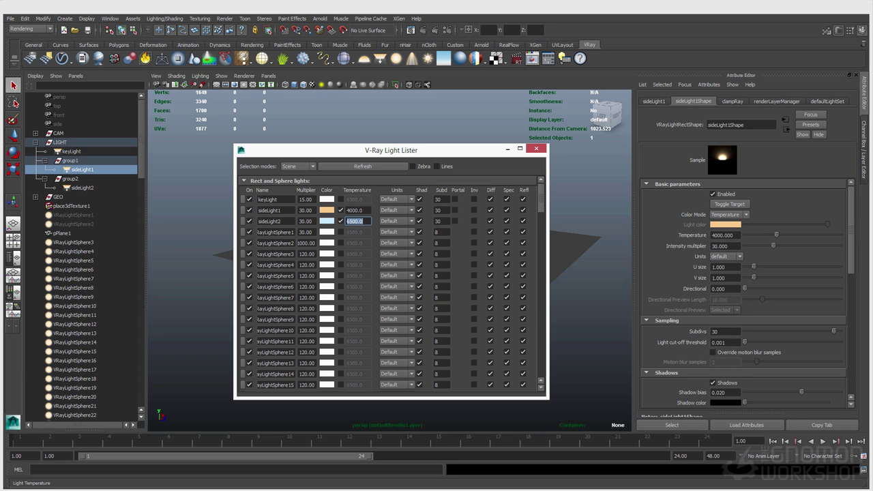
text(4000)
key(Return)
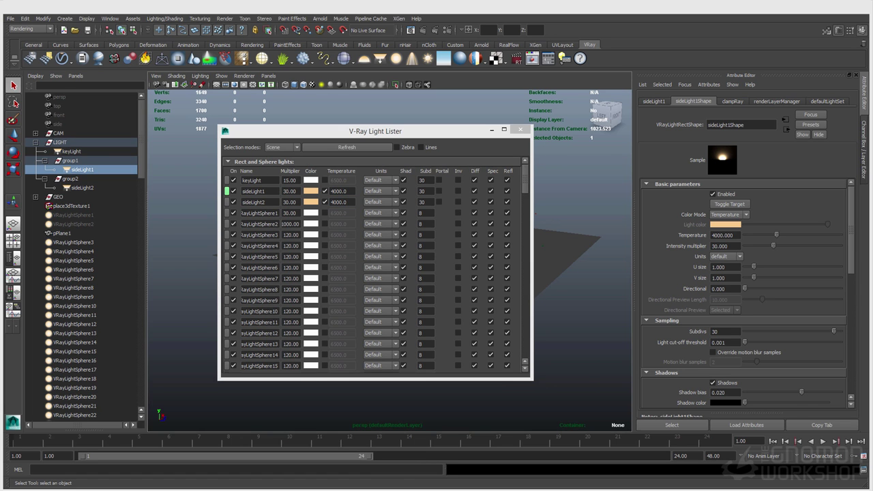
- Move the Light Lister aside and use it to select keyLight, sideLight1, sideLight2 and VRayLightSphere1 in turn
drag(375, 131, 663, 153)
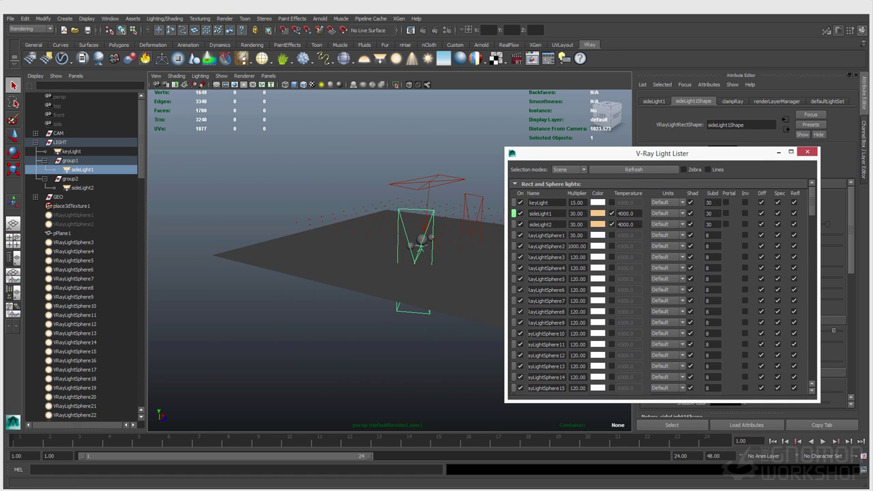
click(514, 203)
click(514, 214)
click(514, 224)
click(514, 235)
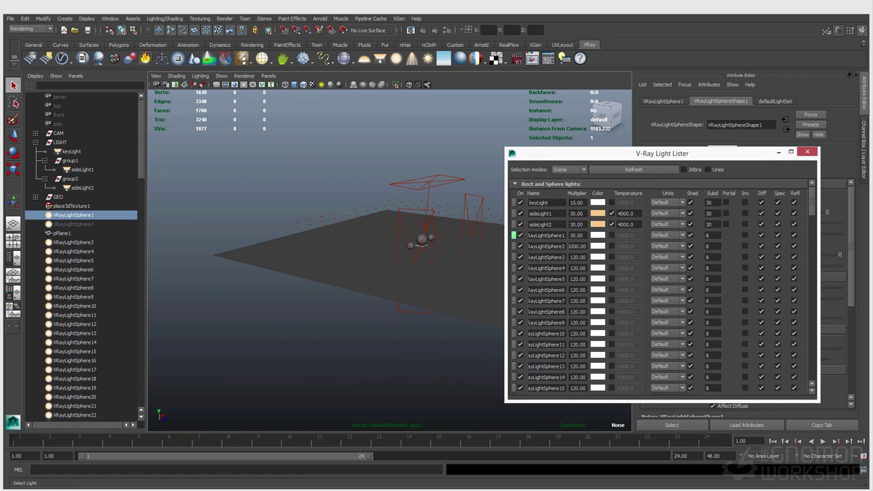
- Switch keyLight off and back on in the Light Lister, and move the lister over the viewport
click(520, 202)
click(520, 202)
drag(663, 152, 502, 155)
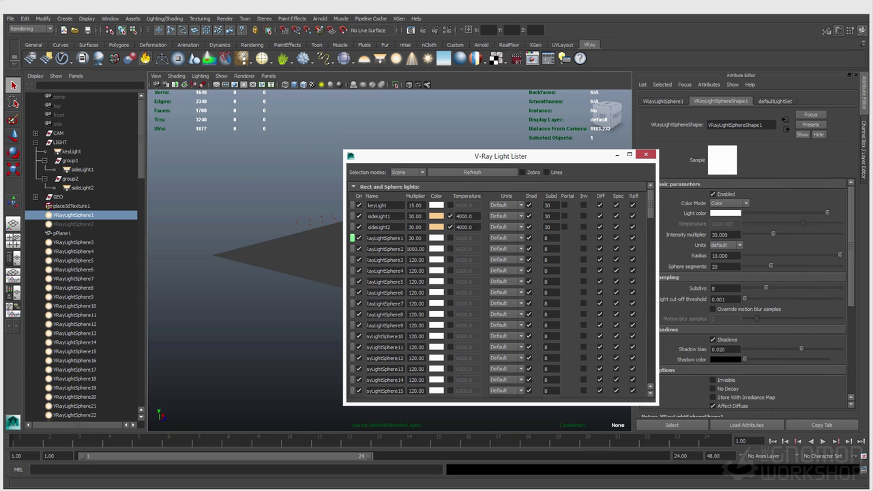
- Widen the Light Lister so the full light names fit, and move it lower over the viewport
click(359, 238)
drag(656, 216, 669, 215)
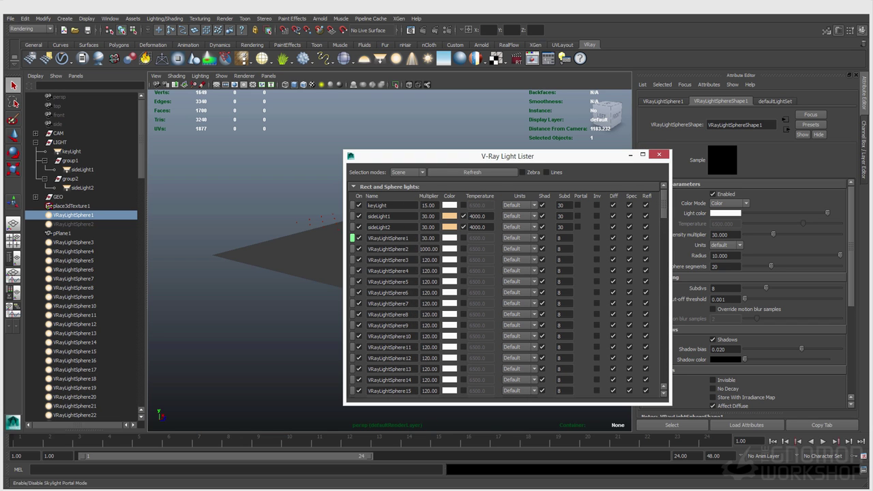
drag(478, 156, 368, 175)
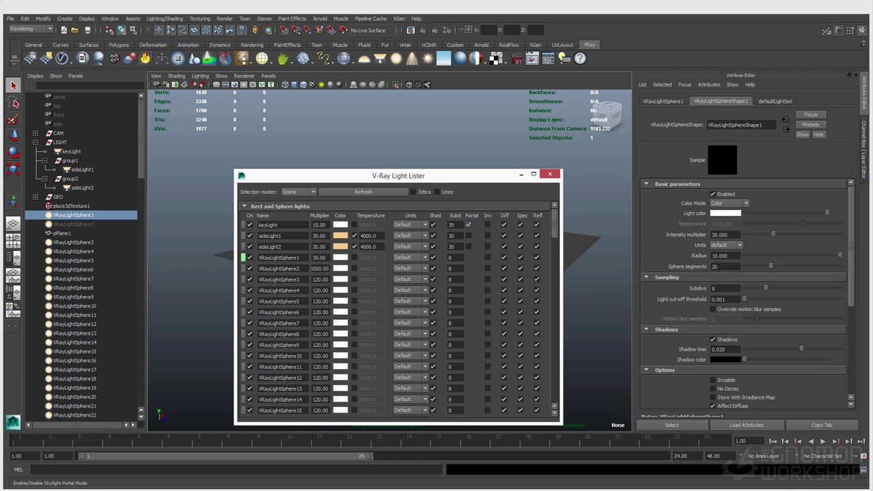
drag(409, 175, 374, 196)
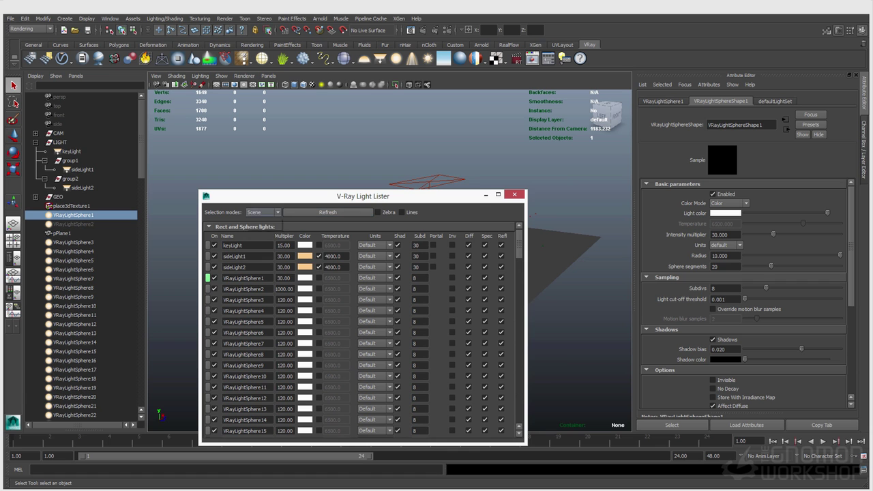
- Select keyLight and sideLight2 in the viewport and limit the Light Lister to selected lights
click(263, 212)
click(255, 220)
drag(373, 196, 382, 213)
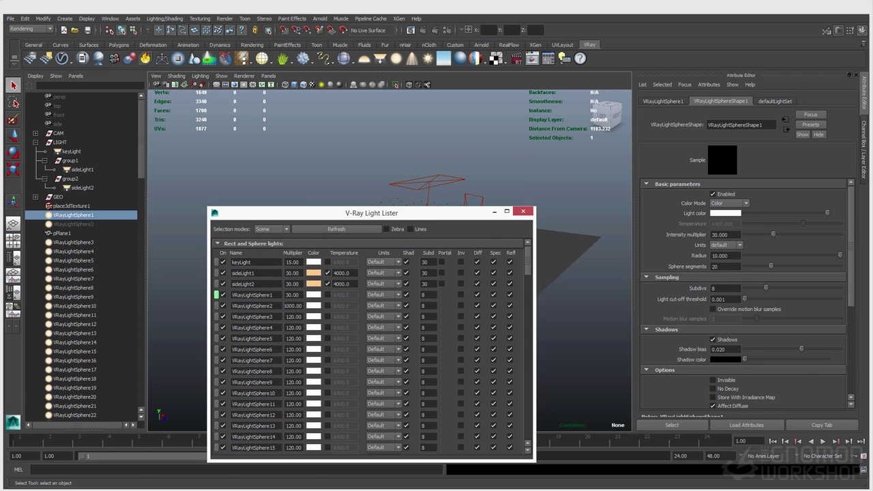
click(428, 182)
shift+click(472, 199)
click(273, 230)
click(270, 244)
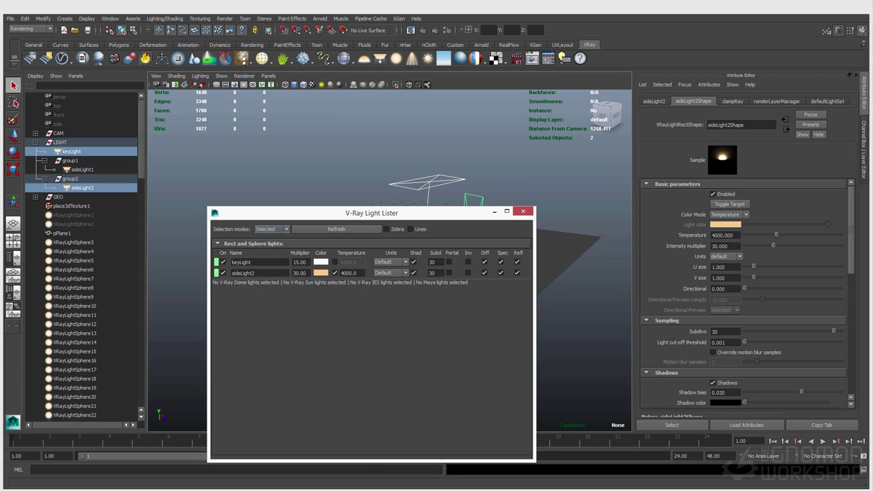
- Refresh the Light Lister for only VRayLightSphere46 selected in the viewport, and restore the Scene selection mode
click(434, 202)
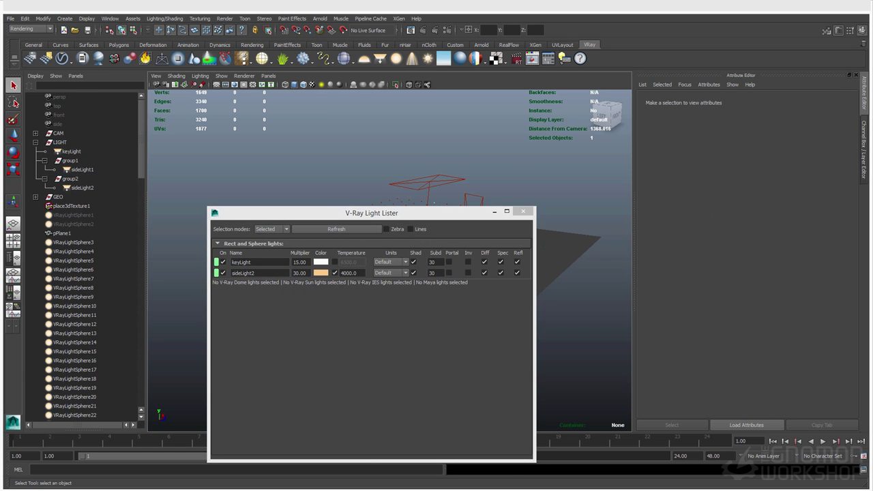
click(336, 228)
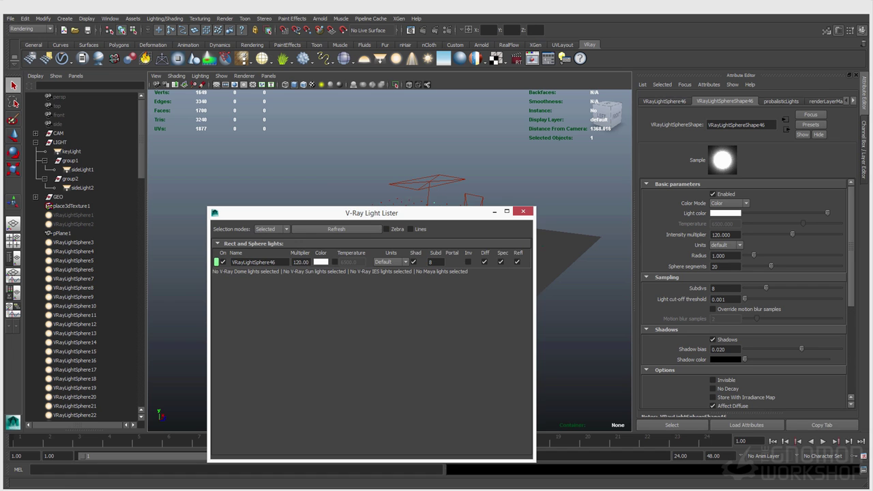
drag(372, 213, 375, 213)
click(275, 231)
click(271, 238)
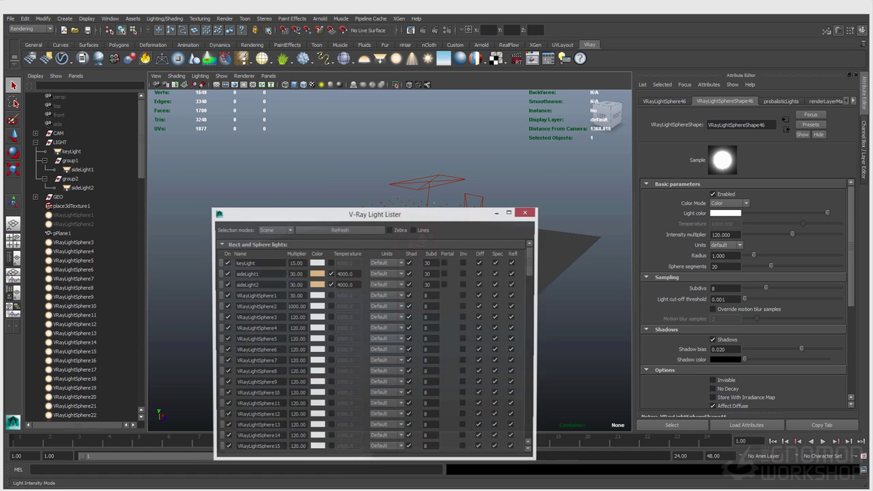
- Try the Light Lister's Zebra display, switch it to Lines, and close the lister
click(389, 231)
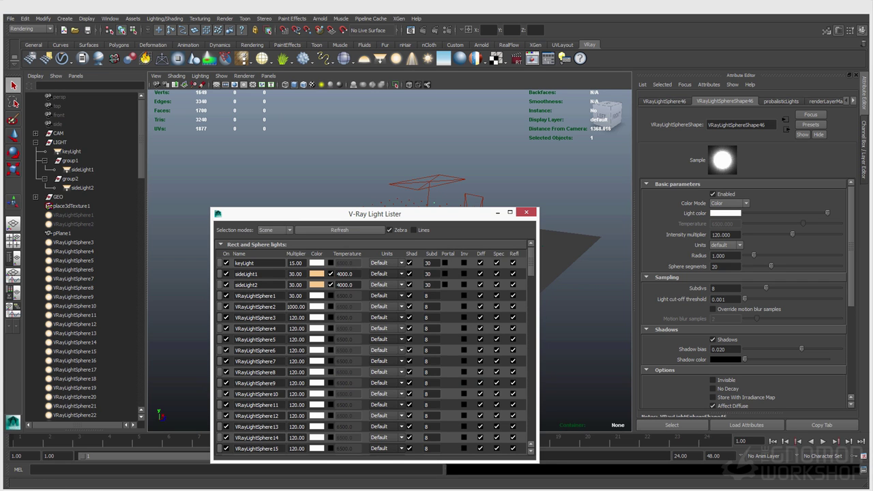
click(413, 230)
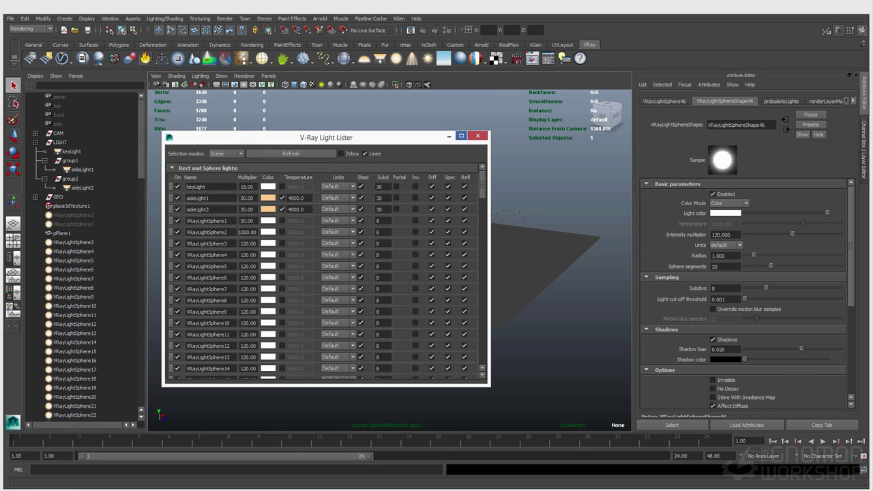
click(477, 136)
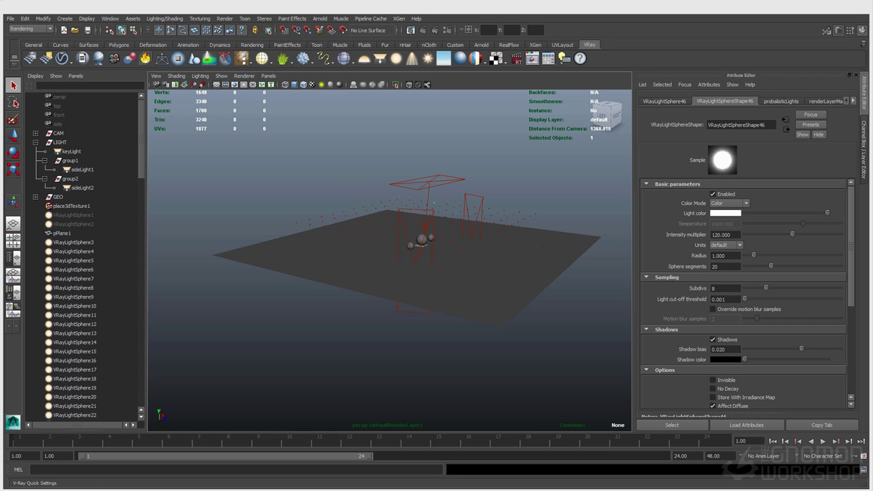
- Open V-Ray Quick Settings, apply the Studio Setup preset, and place its GI render settings alongside
click(548, 58)
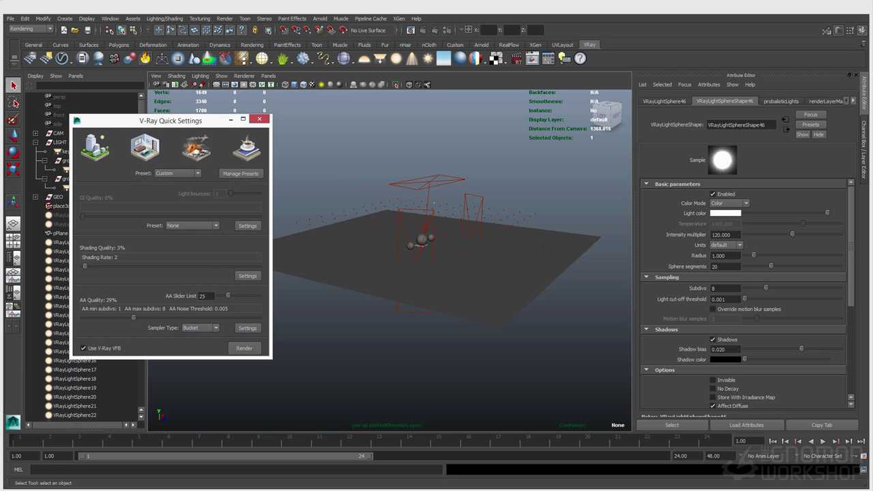
drag(170, 120, 247, 114)
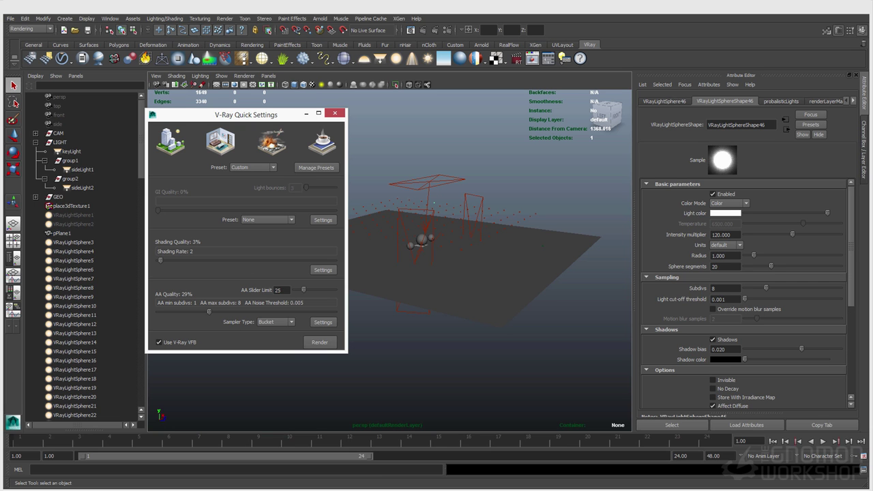
click(268, 76)
click(268, 76)
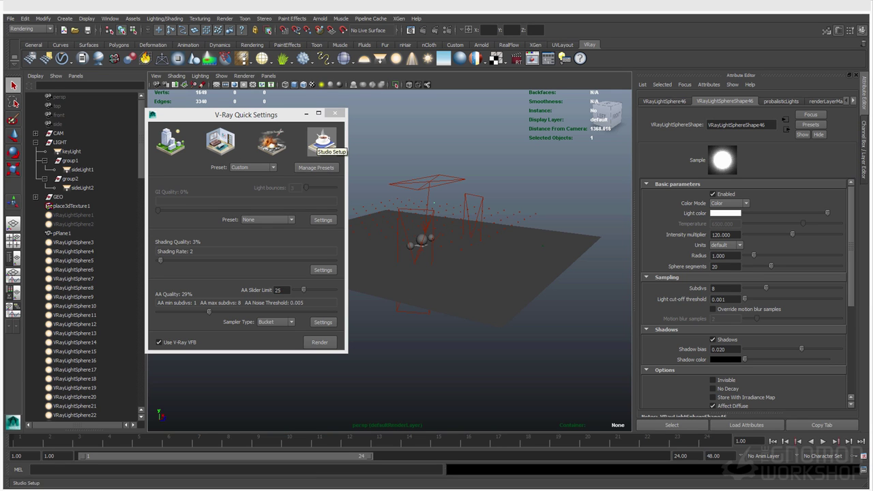
click(320, 141)
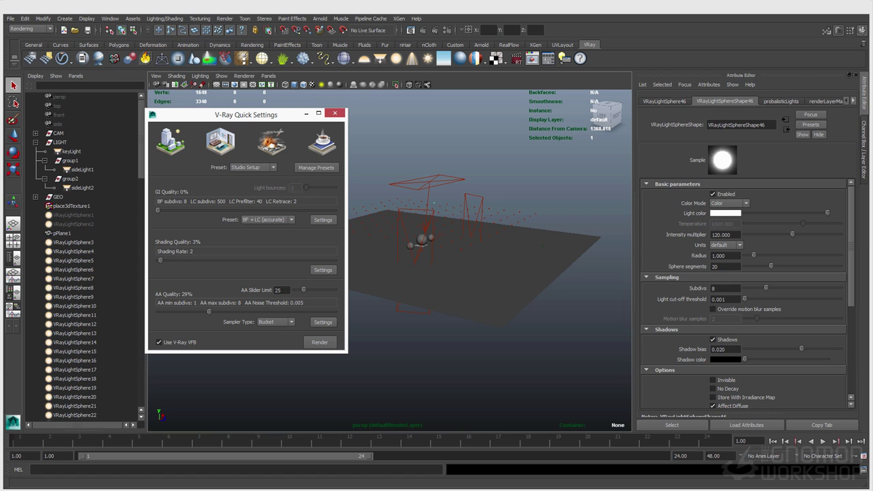
click(323, 219)
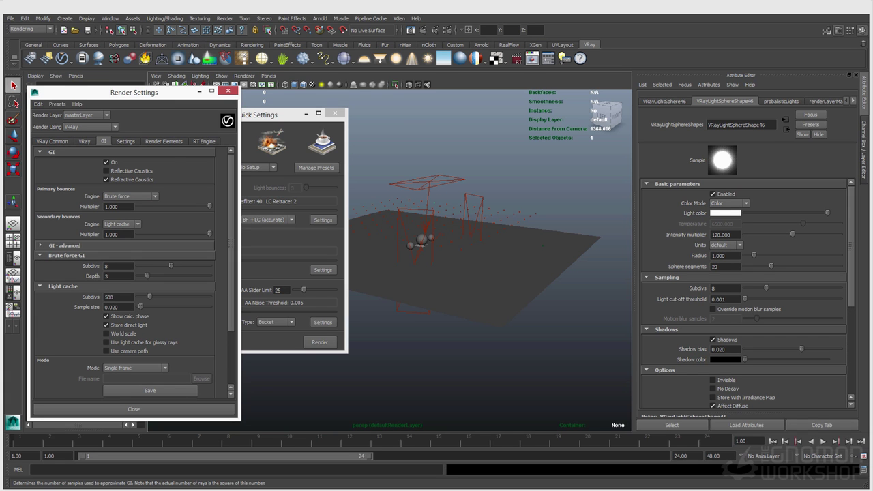
drag(280, 114, 346, 116)
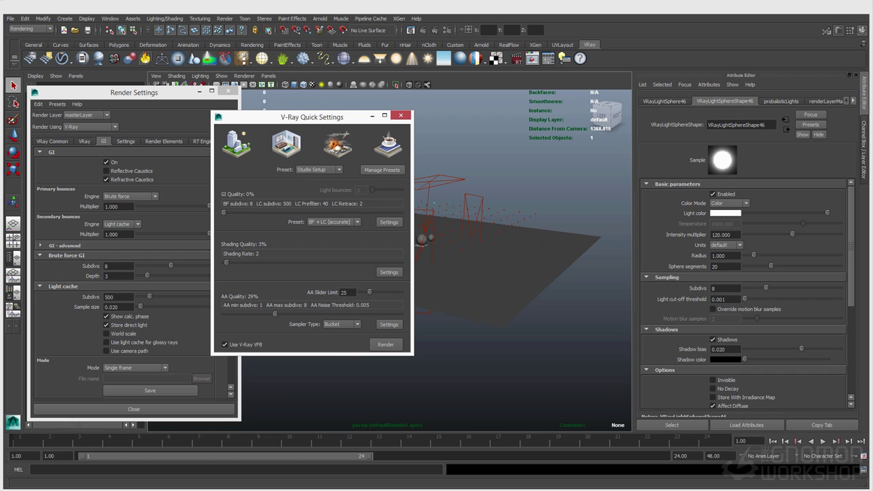
- Raise AA Quality to 100% in Quick Settings and examine the adaptive min and max subdivs in the render settings
drag(275, 314, 400, 314)
click(84, 141)
scroll(130, 272, down, 5)
scroll(129, 273, up, 1)
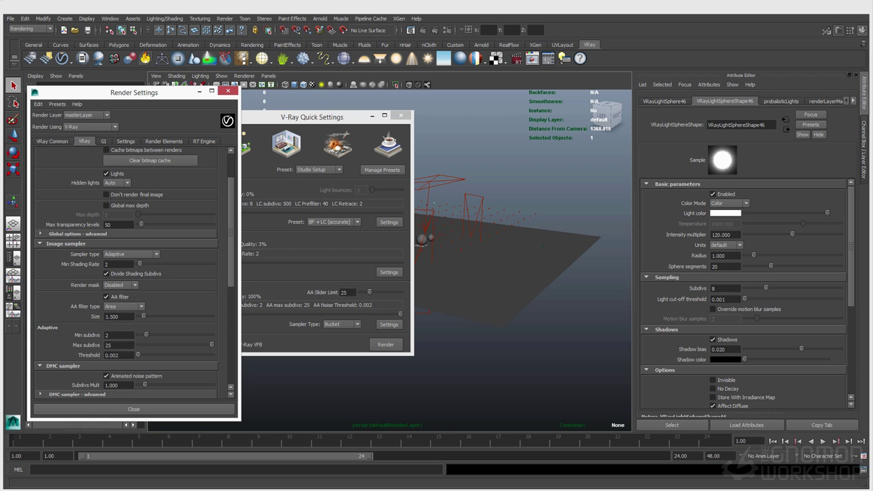
drag(314, 117, 345, 95)
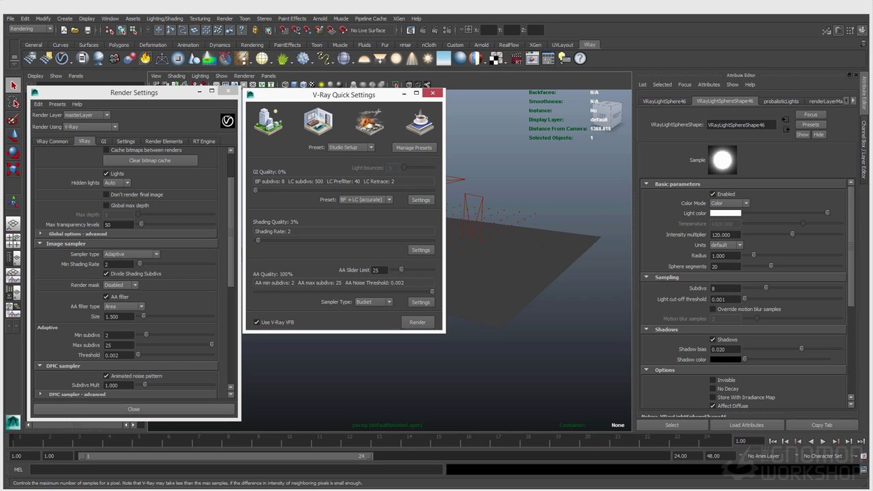
click(108, 335)
double_click(110, 345)
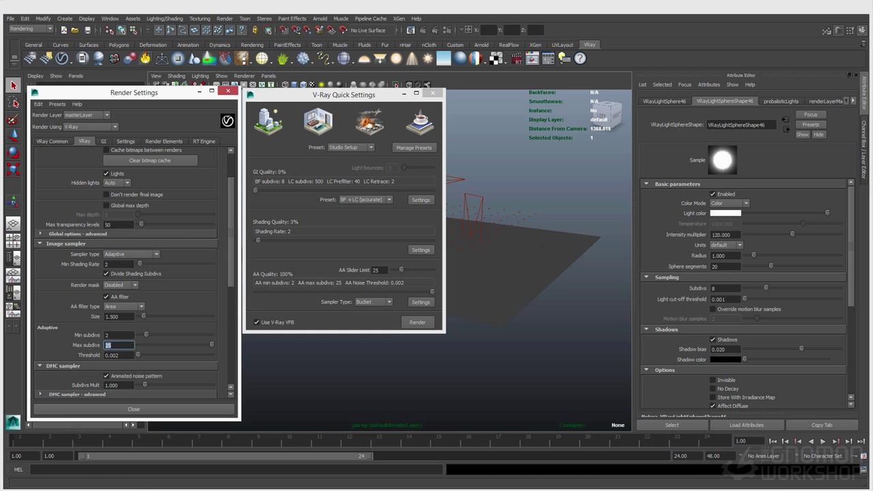
scroll(130, 300, down, 3)
scroll(130, 300, up, 3)
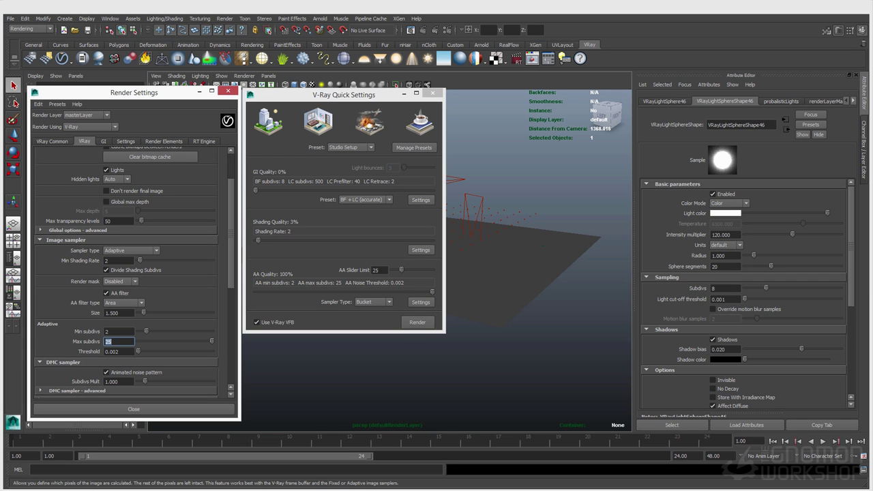
- Try different GI Quality levels in Quick Settings, ending at 18%, and compare the GI render settings
drag(256, 190, 283, 190)
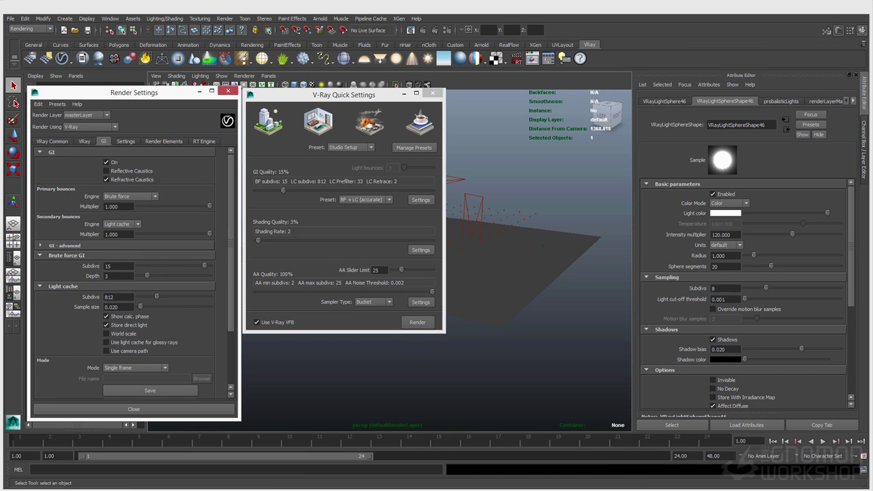
drag(283, 190, 432, 93)
drag(432, 190, 288, 190)
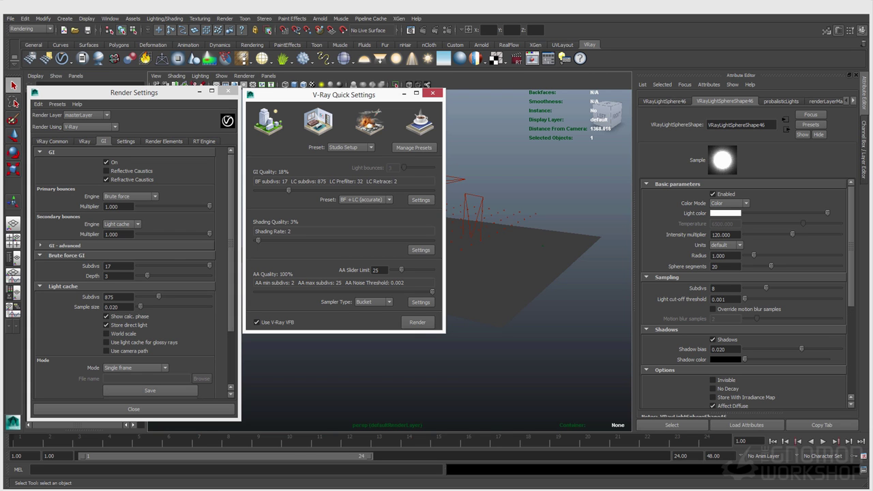
scroll(126, 273, down, 5)
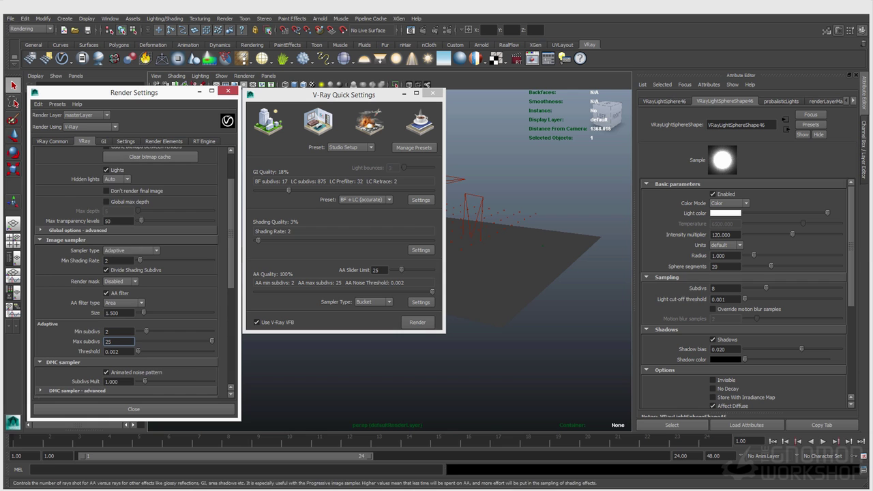
scroll(126, 273, up, 5)
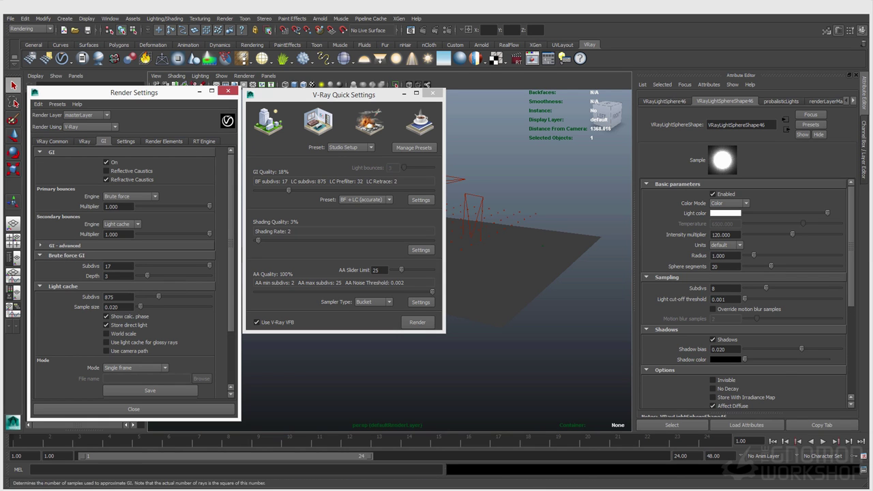
- Raise GI Quality to 100% and check the image sampler values and brute force subdivs in the render settings
drag(288, 190, 432, 191)
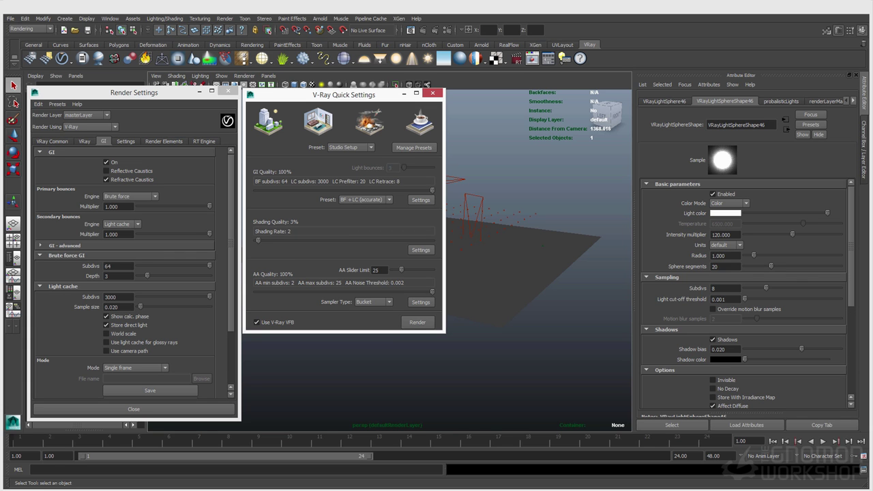
click(84, 141)
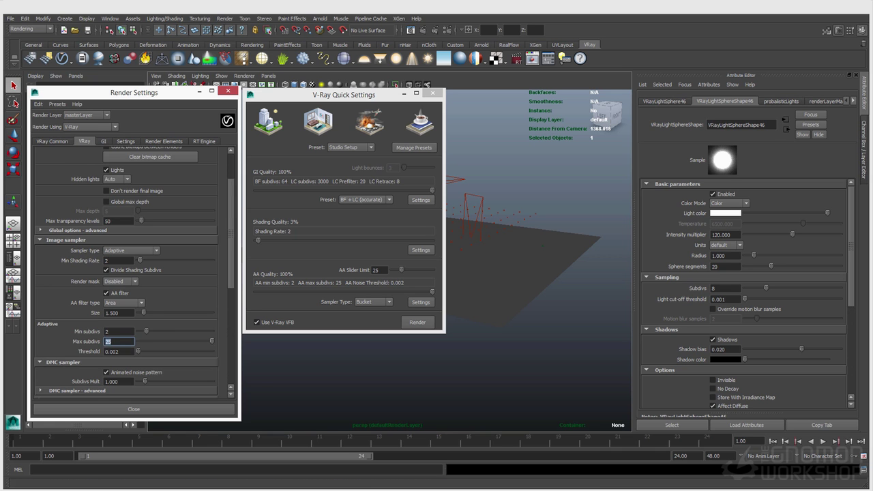
click(104, 142)
double_click(109, 266)
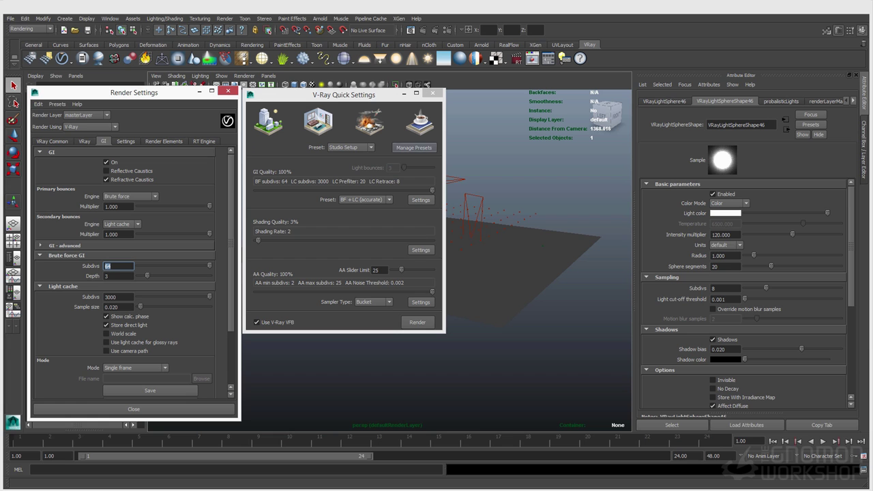
- Examine the Quick Settings options for saving, loading and deleting presets
click(414, 147)
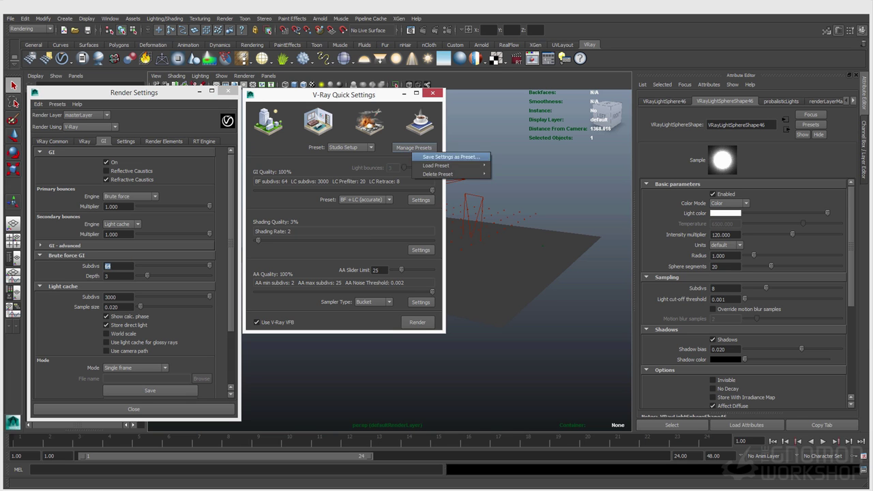
mouse_move(443, 173)
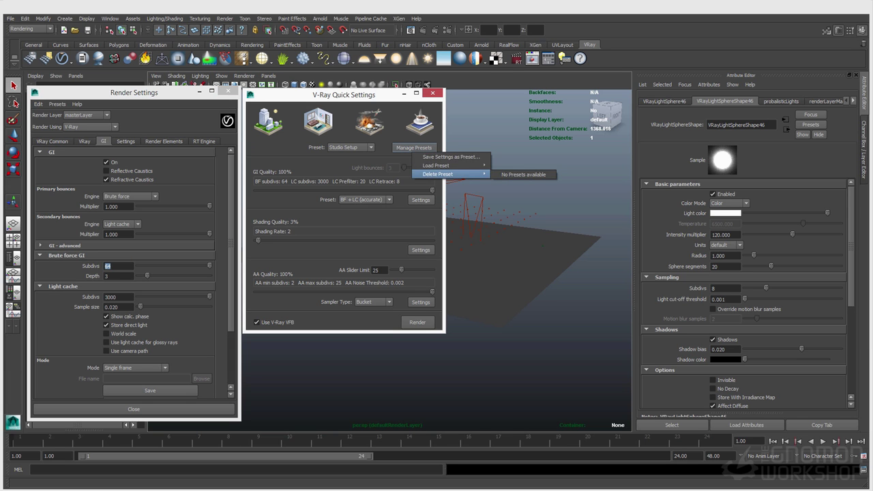
key(Escape)
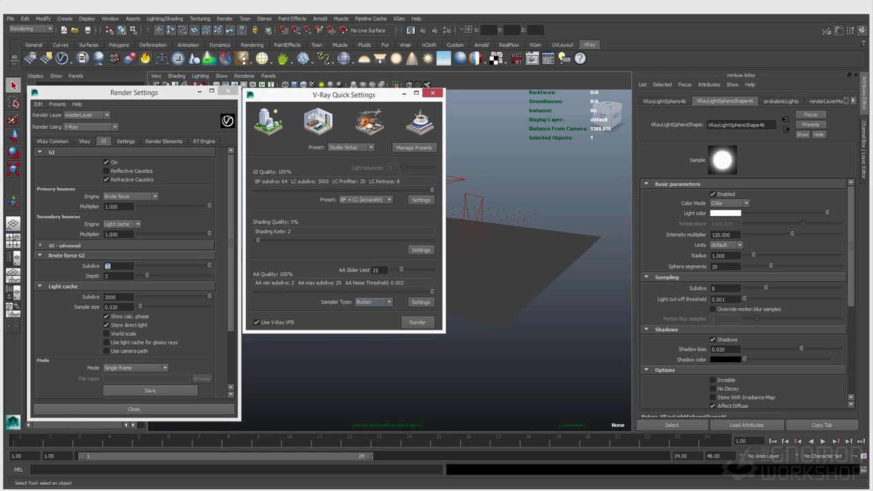
- Lower AA Quality to 29% and check the adaptive max subdivs and threshold in the image sampler settings
click(421, 302)
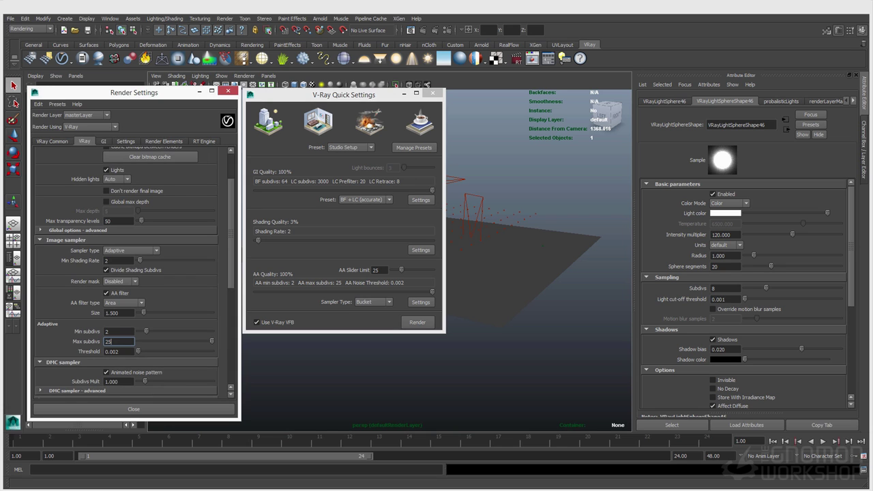
key(Tab)
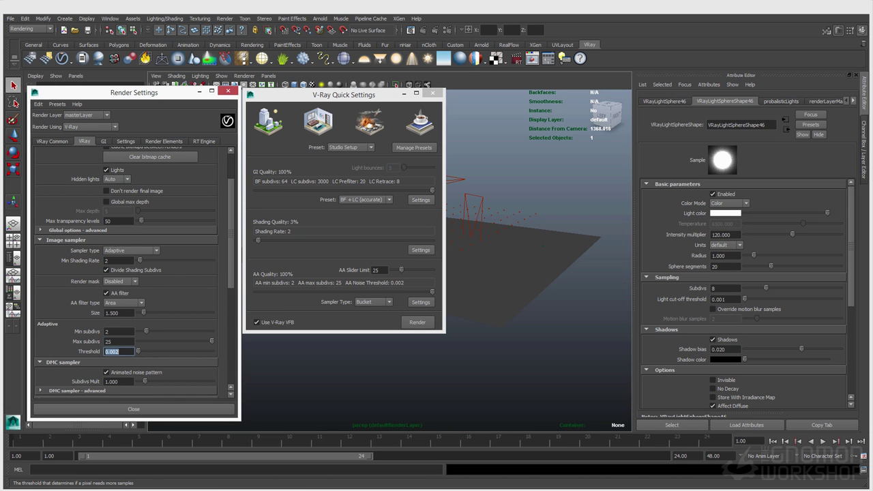
drag(432, 291, 306, 291)
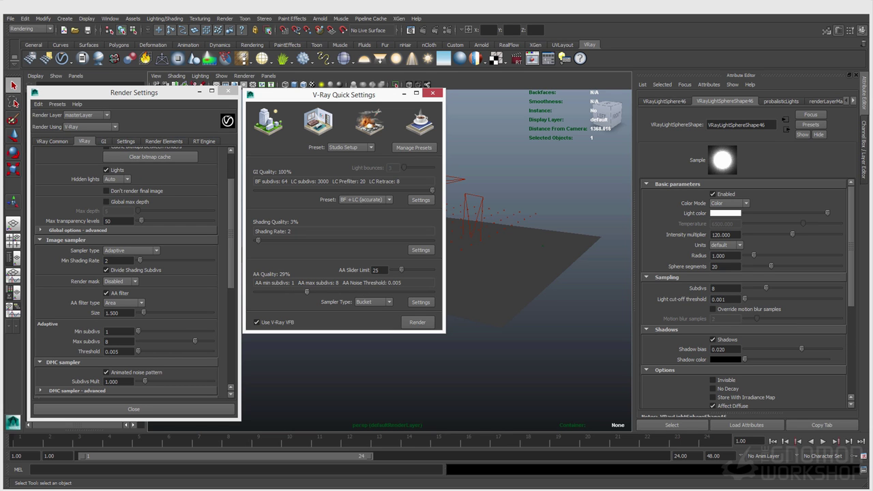
click(117, 342)
double_click(113, 352)
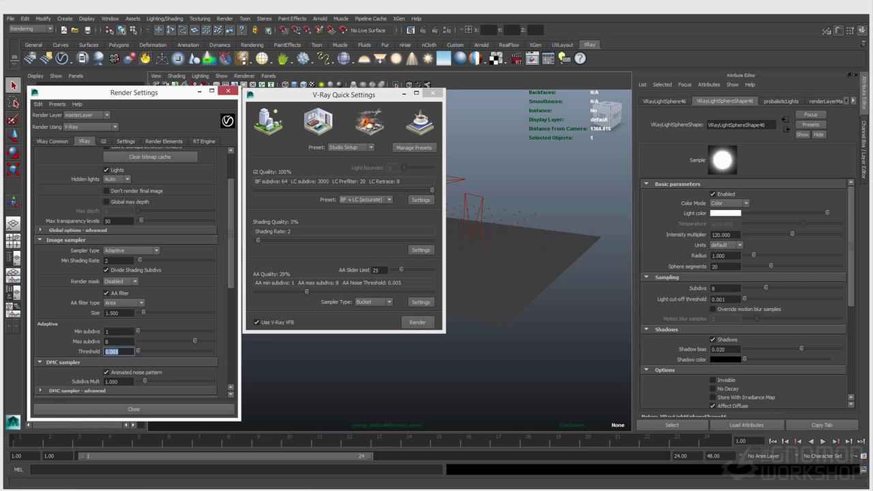
- Review the V-Ray image sampler and global options in the render settings, and close the Quick Settings window
click(281, 94)
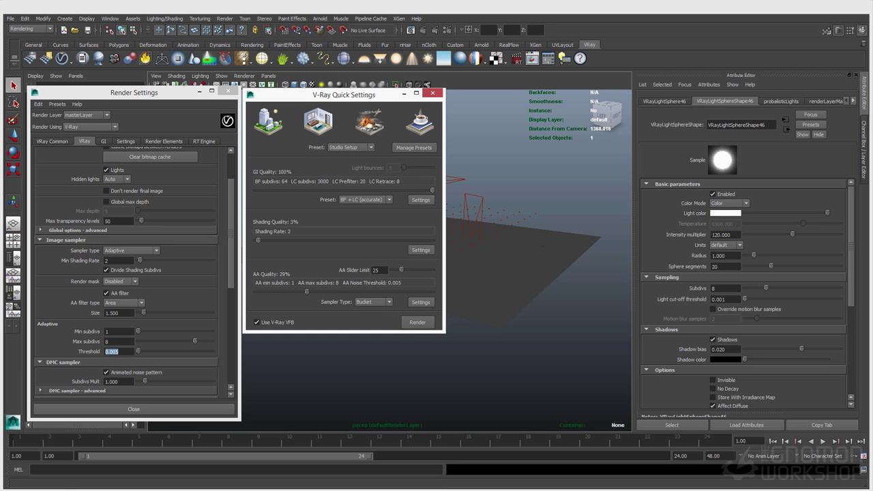
click(420, 302)
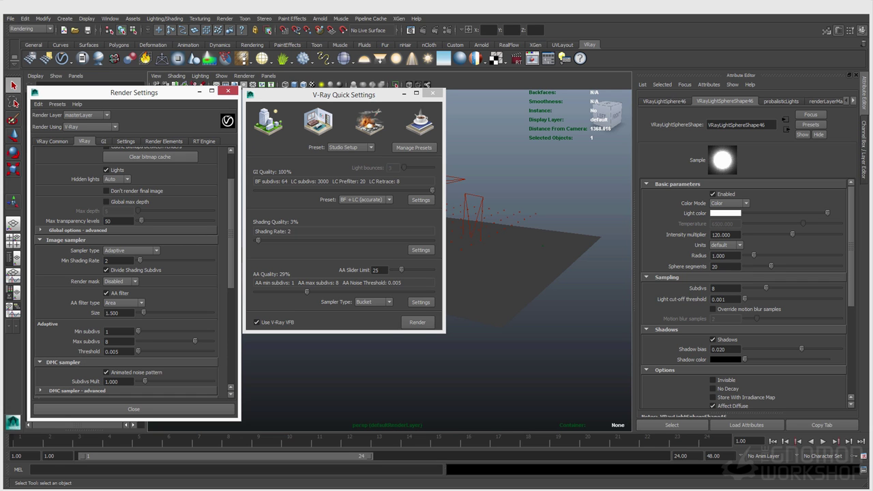
scroll(129, 341, up, 3)
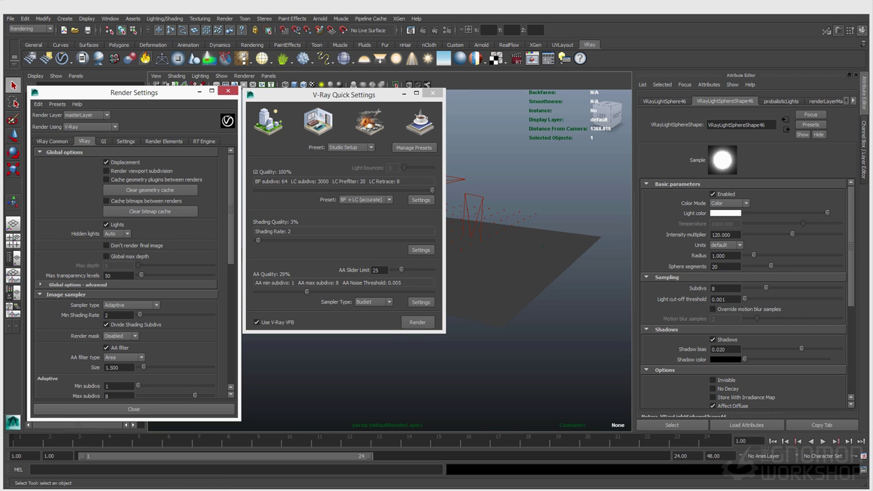
click(431, 93)
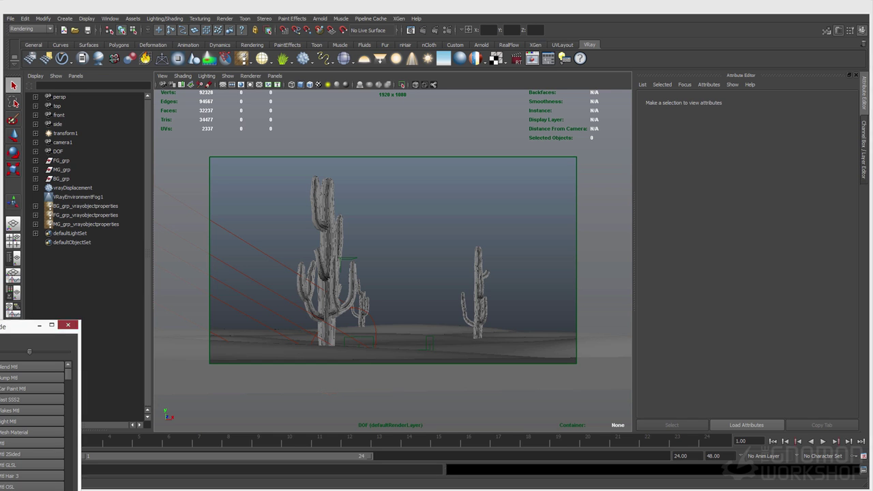
- Add a V-Ray Clipper to the cactus scene, raise it to the large cactus's upper half and scale it uniformly to about 45
click(68, 325)
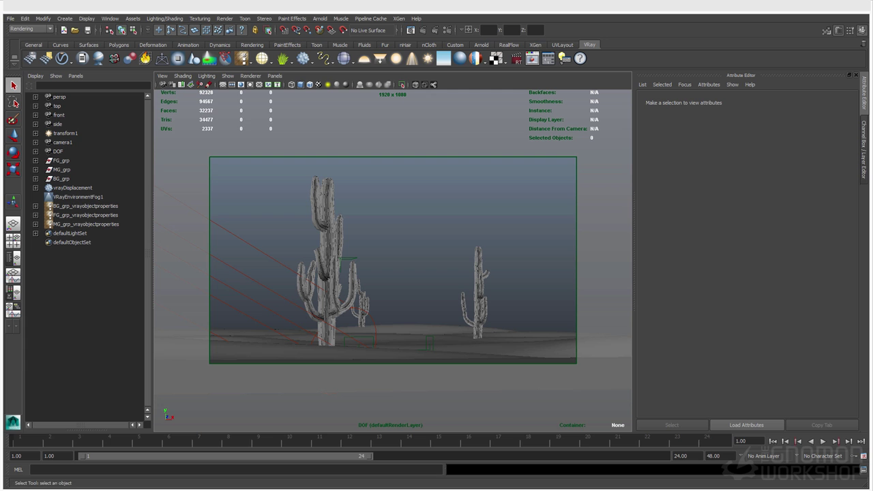
click(225, 58)
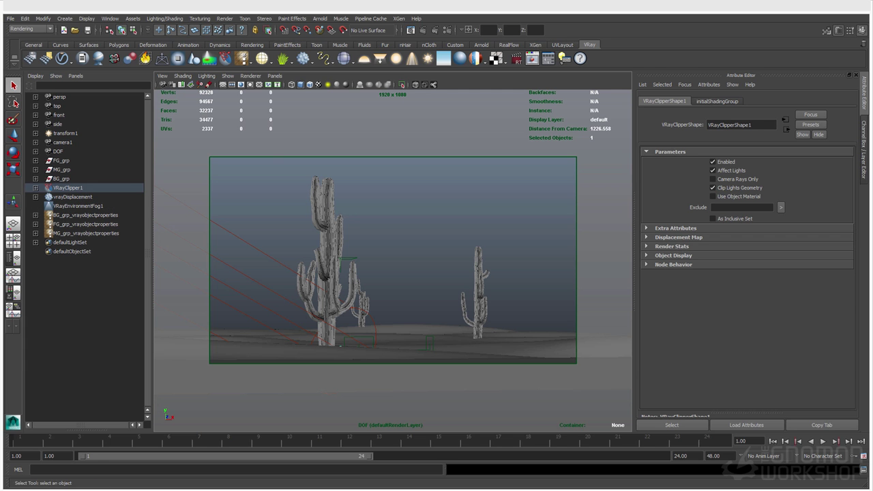
key(w)
drag(340, 319, 464, 225)
key(r)
drag(341, 225, 382, 225)
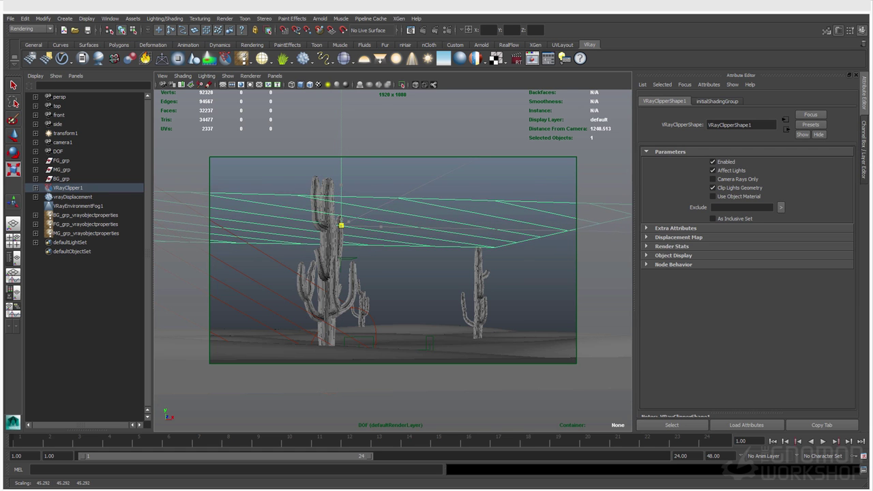
- Rotate the clipper plane so it slants steeply across the large cactus
key(e)
drag(345, 198, 371, 259)
key(w)
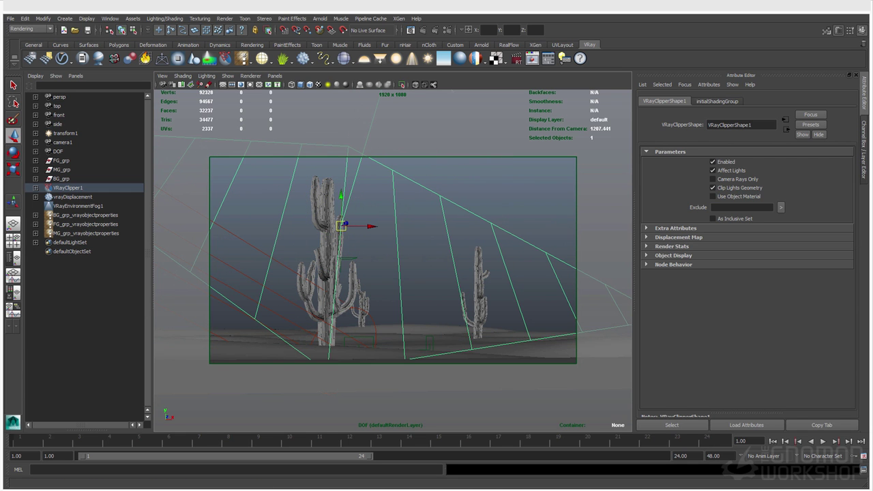
- Inspect the clipper's placement from the perspective view, and switch the viewport to camera1
click(274, 75)
mouse_move(293, 85)
click(356, 102)
alt+drag(382, 259, 415, 296)
key(e)
click(275, 76)
mouse_move(293, 88)
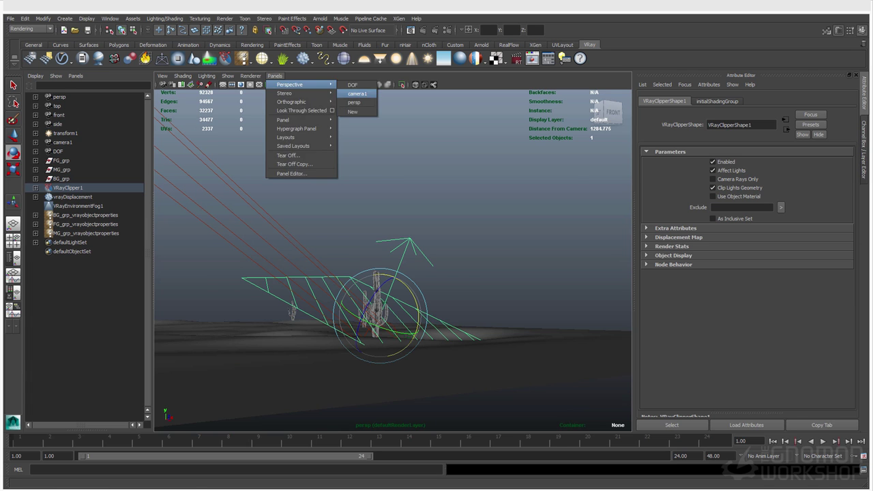
click(356, 93)
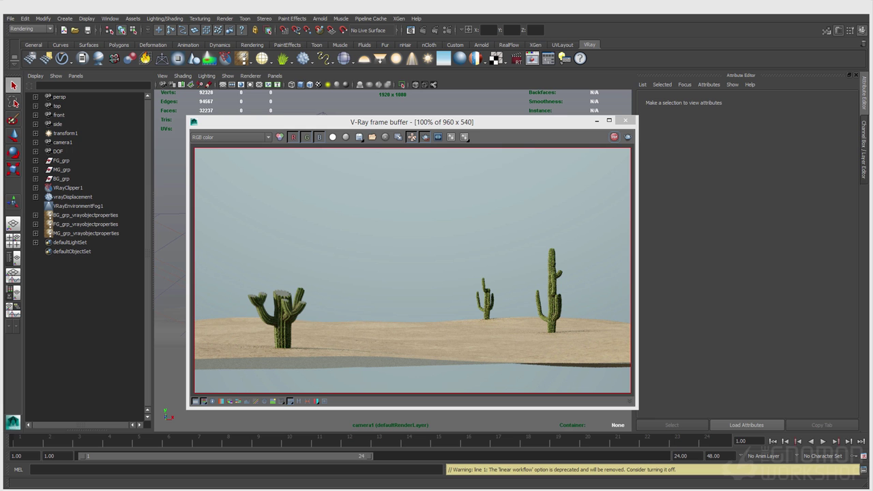
- Rotate the clipper plane to nearly horizontal and raise it to a height of about 118 cm
drag(382, 121, 596, 169)
click(341, 229)
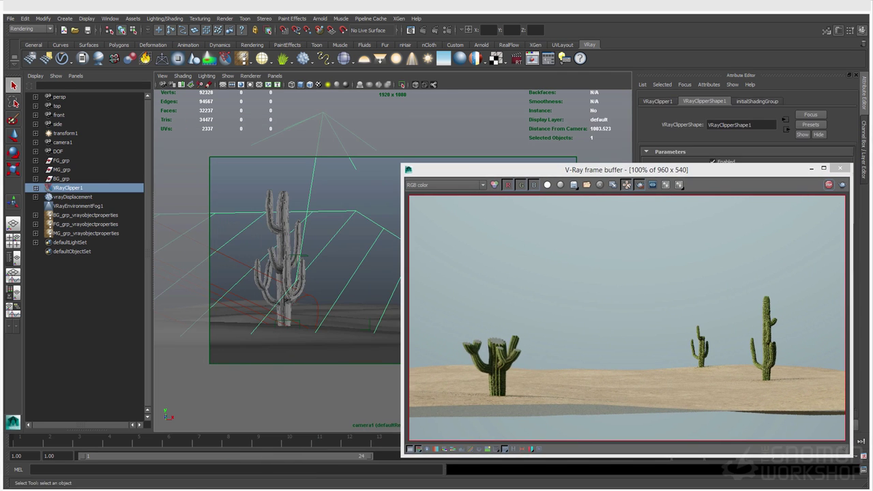
key(e)
mouse_move(316, 290)
mouse_down()
mouse_move(315, 262)
mouse_move(314, 275)
mouse_up()
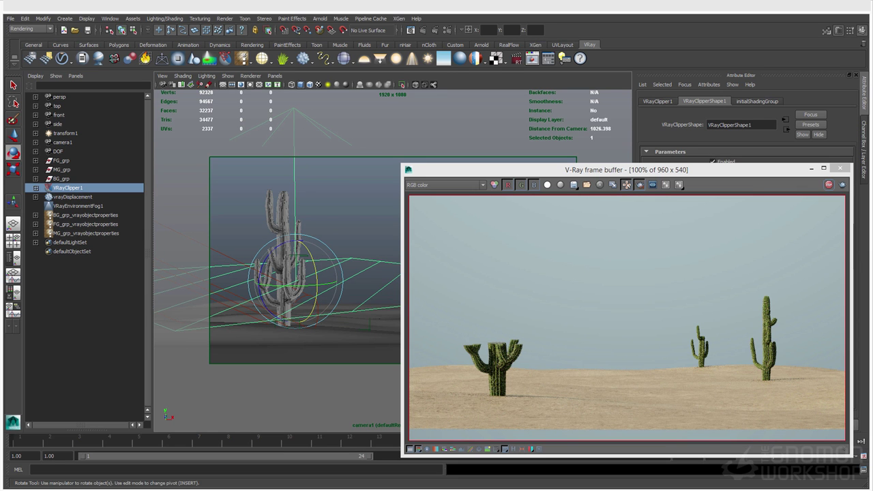
key(w)
drag(296, 253, 296, 213)
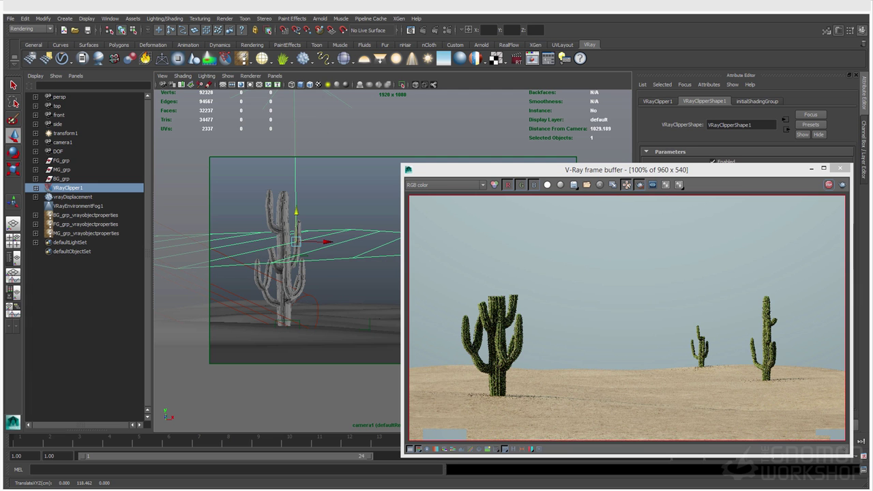
- Try tilting the clipper plane in different directions through the cacti, and level it again
key(e)
drag(300, 207, 282, 211)
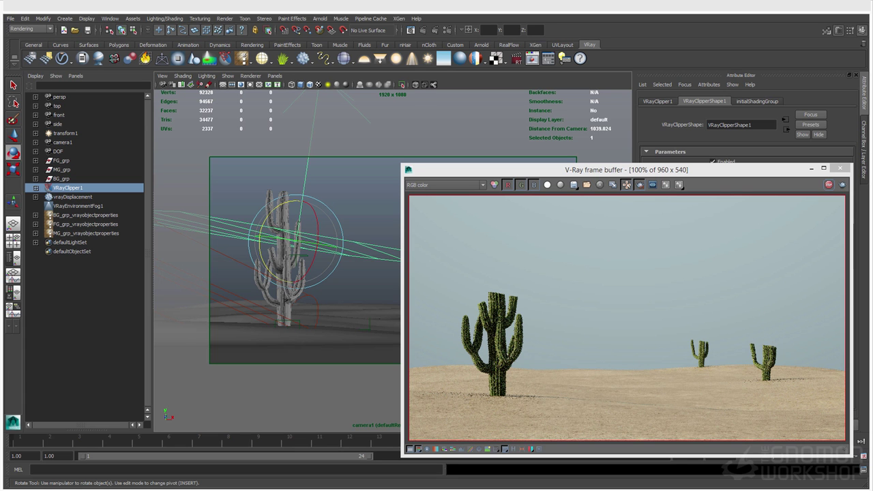
drag(317, 224, 317, 238)
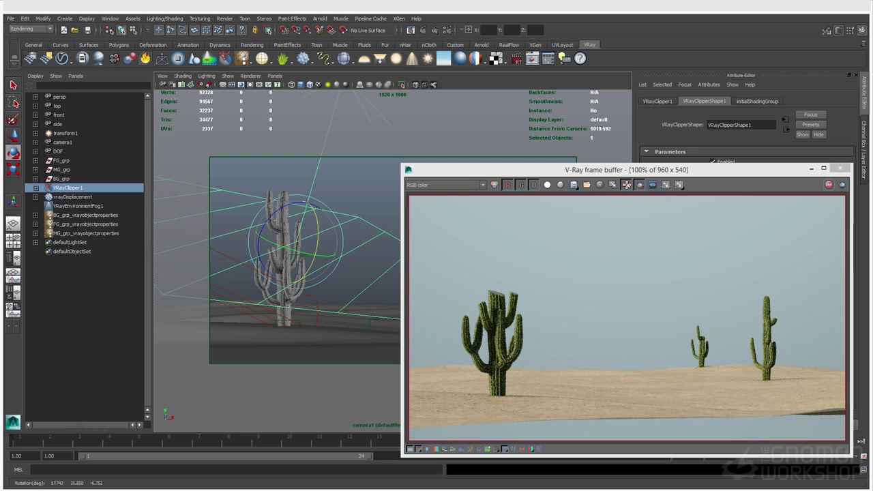
drag(317, 231, 253, 240)
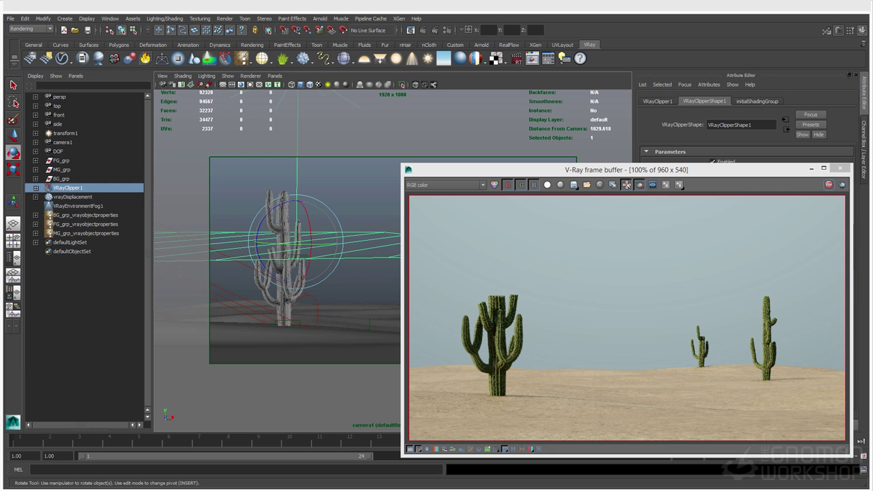
- Try the clipper's As Inclusive Set option and switch it off again
key(q)
drag(613, 169, 358, 152)
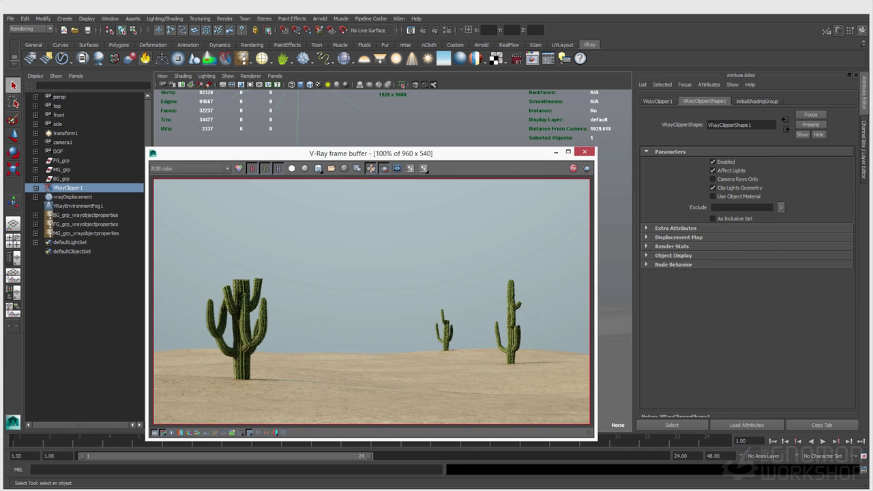
click(713, 218)
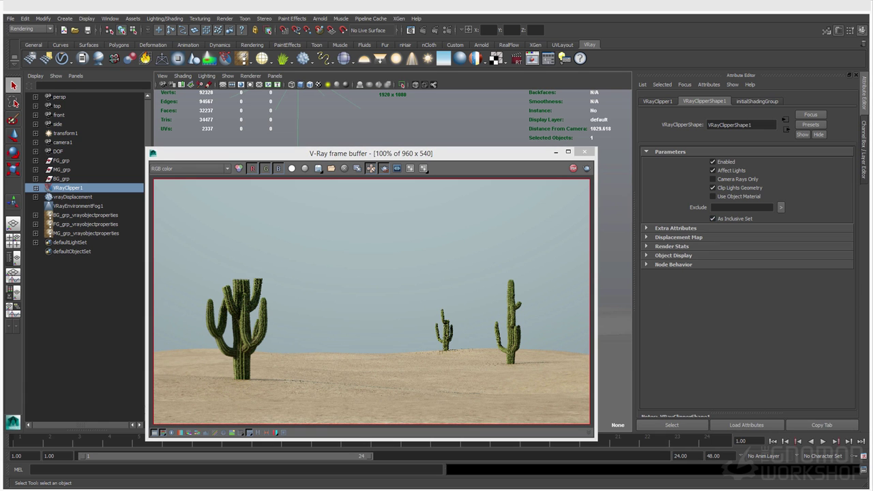
click(712, 218)
- Tilt the clipper plane towards the camera and raise it to a height of about 151 cm
drag(409, 153, 715, 160)
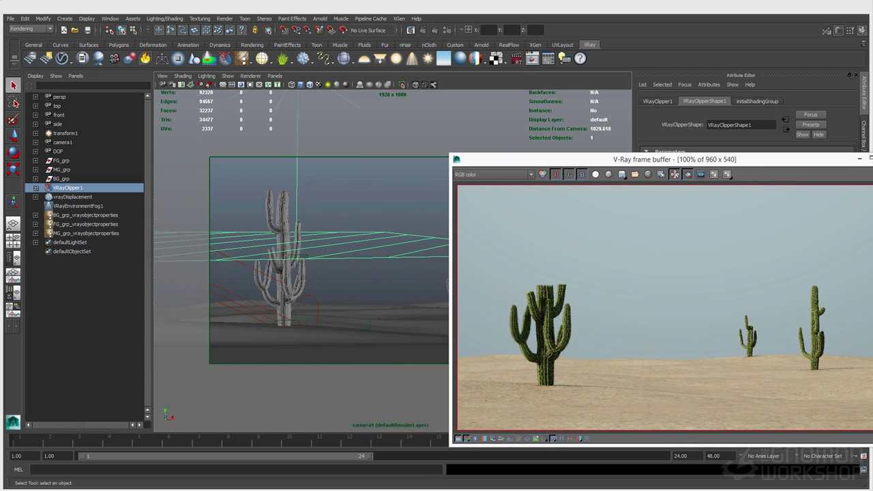
key(e)
drag(311, 240, 310, 265)
key(w)
drag(297, 213, 297, 187)
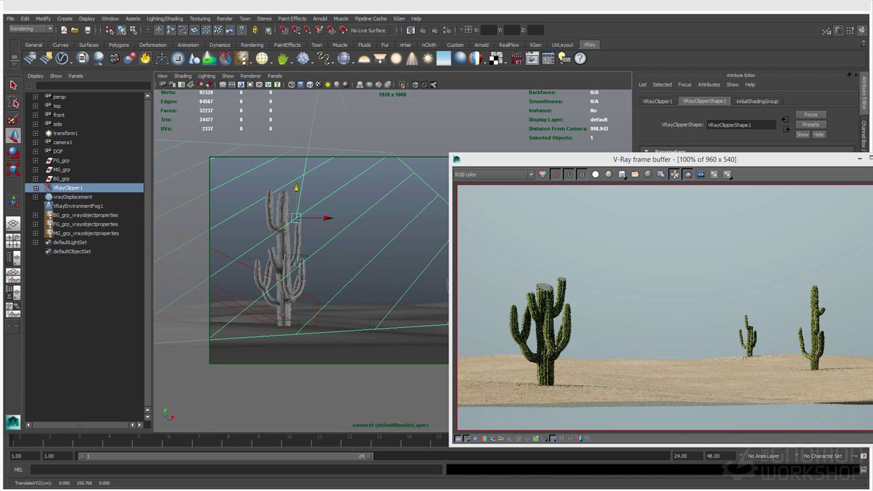
key(q)
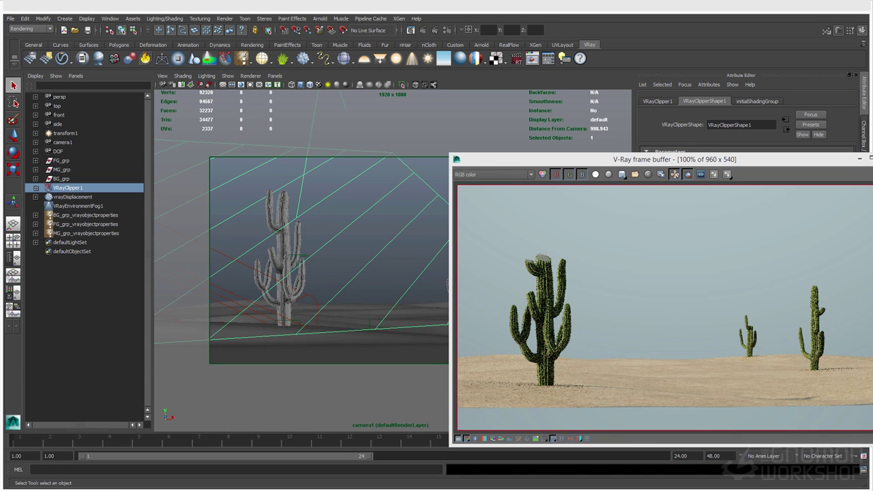
- Assign a new VRayMtl material to the clipper
right_click(434, 172)
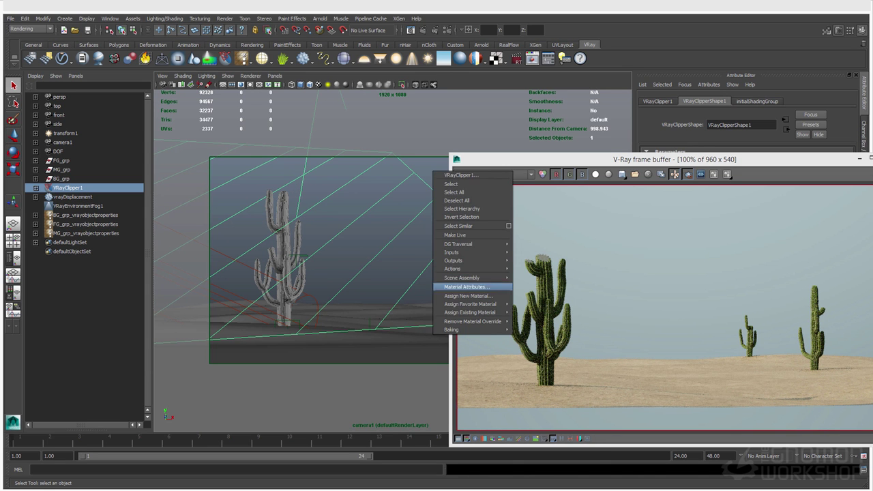
click(448, 282)
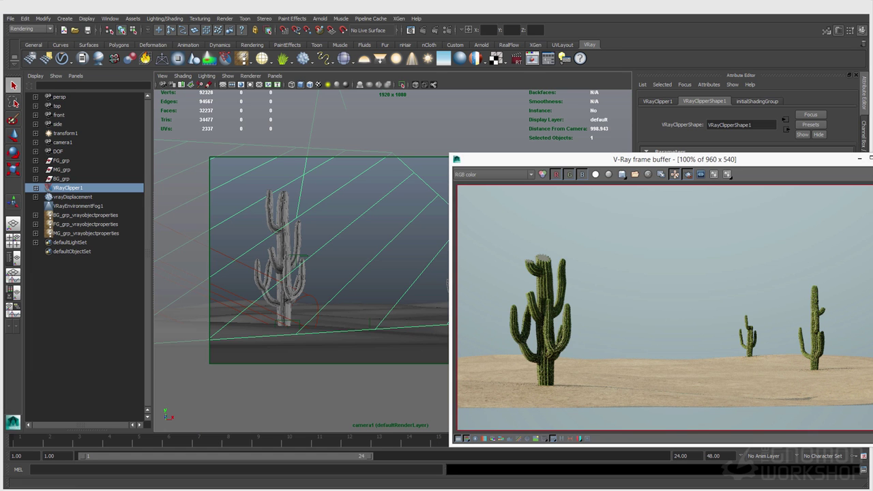
right_click(436, 171)
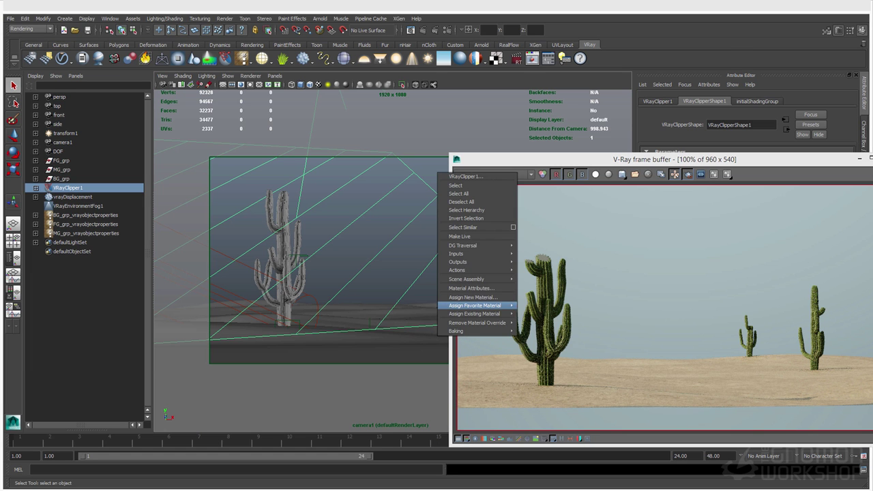
mouse_move(478, 304)
click(537, 371)
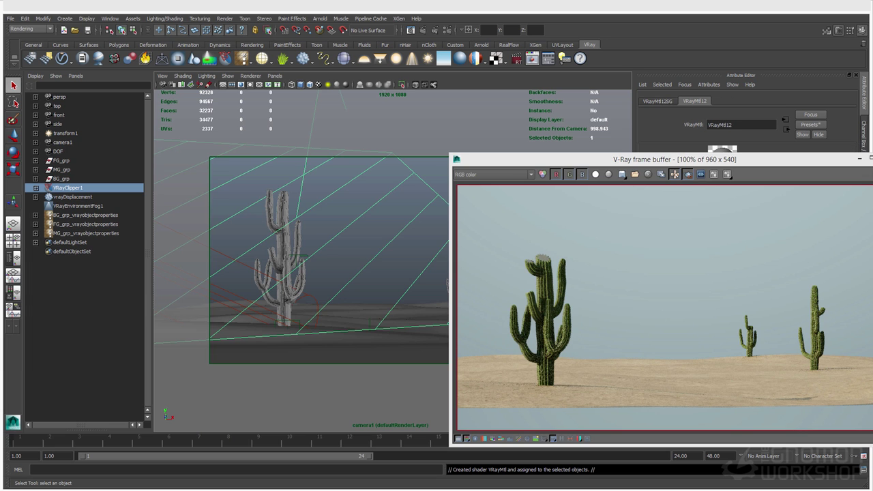
- Set the clipper material's diffuse color to bright green
drag(545, 159, 295, 158)
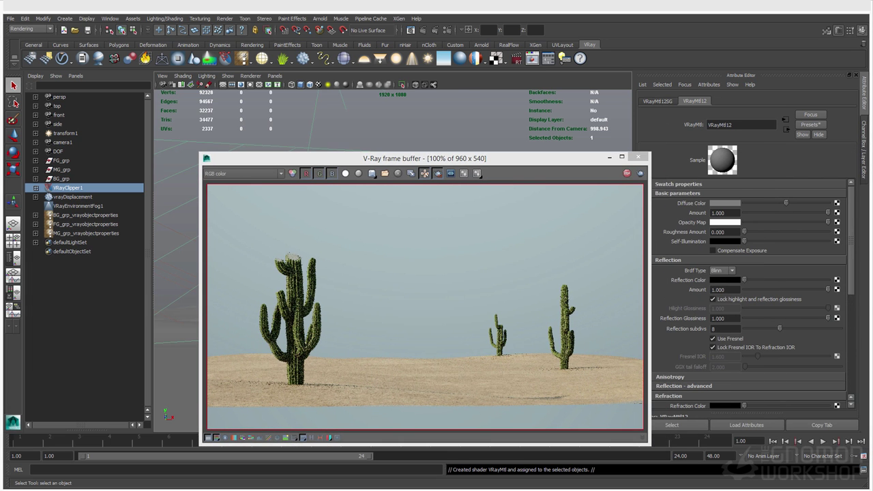
click(726, 204)
click(711, 180)
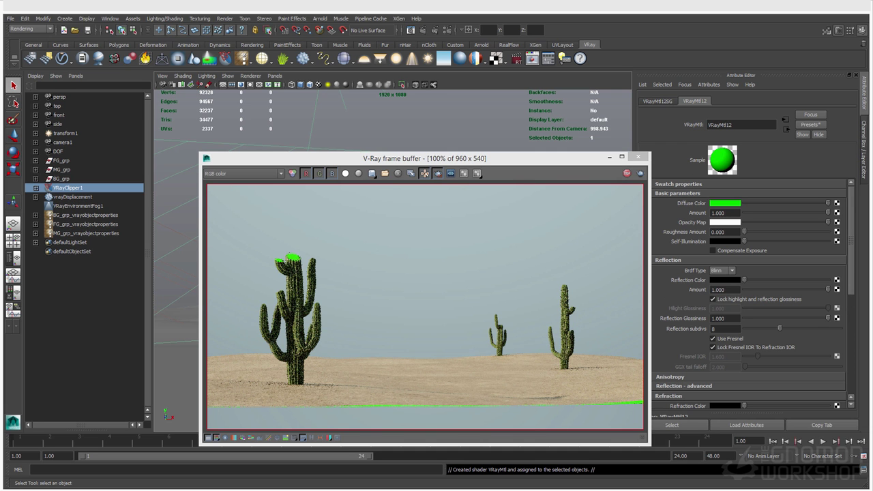
- Enable Use Object Material in the clipper's parameters
click(67, 188)
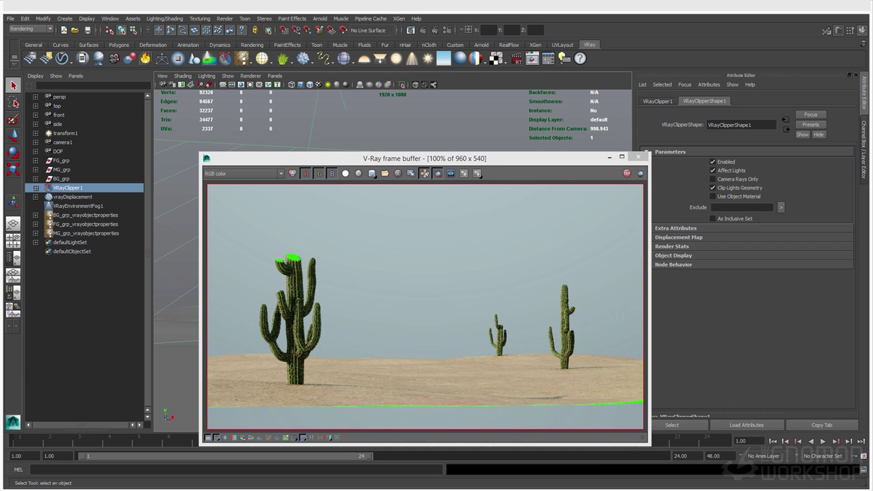
drag(307, 157, 241, 170)
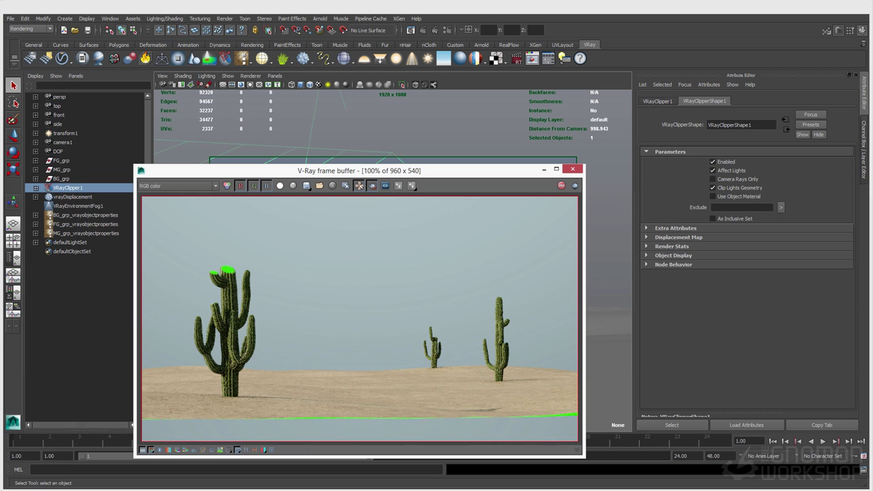
click(713, 196)
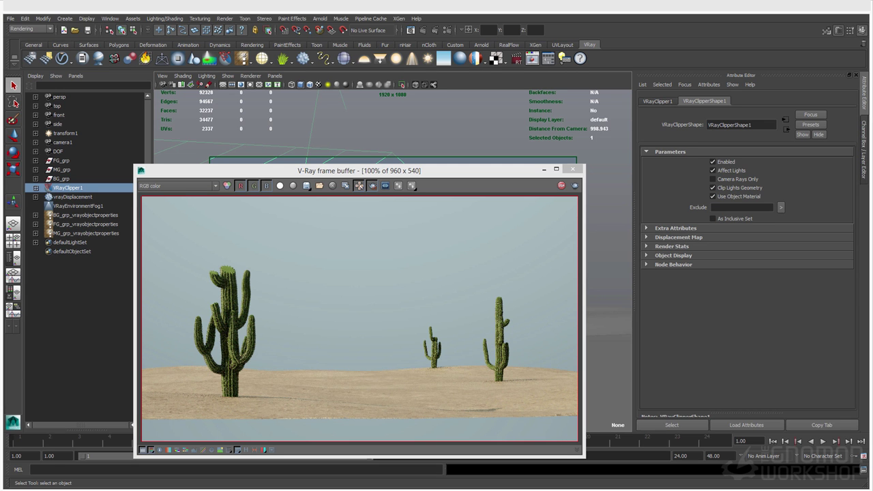
- Slide the clipper down and back up the large cactus, ending at a height of about 127 cm
drag(355, 170, 566, 170)
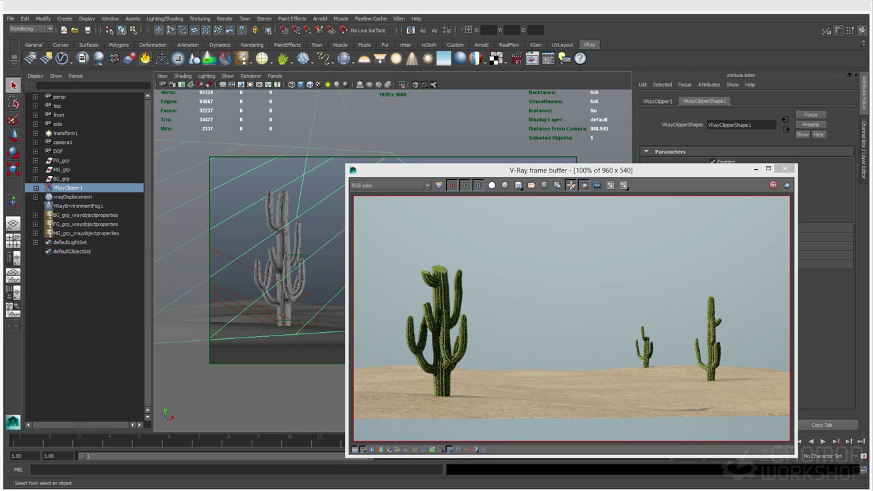
key(w)
drag(297, 191, 297, 220)
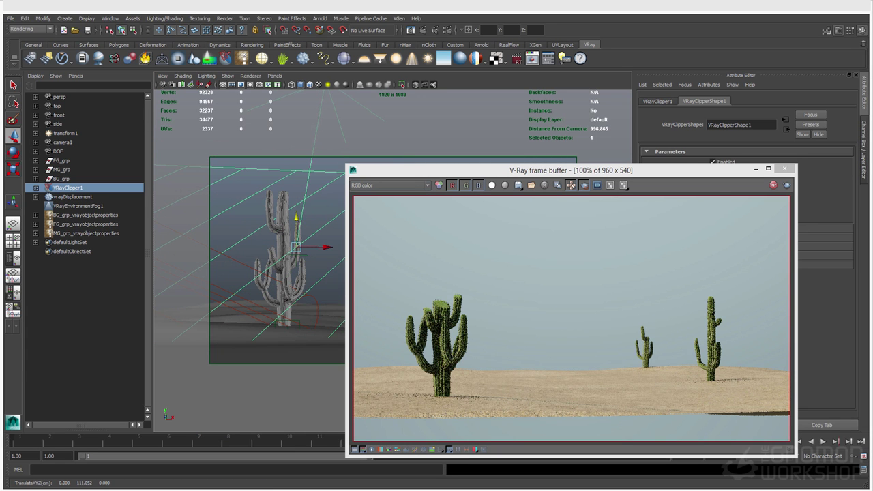
drag(296, 218, 296, 260)
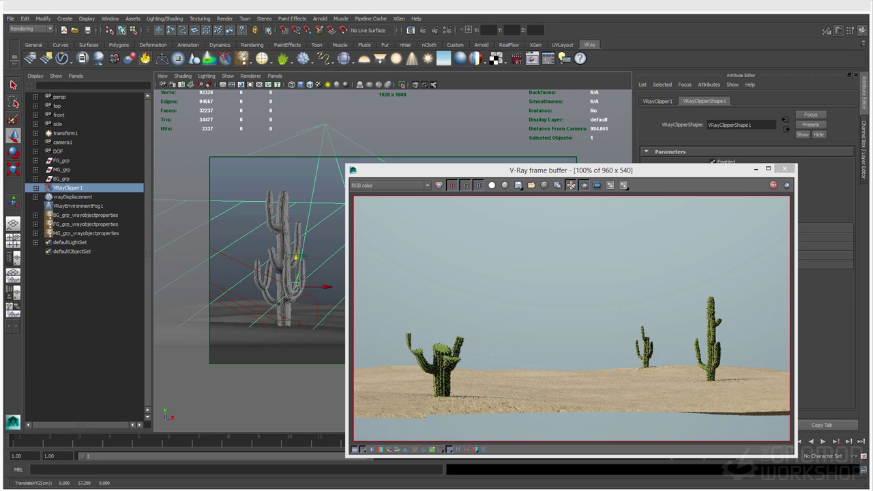
drag(296, 259, 296, 236)
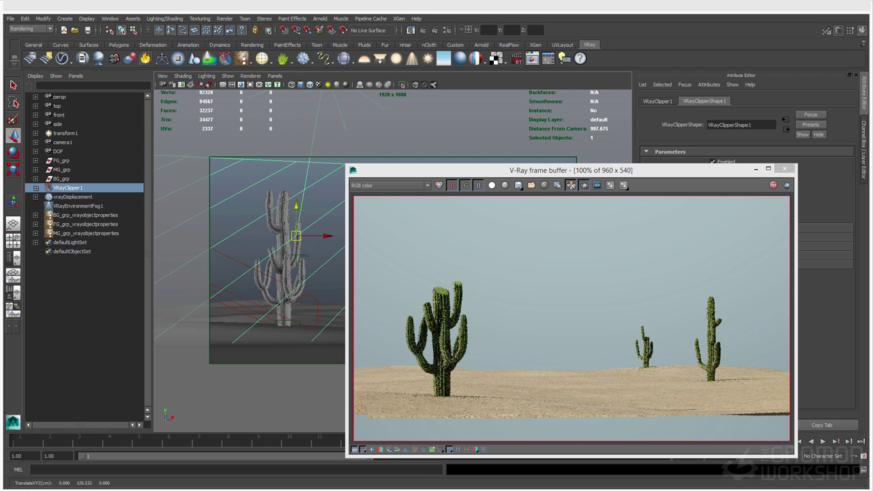
- Rotate the clipper back to level and lower it toward the base of the large cactus
key(e)
drag(310, 257, 296, 235)
key(w)
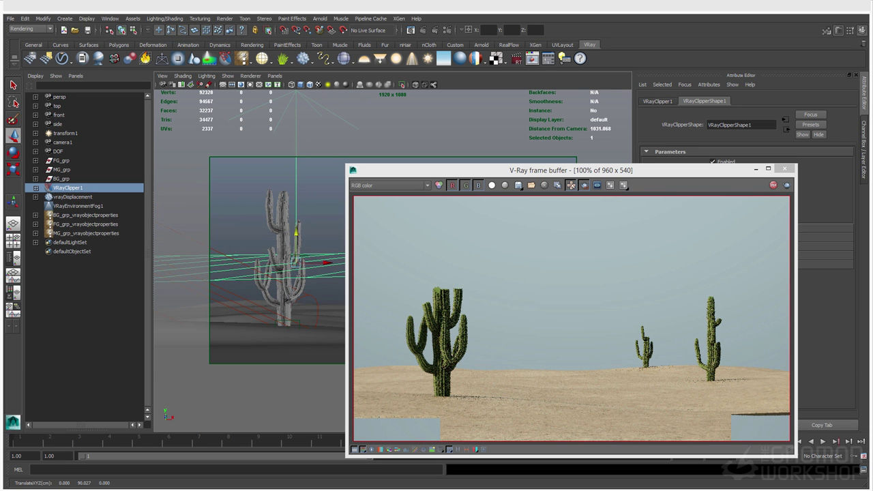
drag(296, 233, 296, 262)
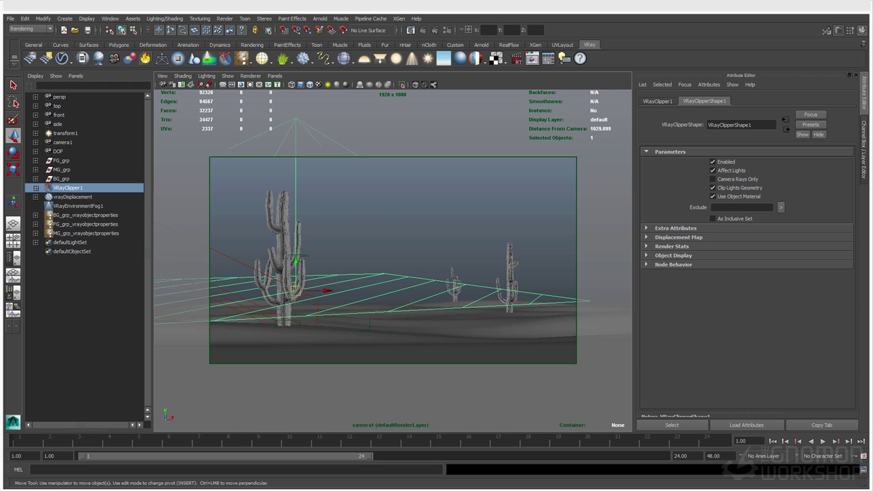
- Delete the clipper and save the scene as ch_vray3update_openVDB_v001.mb
key(Delete)
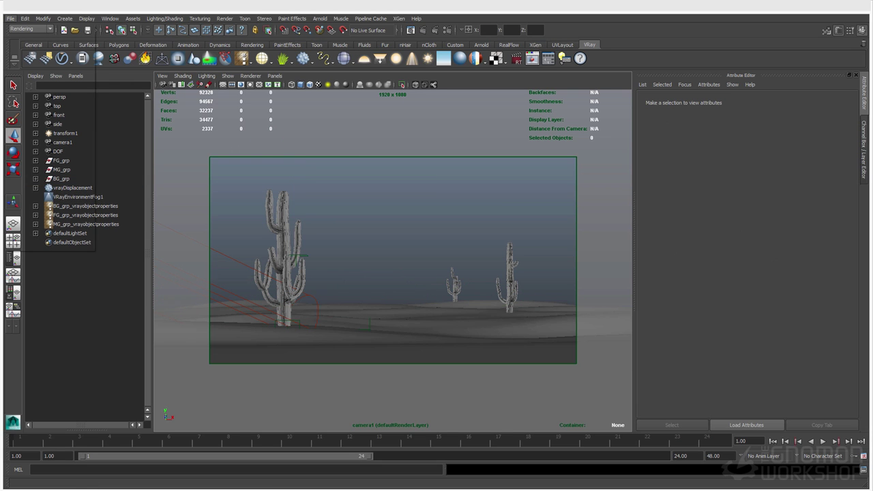
click(11, 18)
click(30, 55)
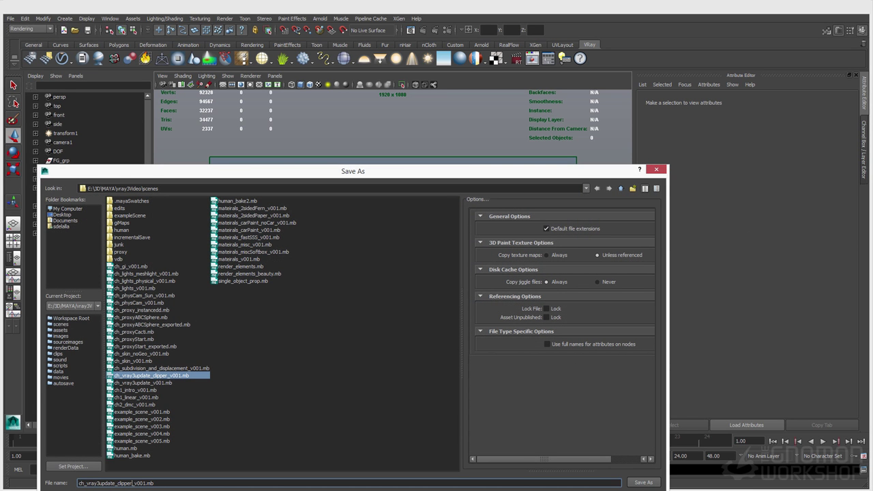
key(BackSpace)
key(BackSpace)
key(BackSpace)
key(BackSpace)
key(BackSpace)
key(BackSpace)
key(BackSpace)
text(openVDB)
key(Return)
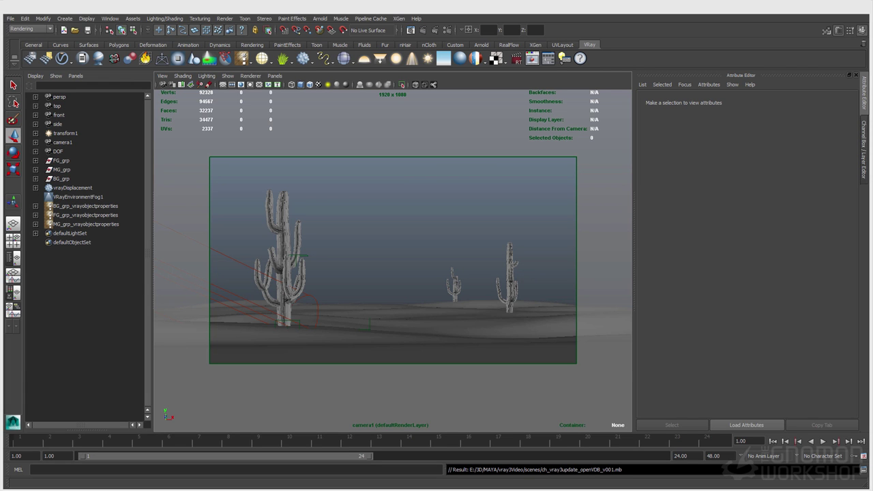
- Switch to the browser, look through the OpenVDB download page down to the sample models, and return to Maya
drag(0, 27, 740, 48)
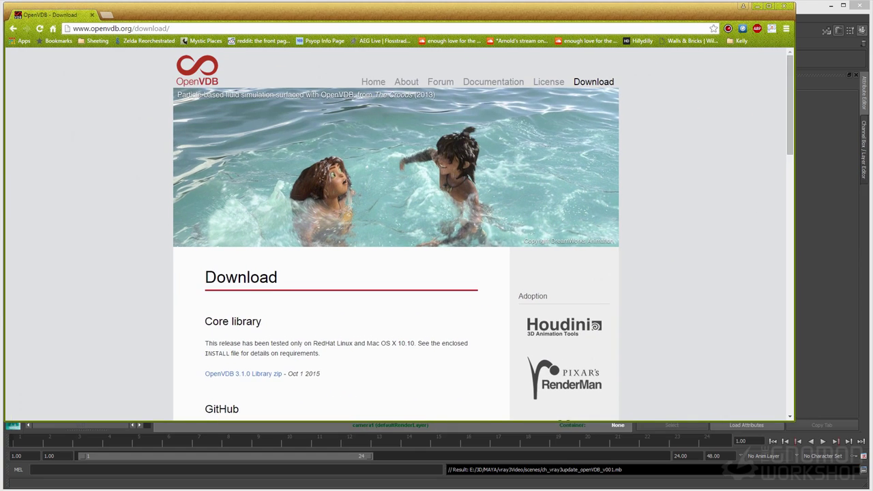
scroll(395, 232, down, 3)
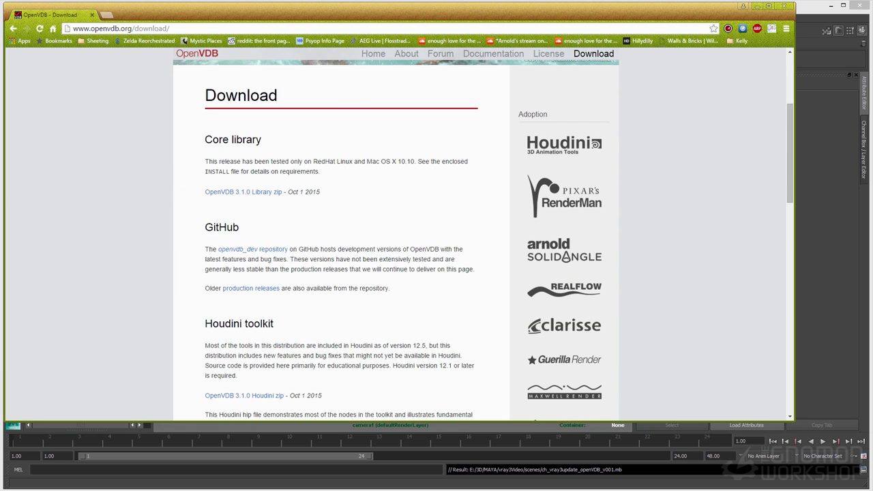
scroll(395, 232, down, 3)
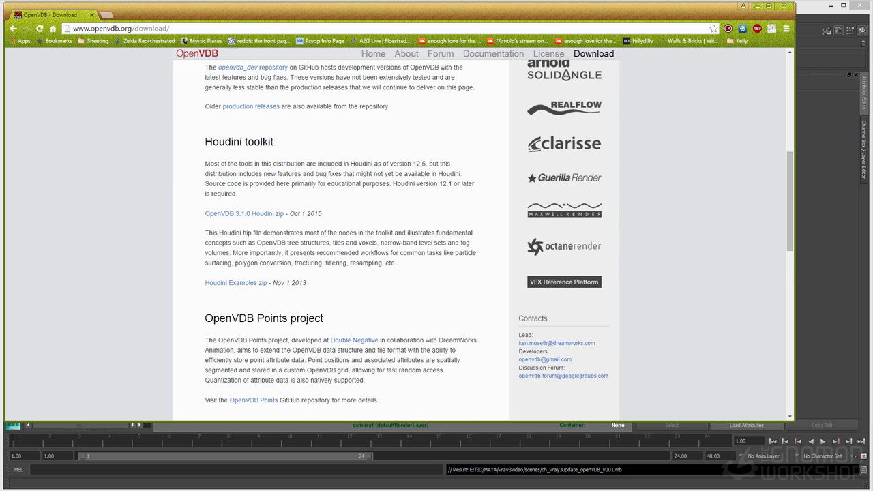
scroll(396, 232, down, 2)
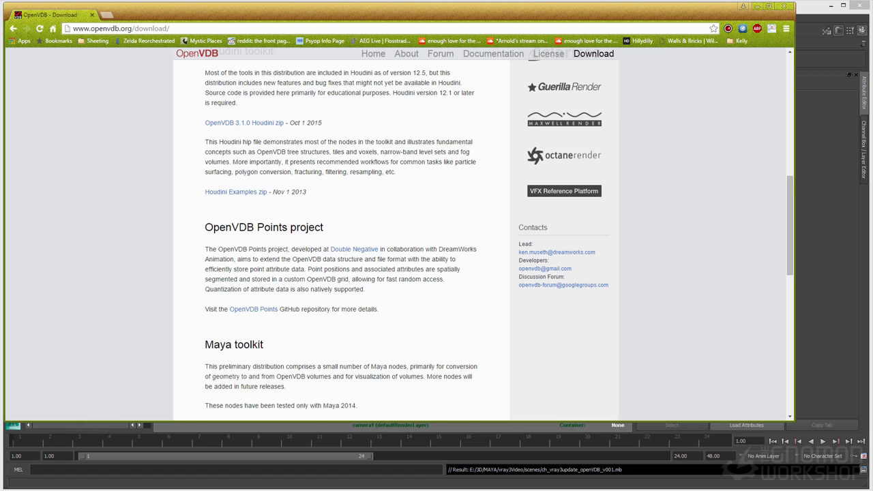
scroll(396, 232, down, 4)
scroll(395, 232, down, 5)
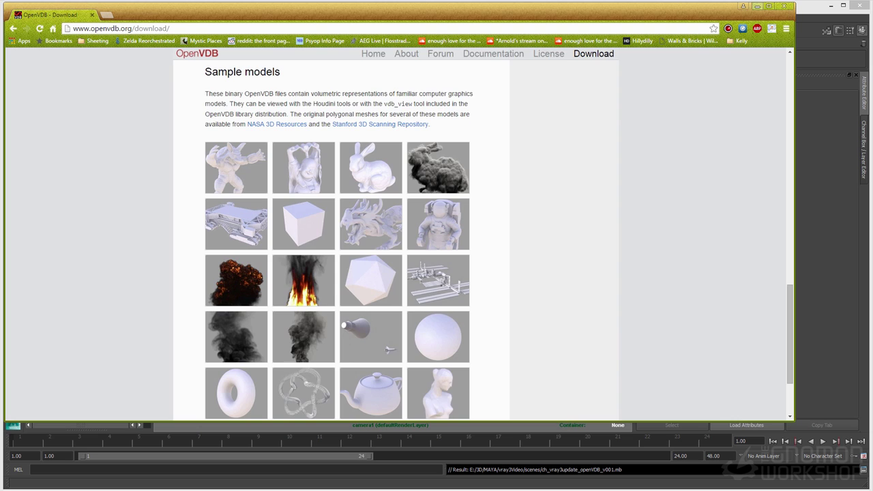
click(756, 6)
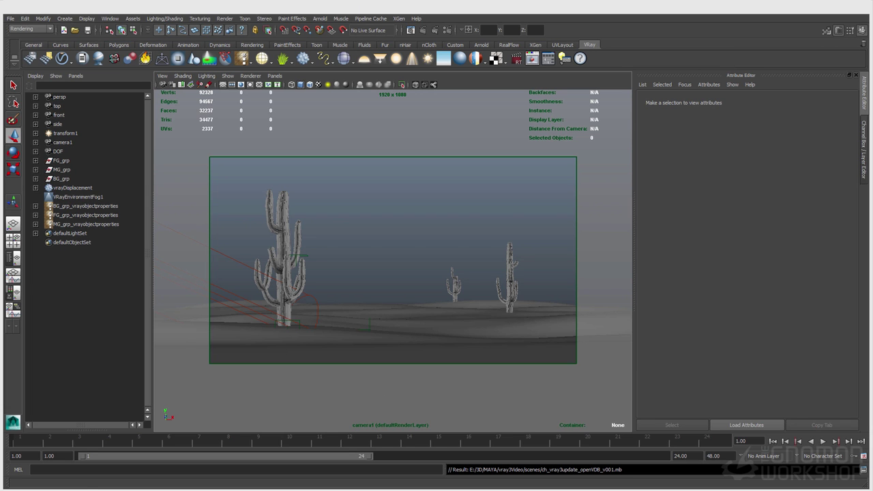
- Create a V-Ray volume grid and load smoke2.vdb from the vdb folder as its input cache file
click(145, 58)
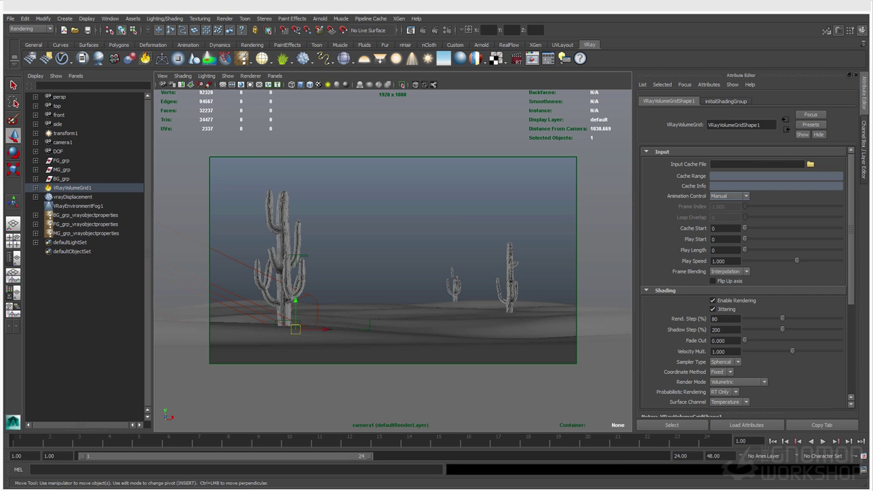
click(810, 164)
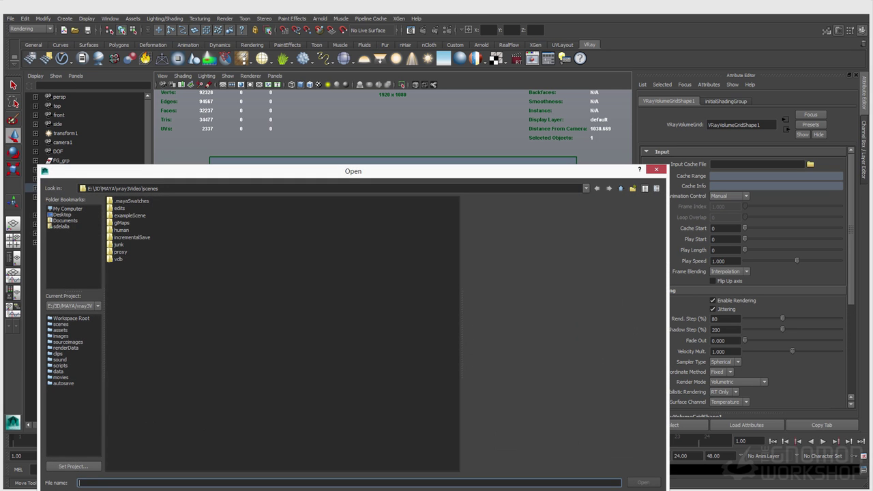
double_click(118, 259)
click(127, 222)
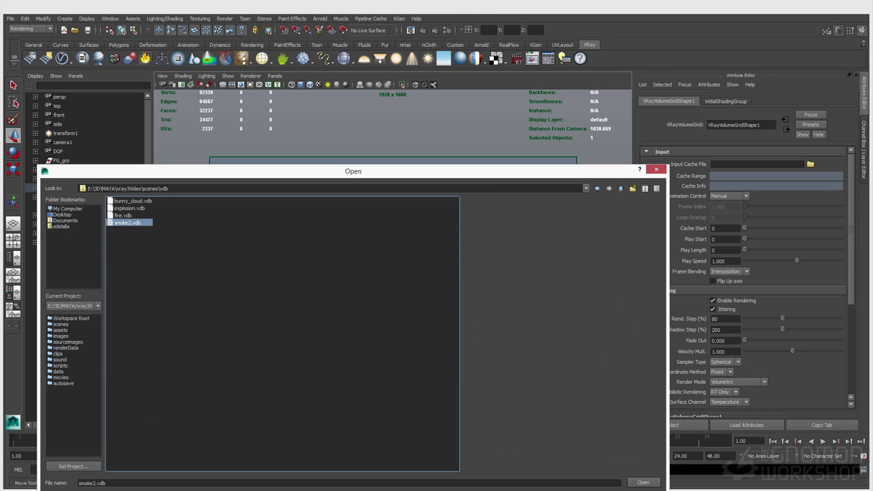
click(643, 482)
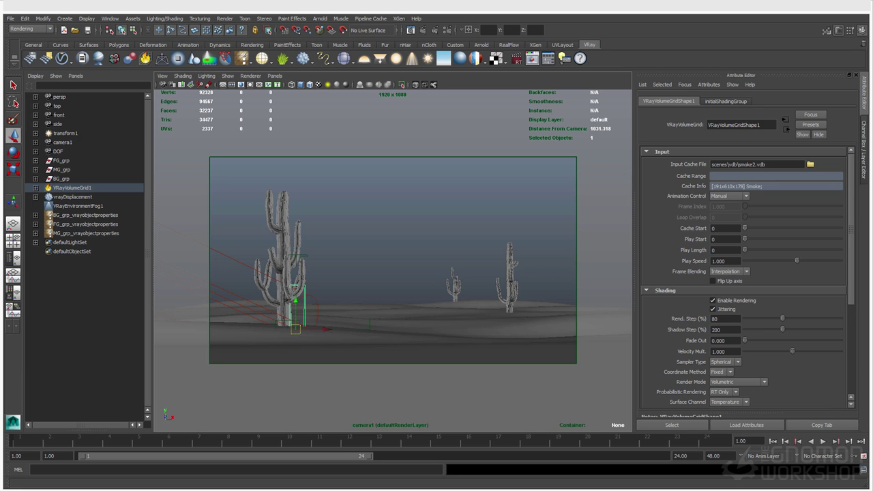
- Move the volume grid onto the open sand between the cacti and set a full-height render region around the smoke
drag(295, 329, 394, 277)
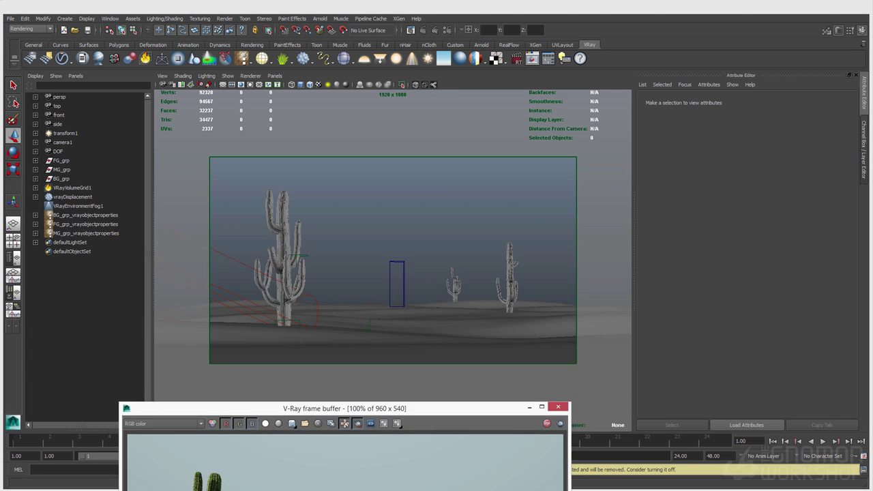
scroll(348, 389, up, 1)
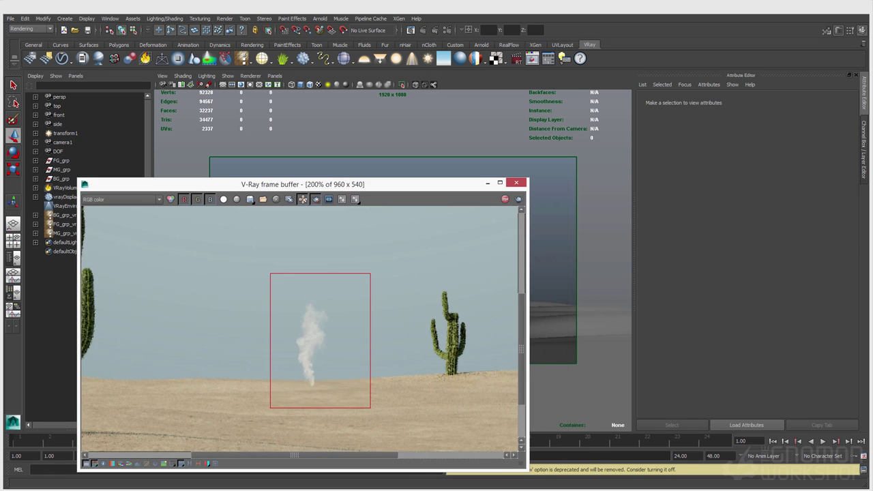
scroll(324, 327, down, 3)
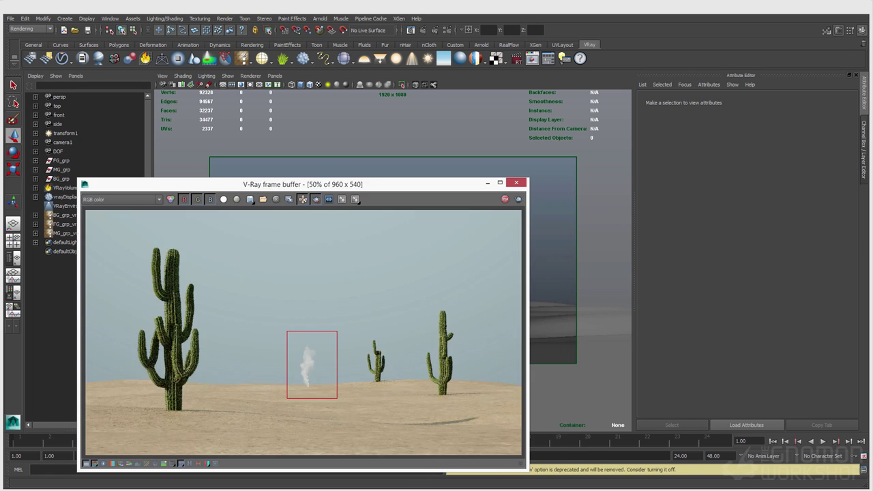
scroll(306, 336, up, 3)
scroll(304, 333, down, 1)
drag(239, 210, 364, 454)
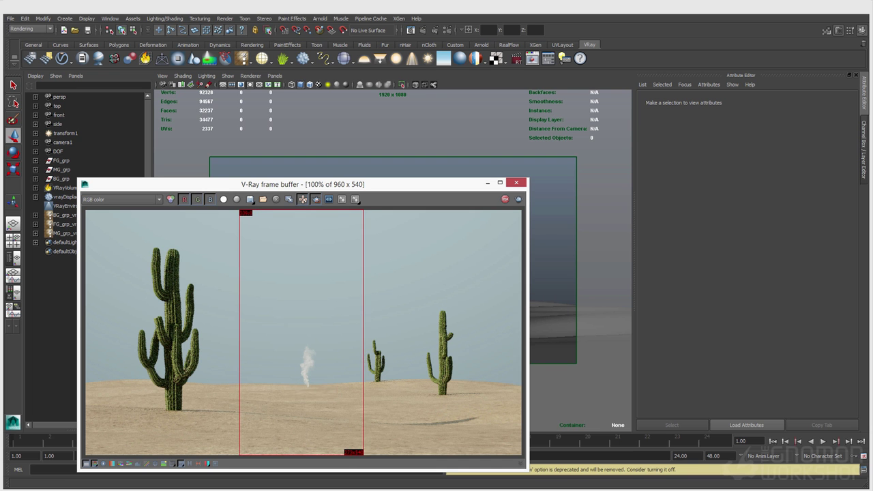
- Scale the smoke volume grid up uniformly to about 2.97
mouse_move(307, 184)
mouse_down()
mouse_move(599, 248)
mouse_move(685, 256)
mouse_up()
click(397, 283)
key(r)
drag(395, 265, 395, 183)
key(w)
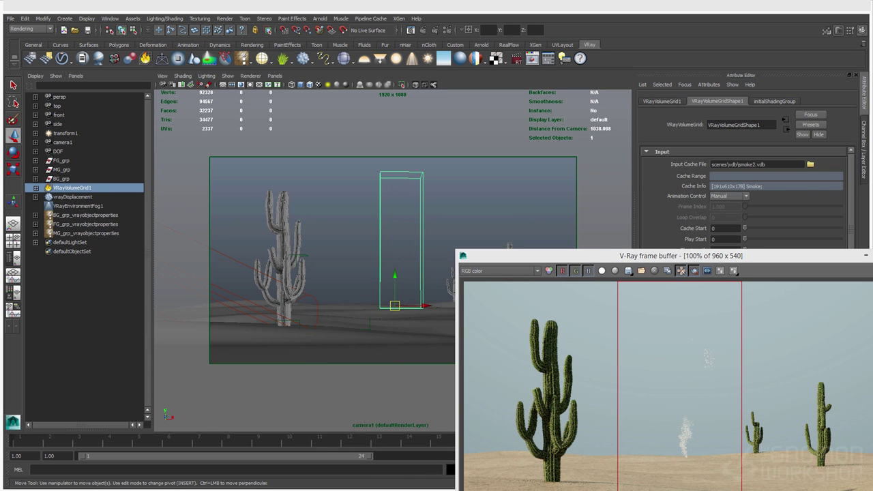
- Bring the volume grid closer to the camera, placing it at about X 112.7, Y 1.9, Z 326
key(ctrl+a)
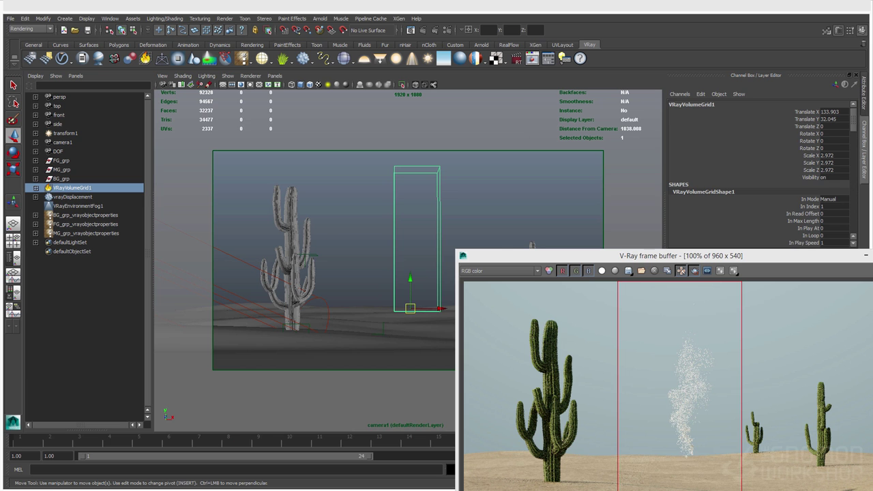
click(807, 126)
middle_drag(491, 204, 709, 204)
drag(613, 255, 682, 255)
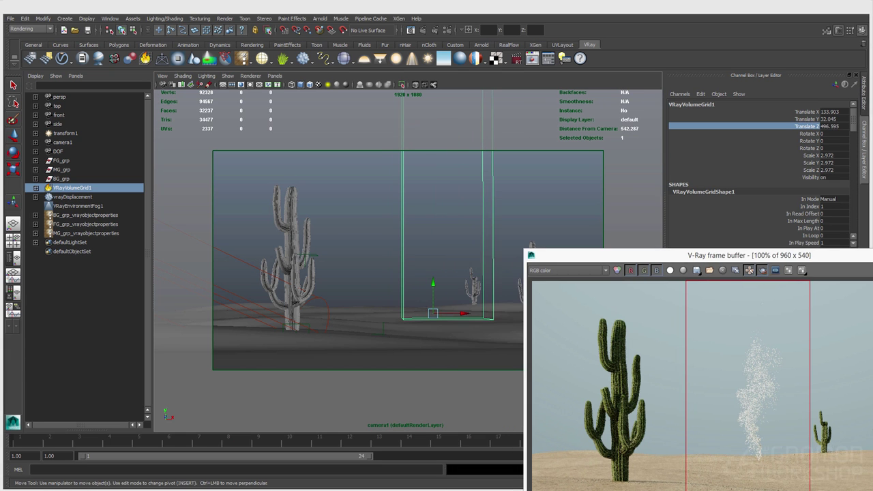
drag(464, 313, 431, 313)
drag(401, 283, 401, 329)
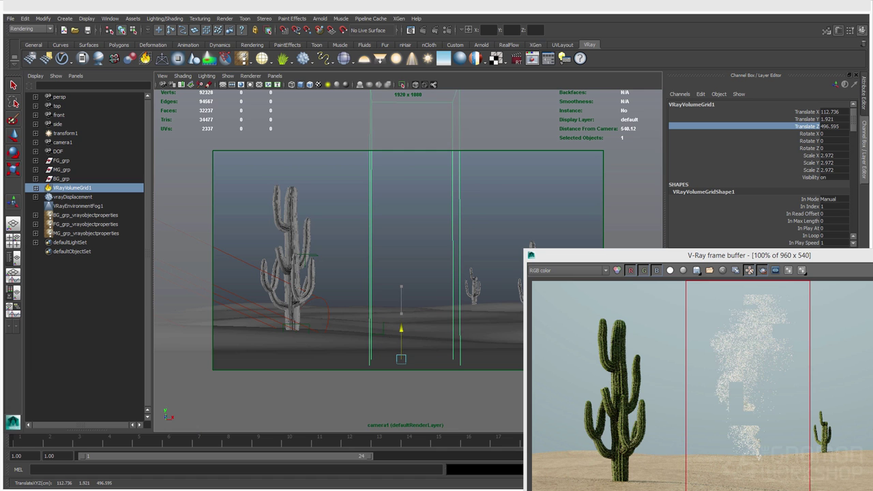
drag(401, 359, 398, 345)
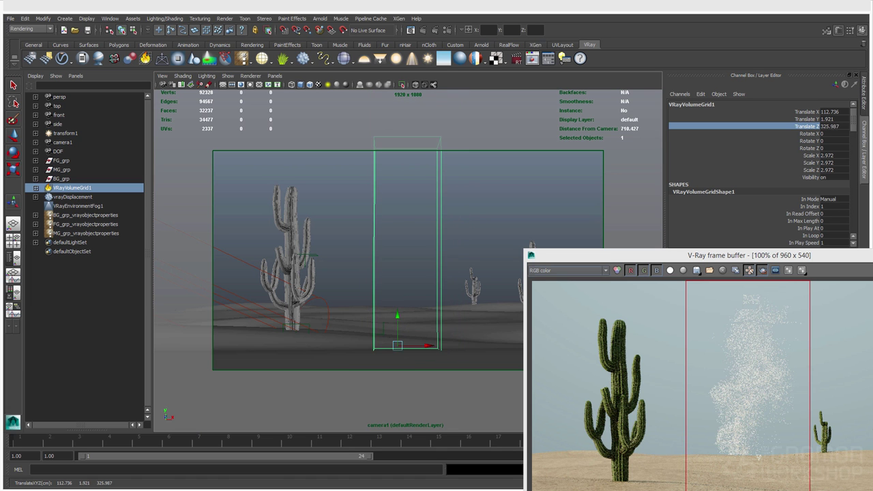
drag(600, 256, 234, 100)
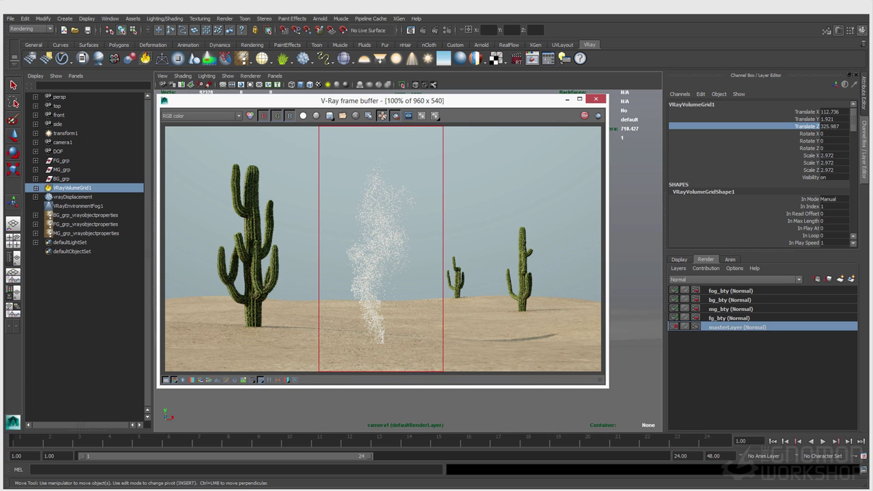
- Try the Volumetric Heat Haze render mode on the volume grid, and switch it back to Volumetric
key(ctrl+a)
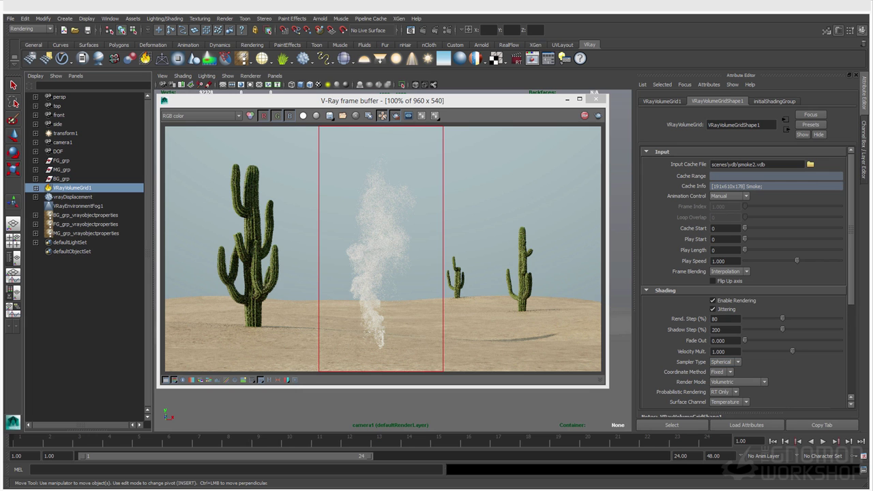
scroll(744, 272, down, 2)
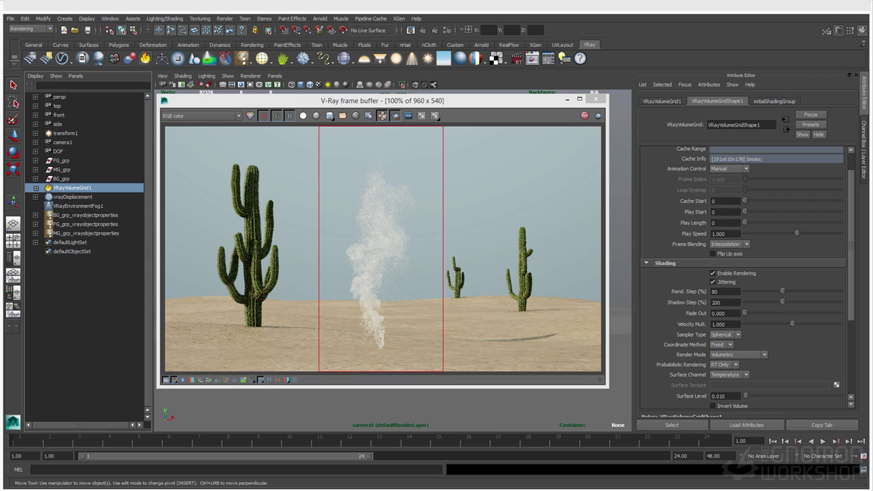
scroll(744, 272, up, 2)
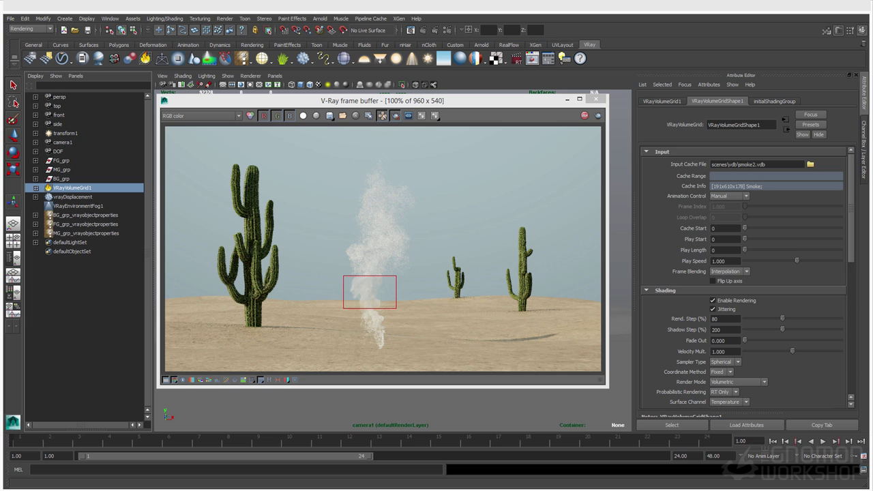
scroll(744, 273, down, 4)
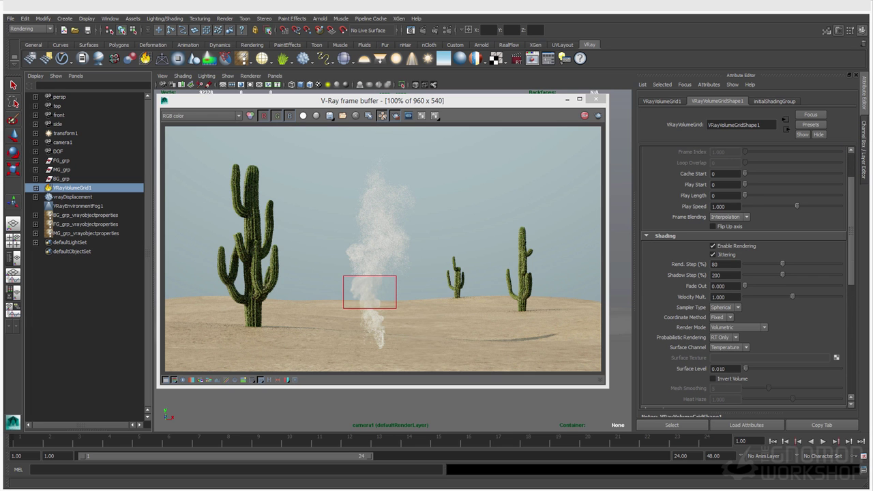
click(738, 327)
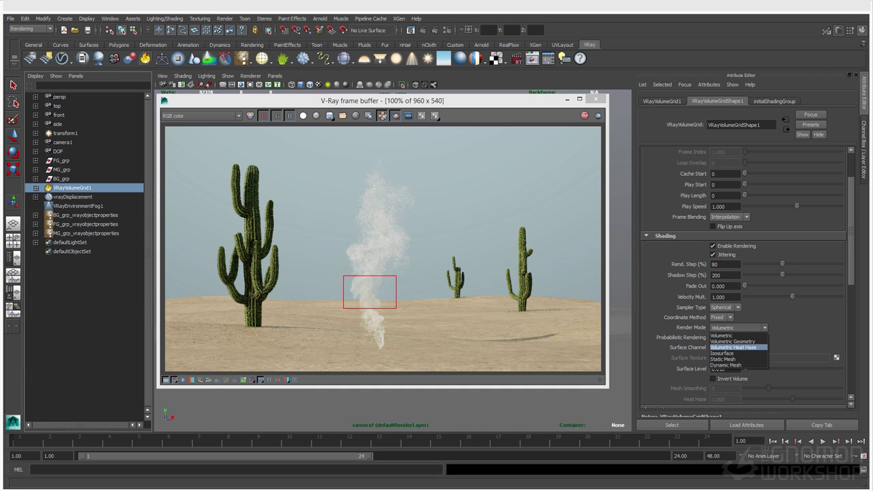
click(739, 347)
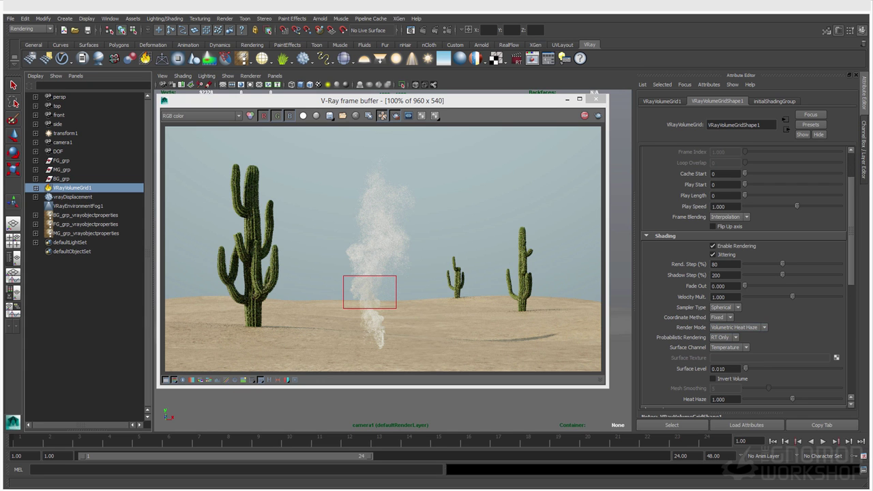
click(736, 328)
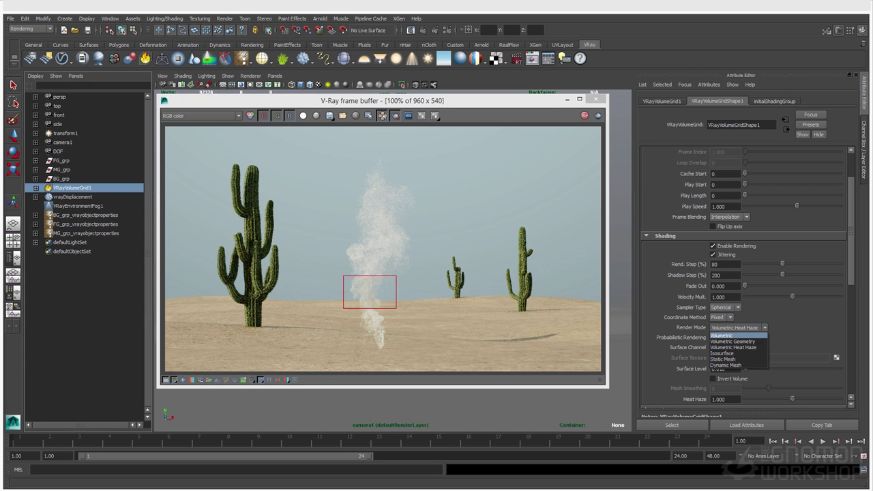
click(733, 334)
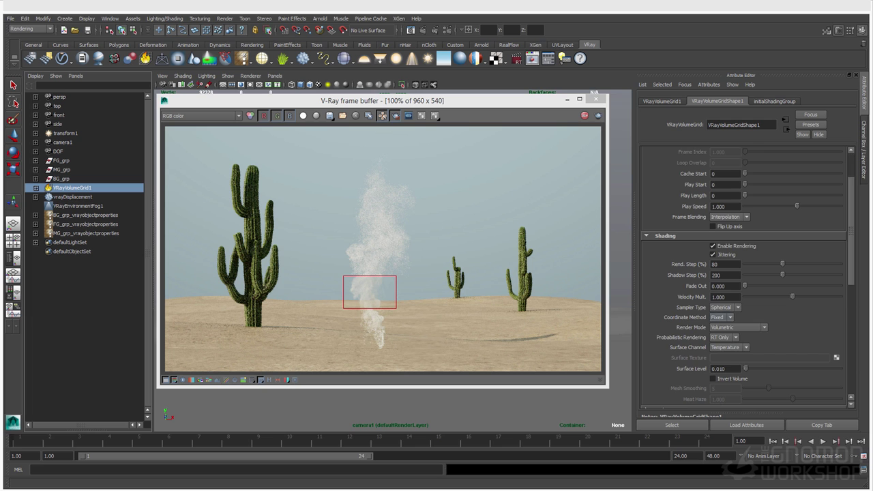
- Raise the volume grid's Simple Smoke Factor to 0.976 with SimpleSmoke as opacity input, and set a render region around the whole plume
scroll(744, 273, down, 8)
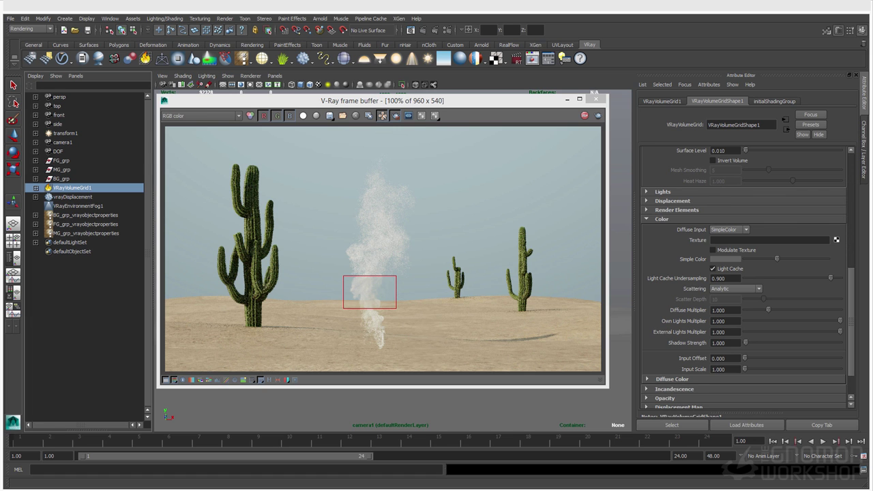
scroll(744, 273, down, 1)
click(665, 371)
scroll(744, 272, down, 2)
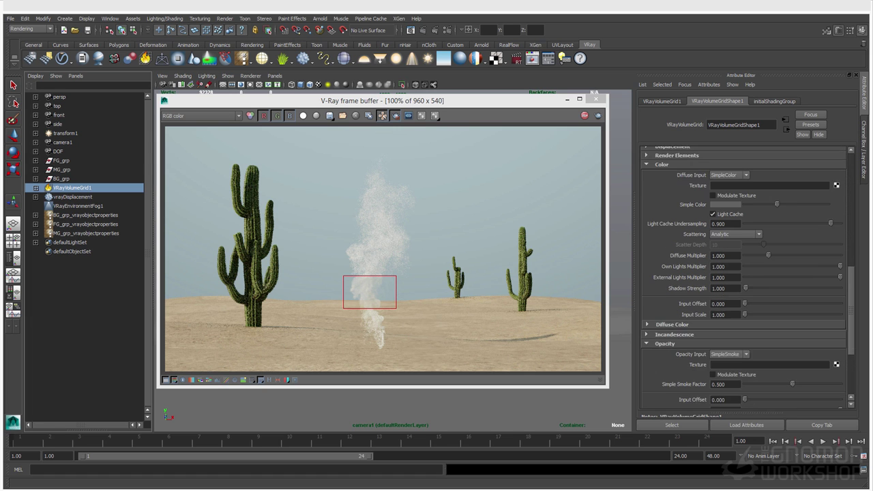
click(728, 326)
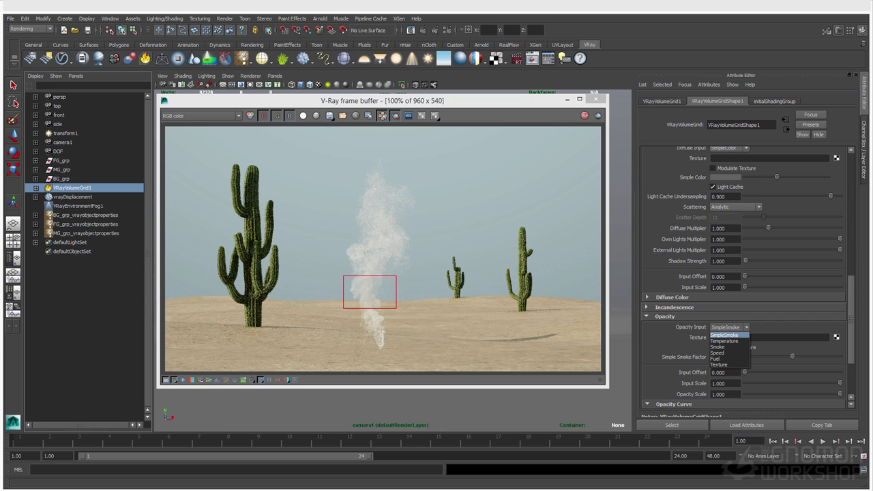
click(725, 335)
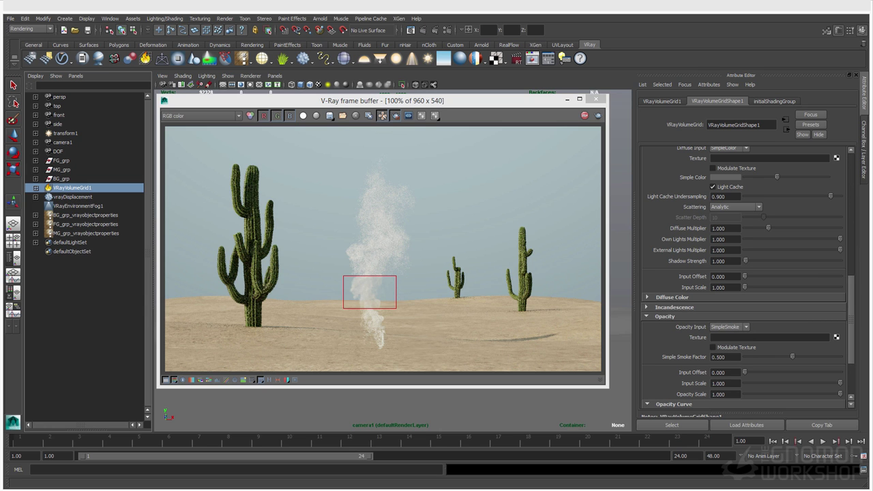
drag(792, 357, 838, 357)
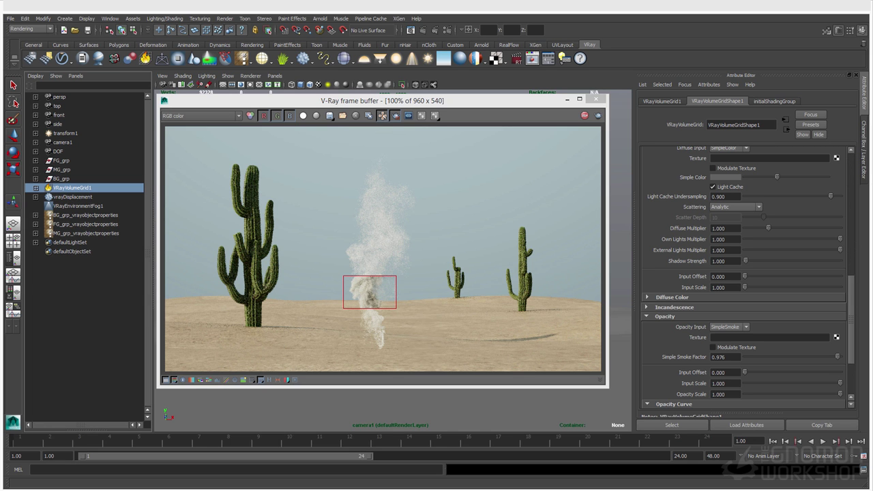
mouse_move(423, 165)
mouse_down()
mouse_move(345, 297)
mouse_move(333, 356)
mouse_up()
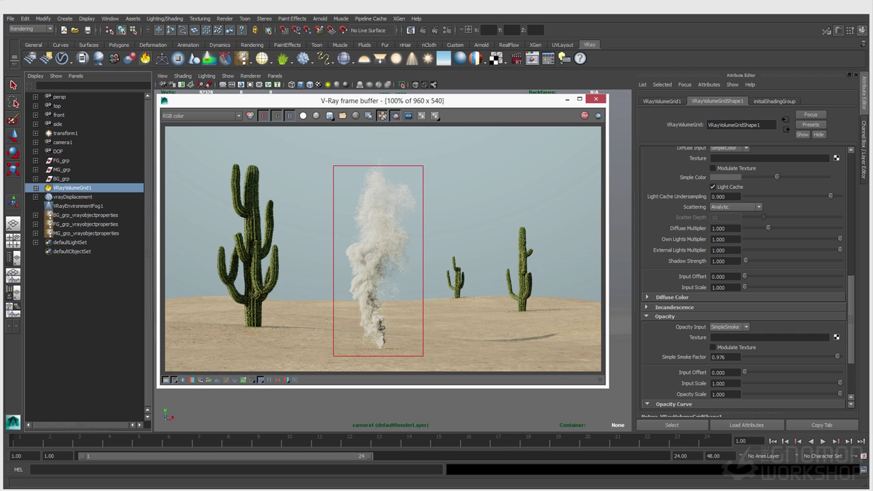
- Darken the volume grid's Simple Color to near black and look over its Diffuse Color and Incandescence settings
scroll(747, 273, up, 1)
drag(777, 205, 757, 204)
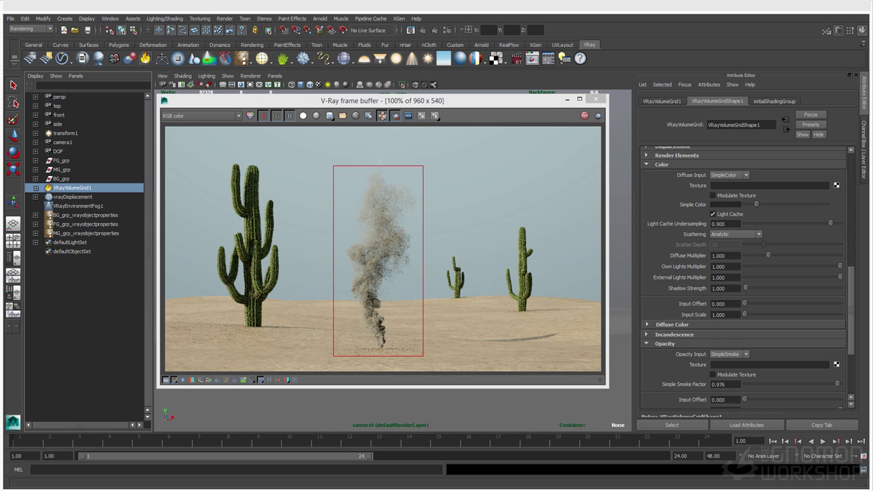
click(670, 324)
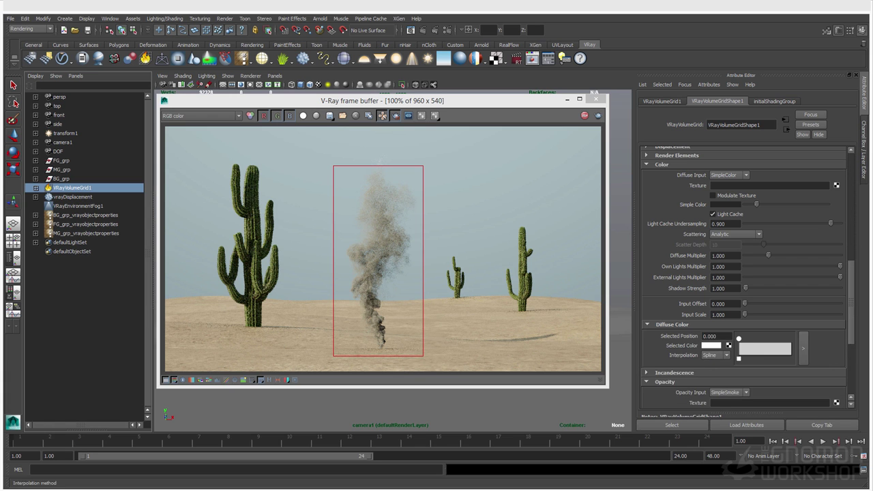
click(670, 324)
click(671, 334)
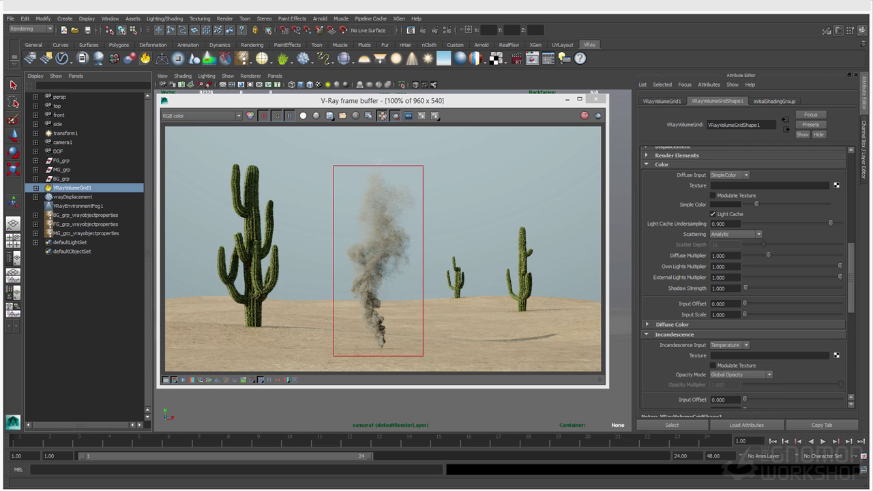
scroll(743, 273, down, 2)
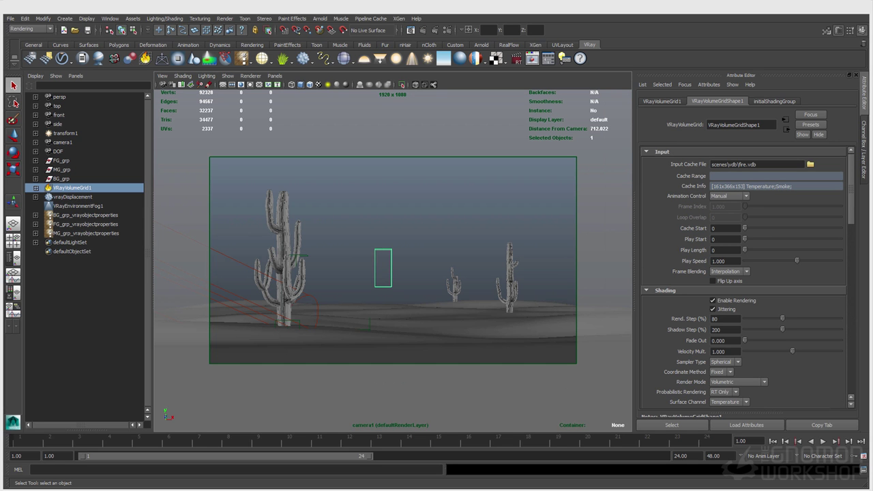
- Show the V-Ray frame buffer from the render settings and move it clear of the fire volume grid
click(460, 58)
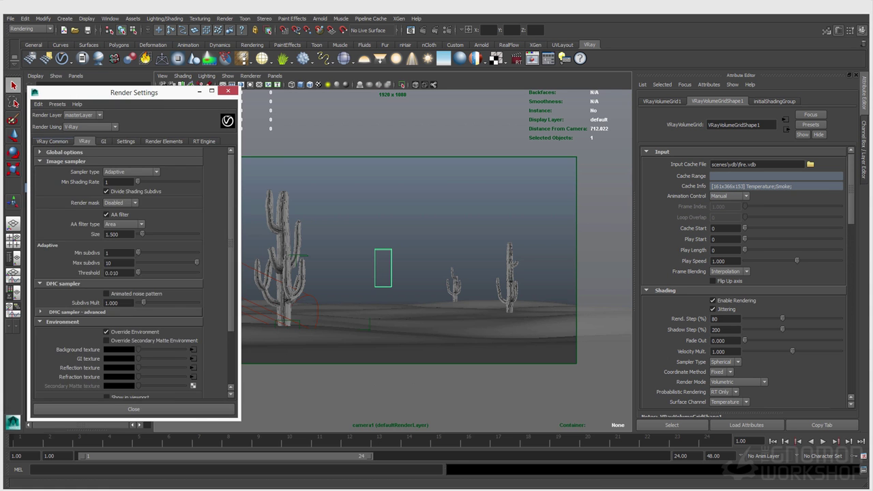
click(52, 141)
click(159, 368)
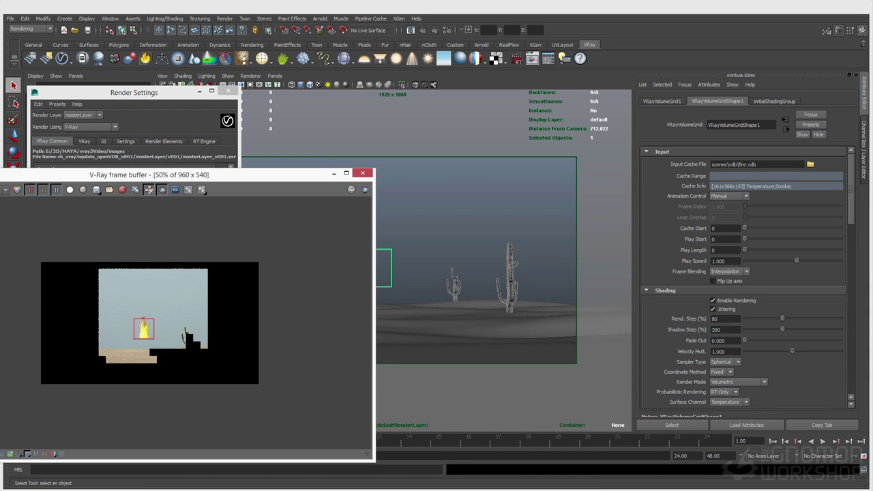
drag(205, 175, 555, 326)
- Scale up the fire volume grid and reposition it above the sand between the cacti
key(w)
key(r)
drag(382, 283, 454, 283)
key(w)
click(455, 232)
drag(416, 202, 399, 211)
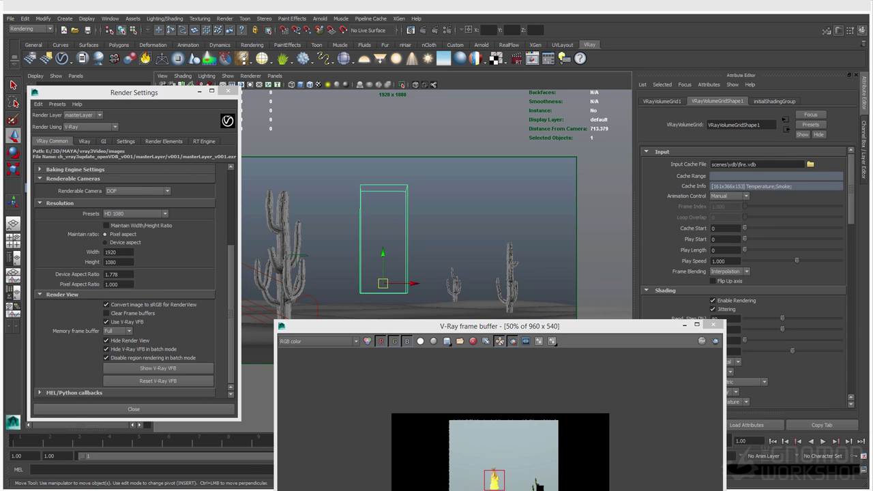
click(444, 205)
key(q)
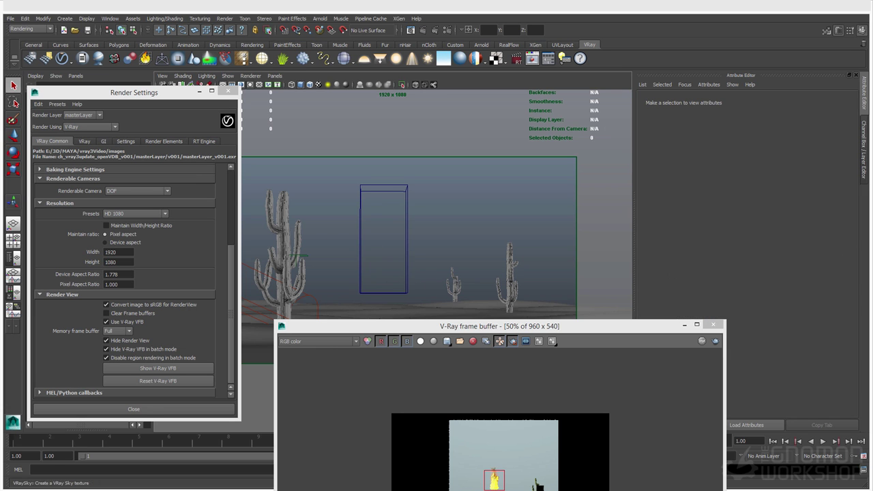
- Render the scene again with a tall region around the enlarged fire, and reselect the fire volume grid
click(423, 30)
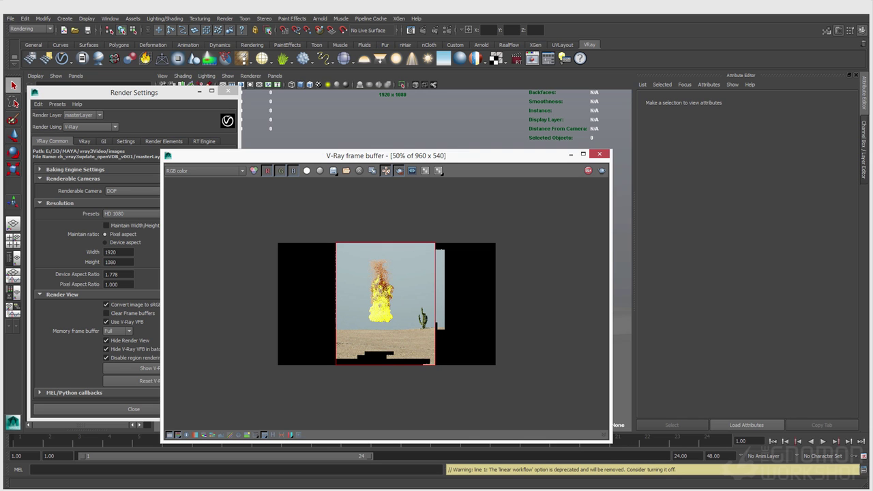
mouse_move(409, 155)
mouse_down()
mouse_move(416, 282)
mouse_move(433, 262)
mouse_move(405, 241)
mouse_move(368, 171)
mouse_up()
click(384, 205)
- Reshape the Incandescence Luminance curve by moving its inner point to about position 0.878, value 0.160
scroll(743, 273, down, 6)
scroll(743, 273, down, 6)
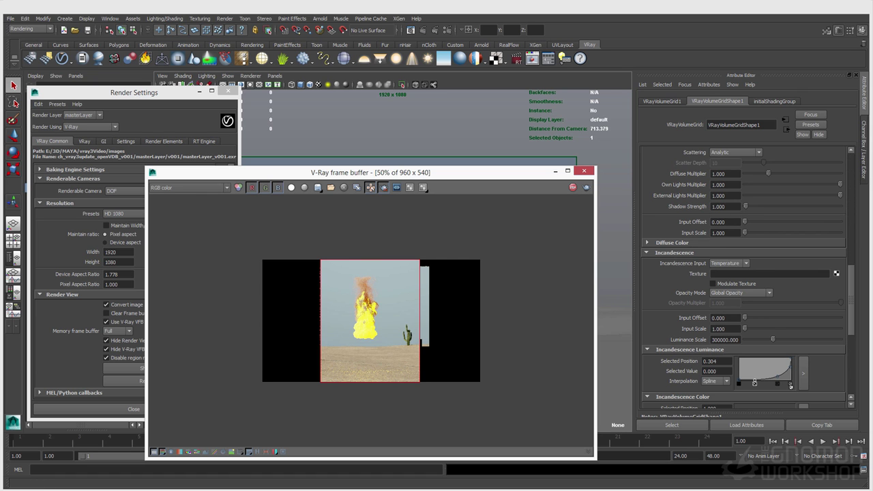
scroll(743, 272, down, 2)
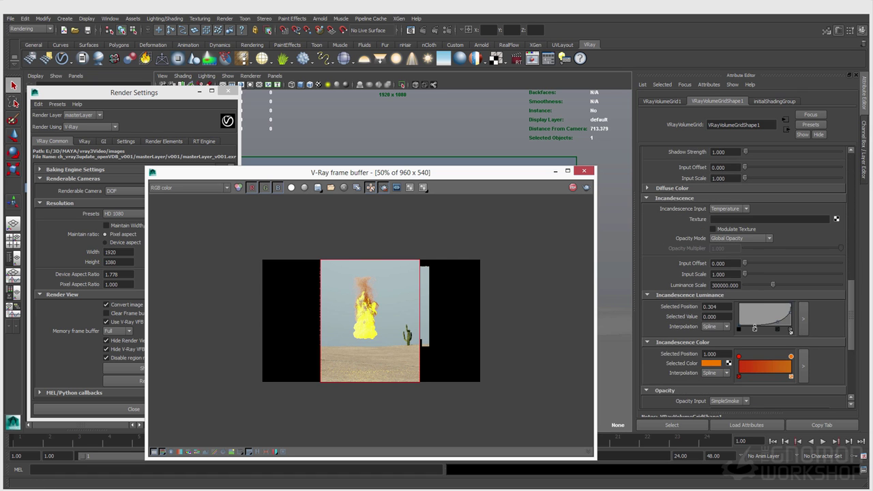
drag(754, 328, 779, 329)
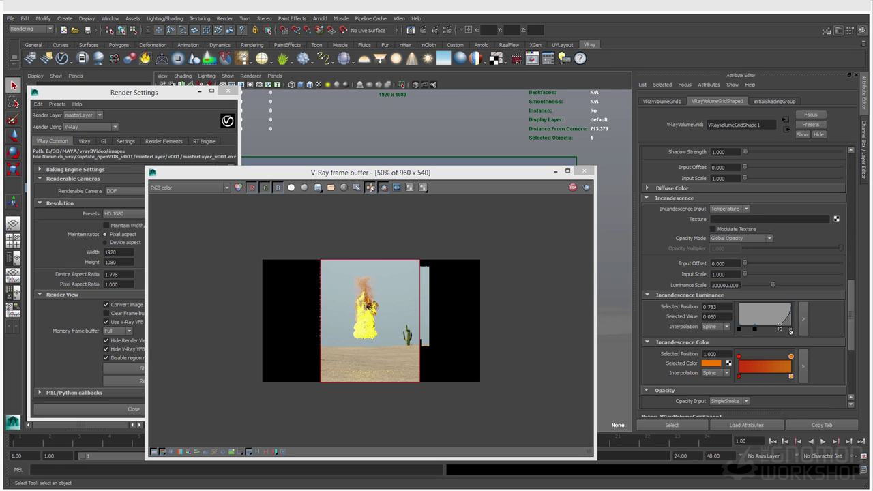
drag(780, 329, 785, 326)
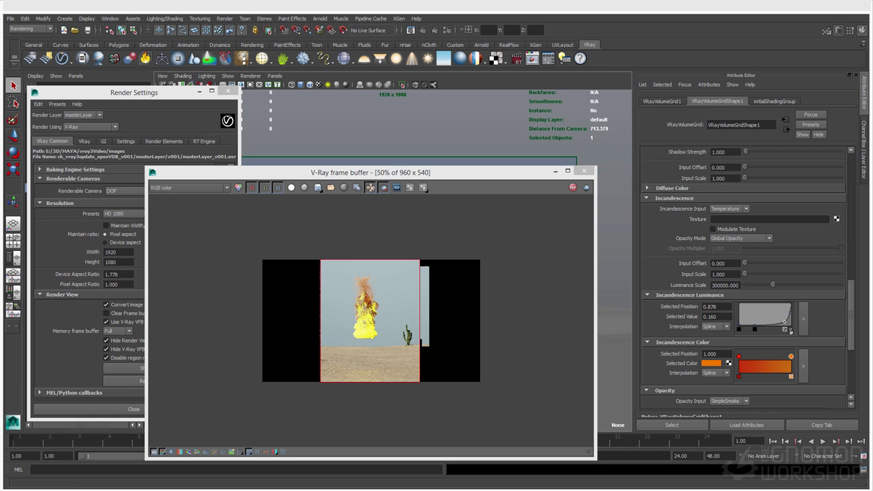
- Try an incandescence Luminance Scale of 3000, and set it to 30000
click(725, 285)
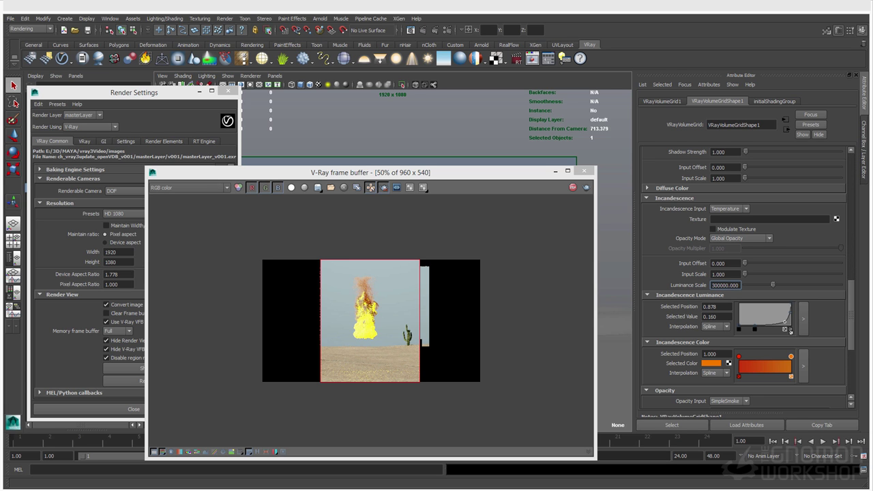
key(BackSpace)
key(BackSpace)
key(Return)
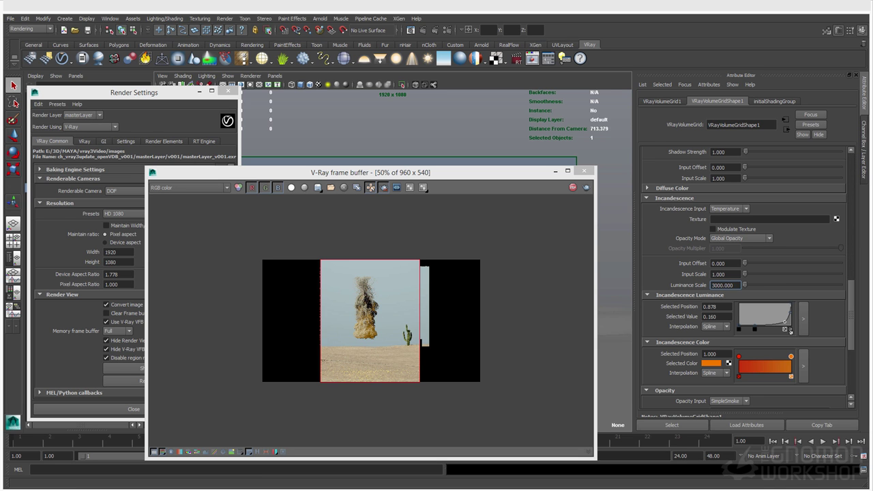
text(0)
key(Return)
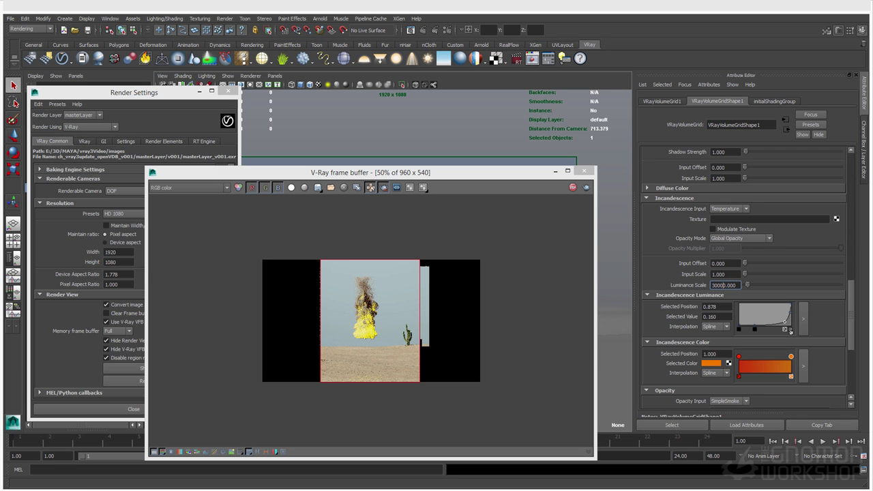
scroll(371, 320, up, 1)
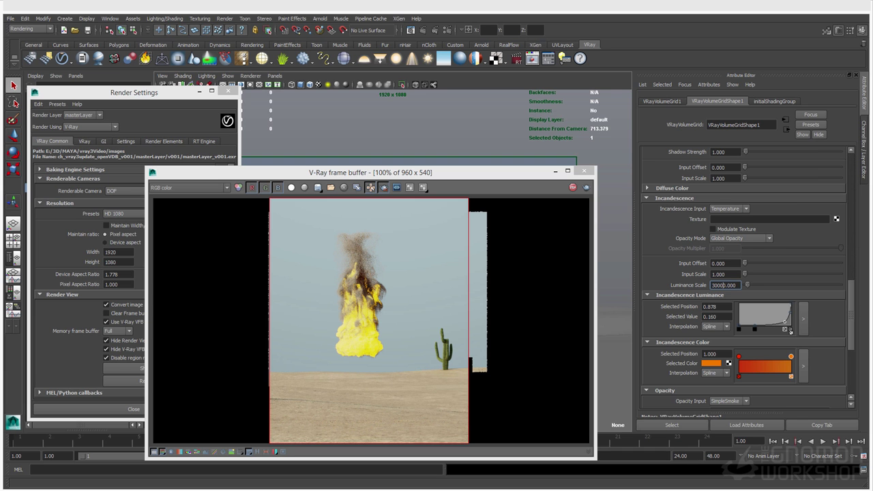
- Shift the red key of the Incandescence Color ramp to 0.994 in the enlarged ramp editor and fit the render region around the flames
drag(738, 356, 783, 356)
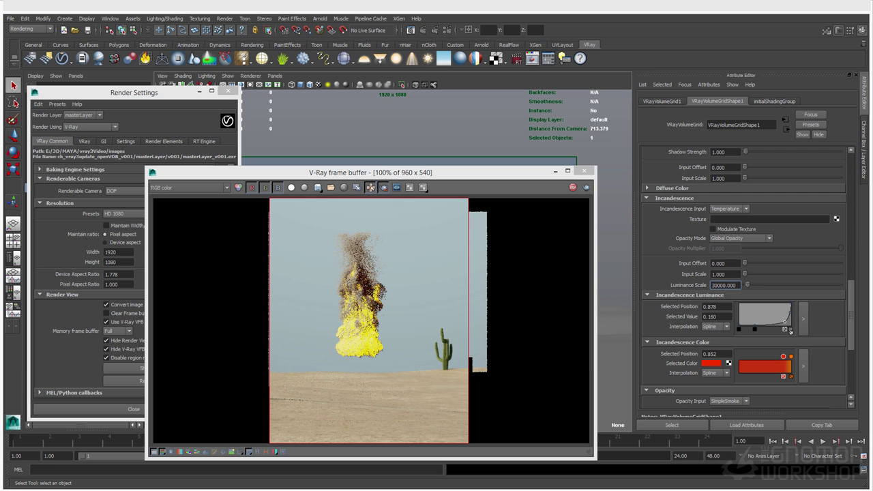
drag(335, 278, 393, 314)
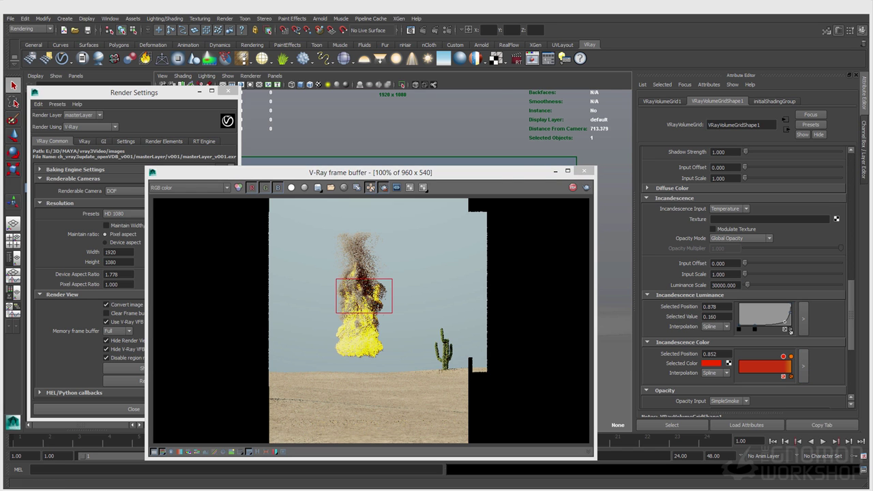
click(803, 366)
drag(380, 85, 195, 50)
drag(344, 150, 745, 137)
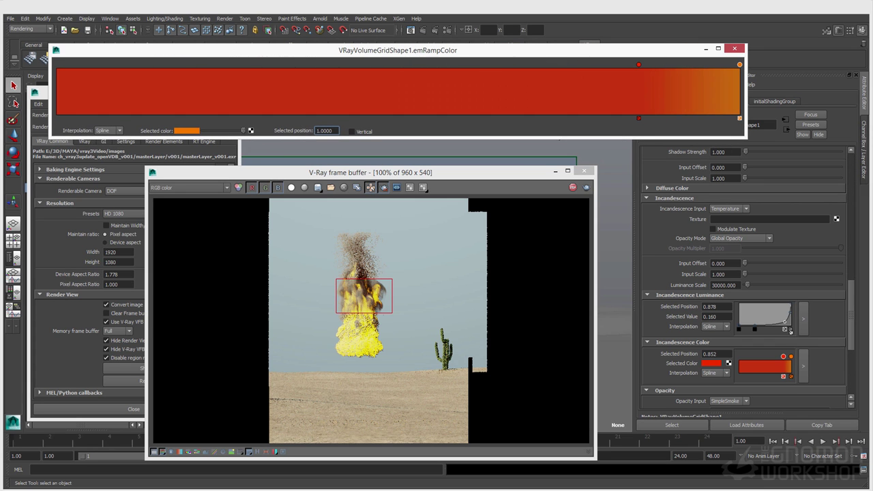
drag(639, 64, 736, 64)
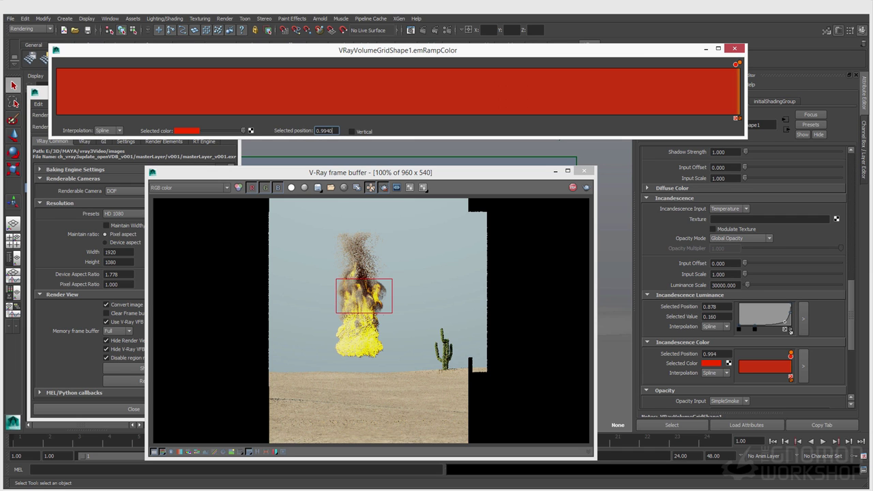
drag(362, 304, 372, 309)
drag(315, 271, 399, 365)
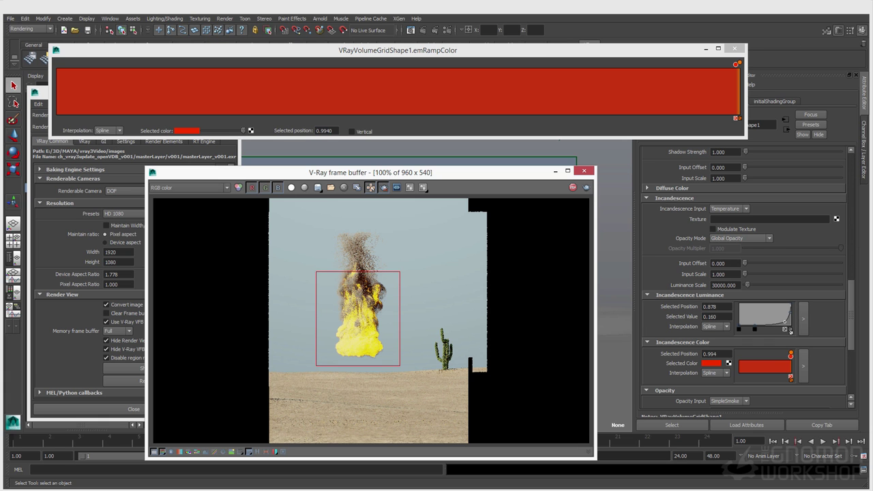
- Try yellow and orange-red for the end key of the Incandescence Color ramp, and set it to a near-white pink
click(739, 62)
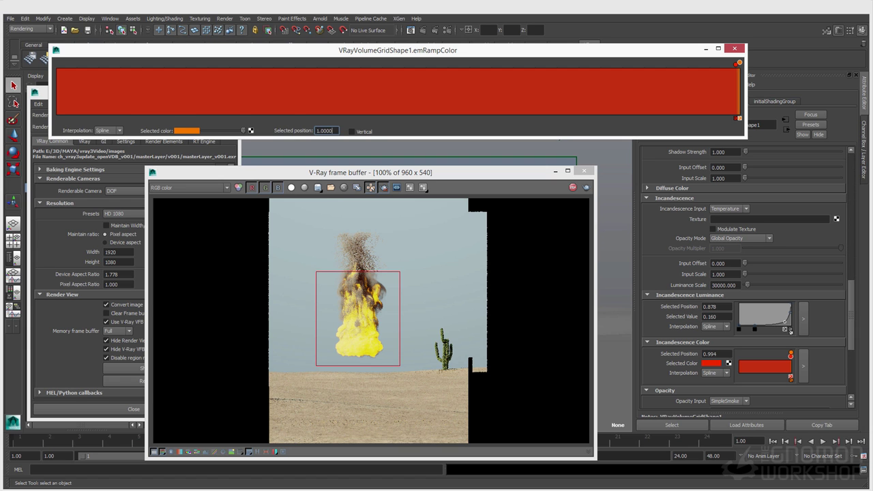
click(187, 131)
drag(278, 111, 272, 105)
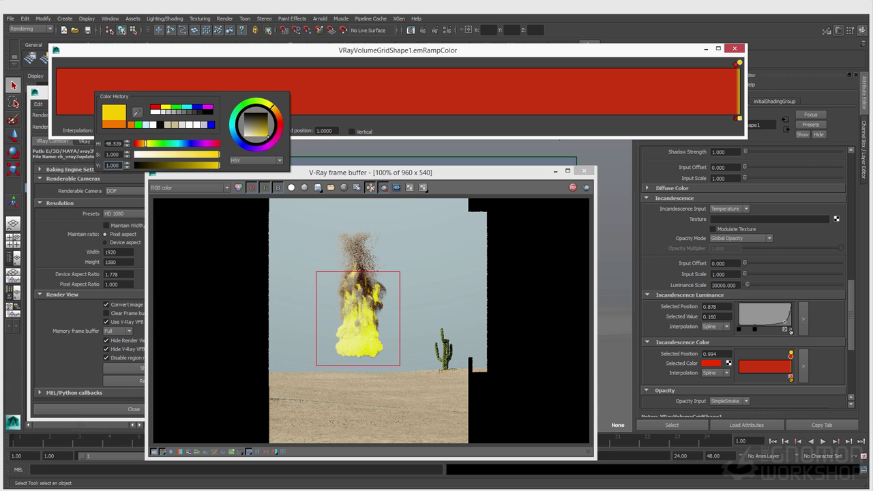
click(268, 136)
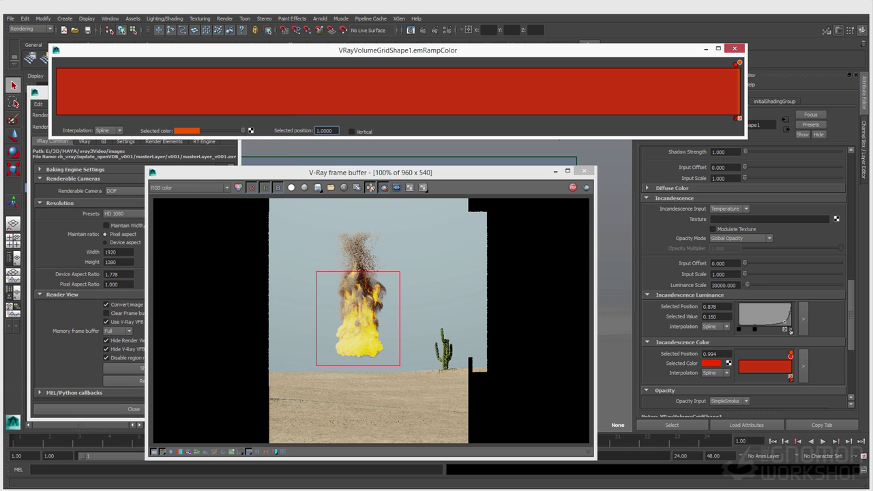
drag(737, 63, 740, 61)
click(186, 130)
drag(263, 138, 244, 138)
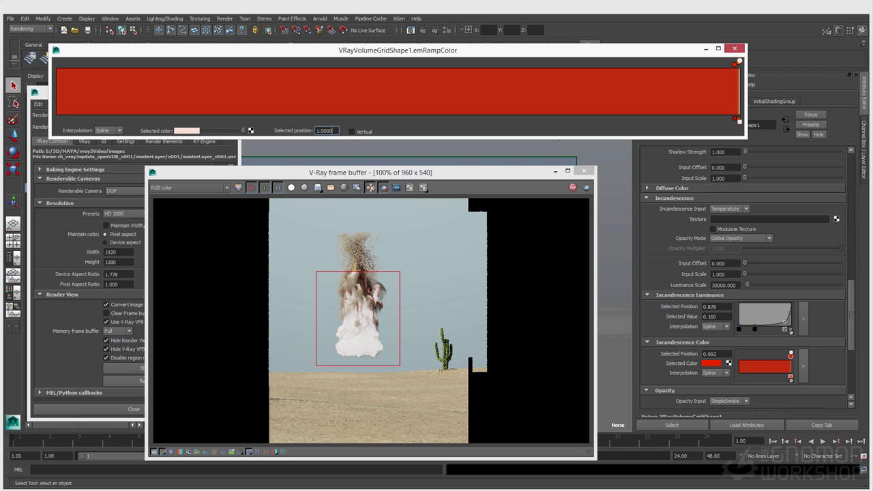
- Set the end point of the Incandescence Luminance curve to position 1.000 with a value of about 0.440
scroll(366, 300, up, 1)
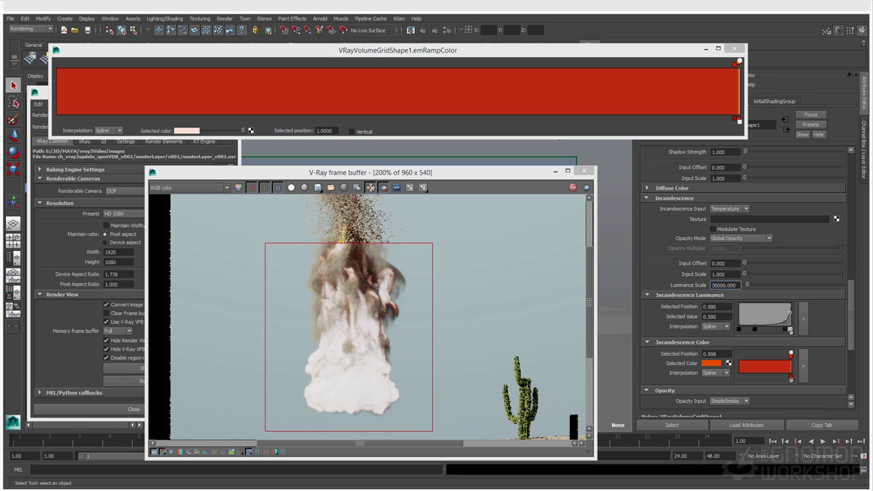
scroll(579, 440, down, 1)
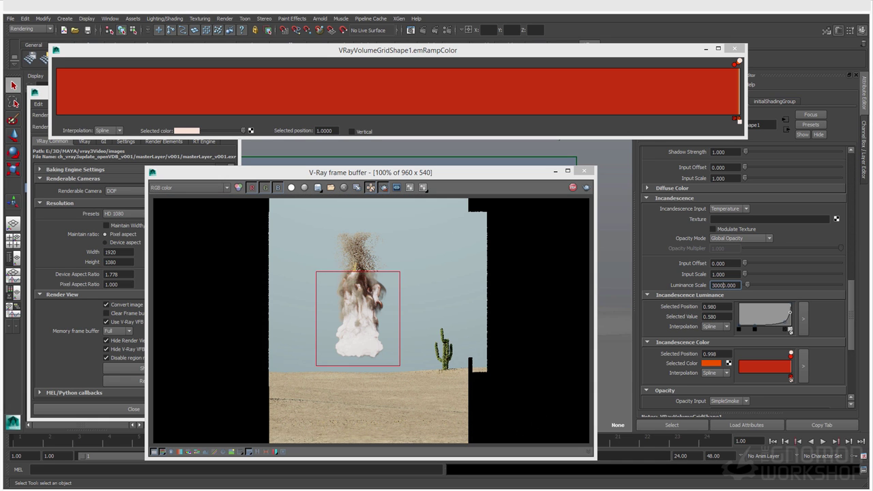
mouse_move(789, 312)
mouse_down()
mouse_move(778, 320)
mouse_move(790, 315)
mouse_up()
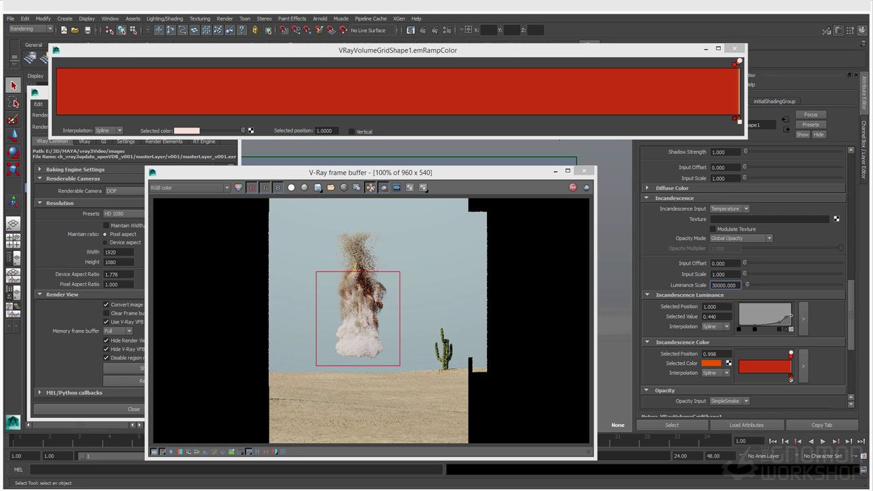
- Move the Incandescence Luminance curve's end point to position 0.948 with value 0.360, and set the Incandescence Color ramp's end key to yellow-orange
mouse_move(790, 315)
mouse_down()
mouse_move(790, 304)
mouse_move(788, 320)
mouse_up()
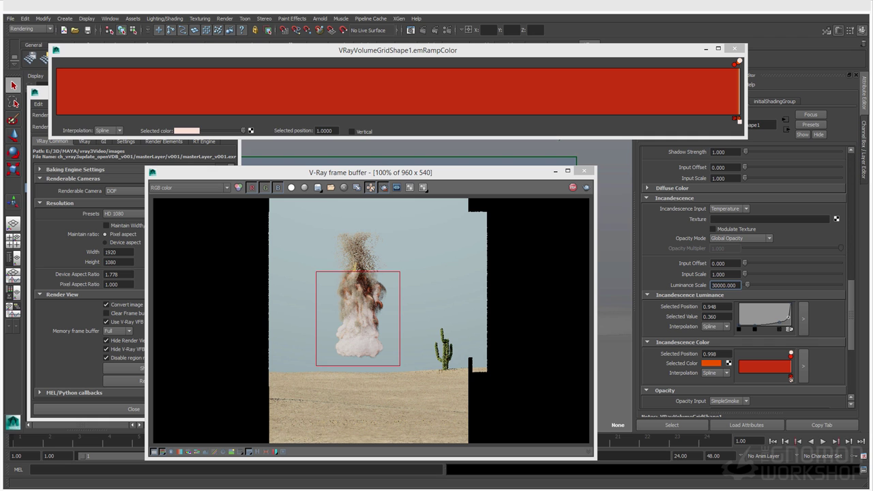
click(734, 48)
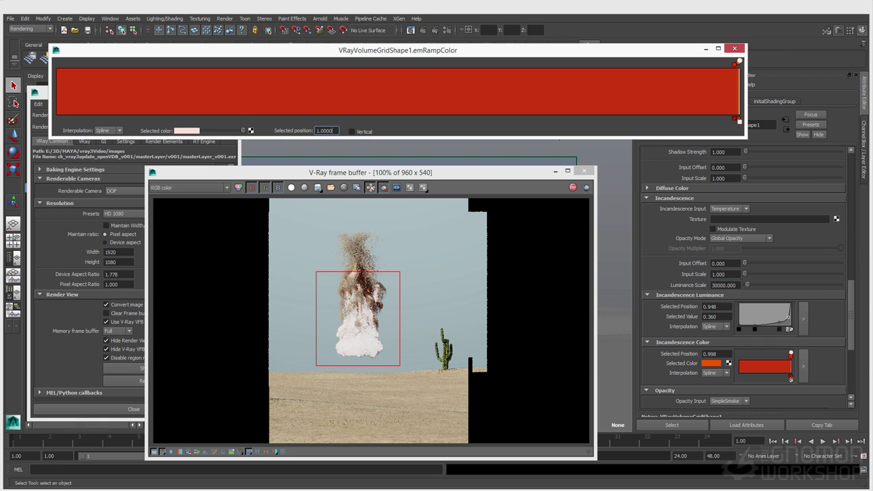
click(187, 131)
drag(137, 142, 218, 153)
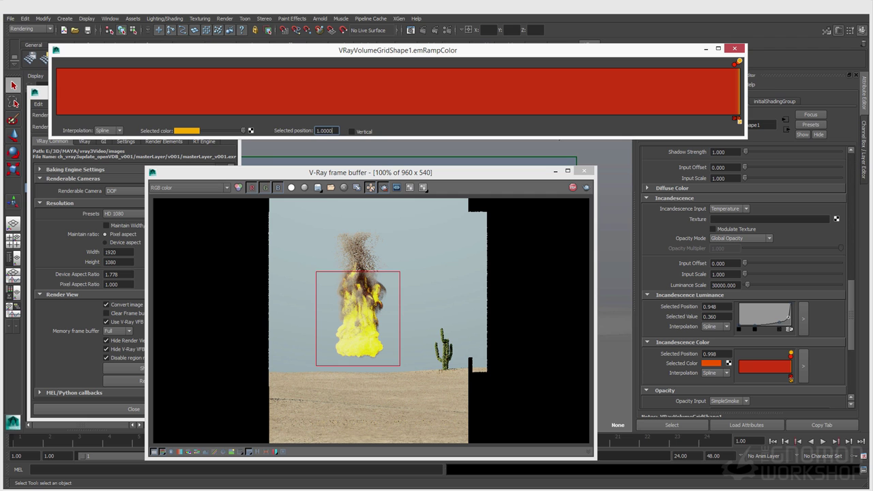
- Adjust the next Incandescence Luminance curve point to position 0.739 with value 0.640, and fit the render region around the whole fire and smoke plume
drag(321, 217, 395, 298)
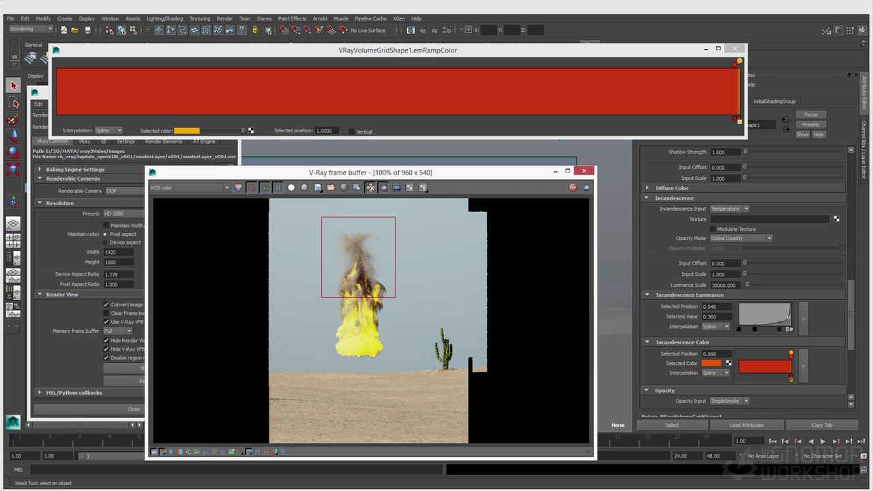
drag(779, 322, 779, 317)
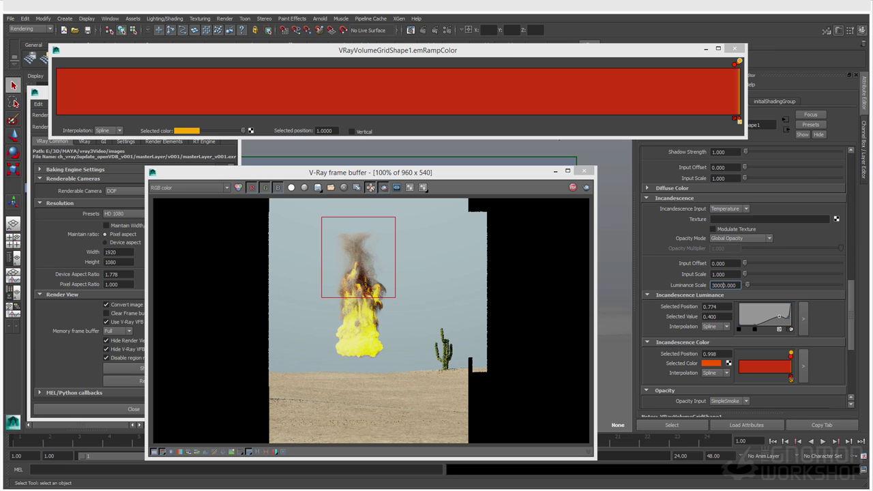
drag(778, 317, 788, 310)
key(Return)
drag(786, 311, 777, 311)
drag(314, 223, 398, 363)
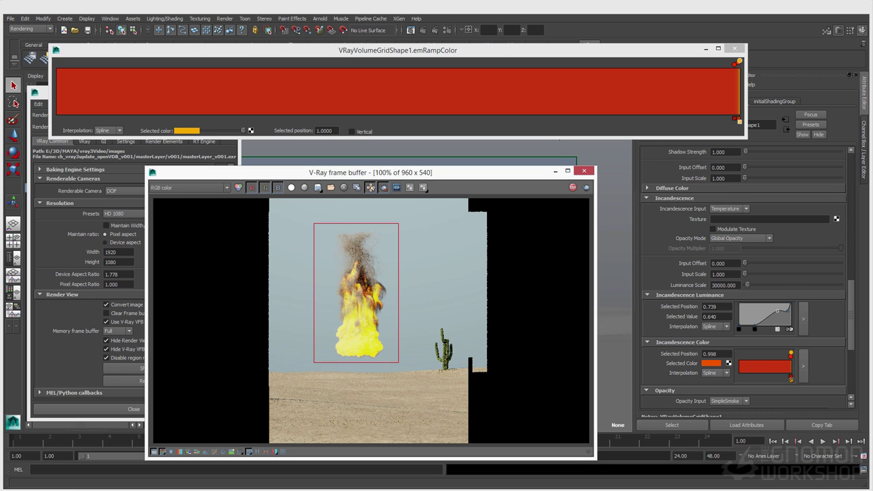
- Expand the volume grid's Render Stats section and toggle its Primary Visibility off and back on
drag(518, 172, 559, 159)
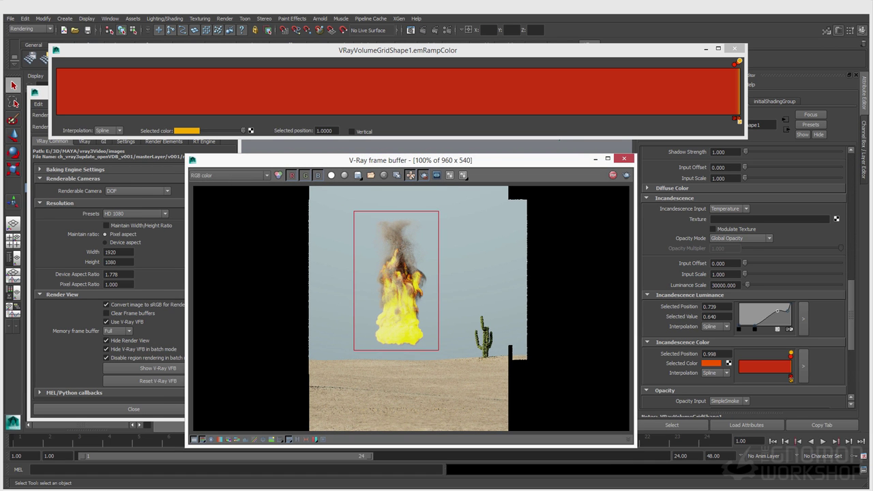
scroll(743, 273, down, 3)
scroll(743, 273, down, 3)
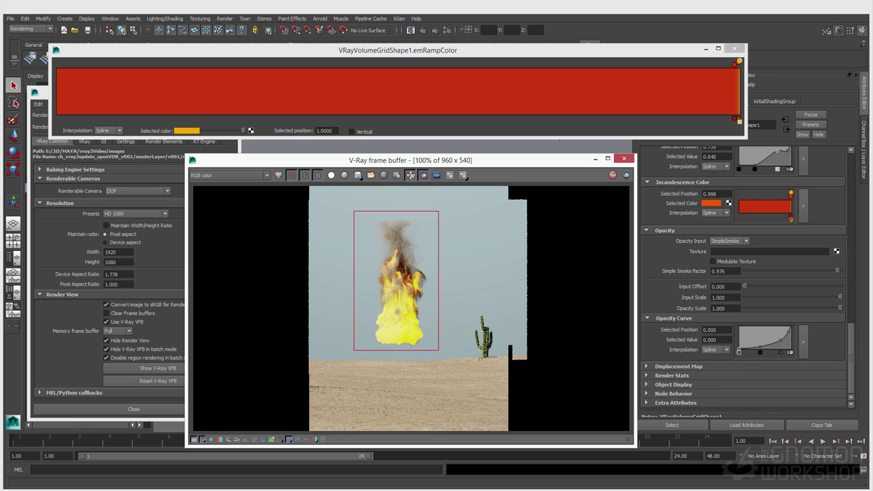
click(671, 376)
scroll(675, 368, down, 3)
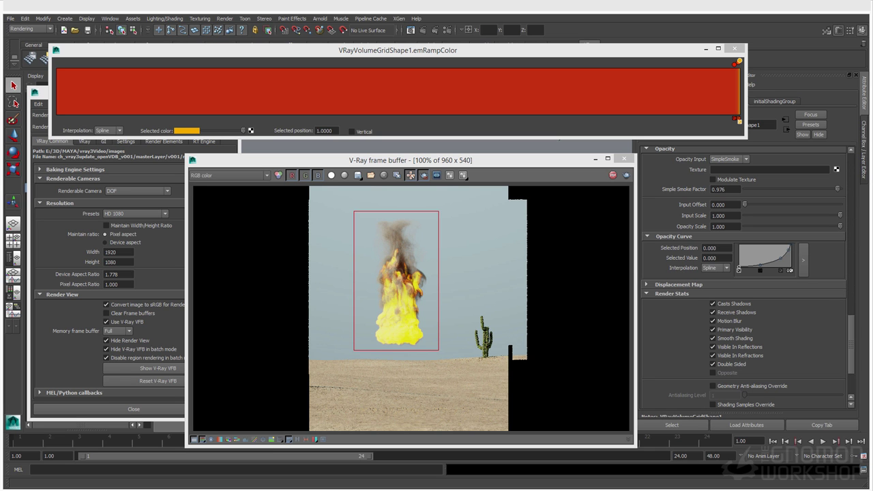
click(713, 329)
click(713, 330)
- Close the enlarged Incandescence Color ramp editor and the V-Ray frame buffer
click(734, 49)
click(734, 49)
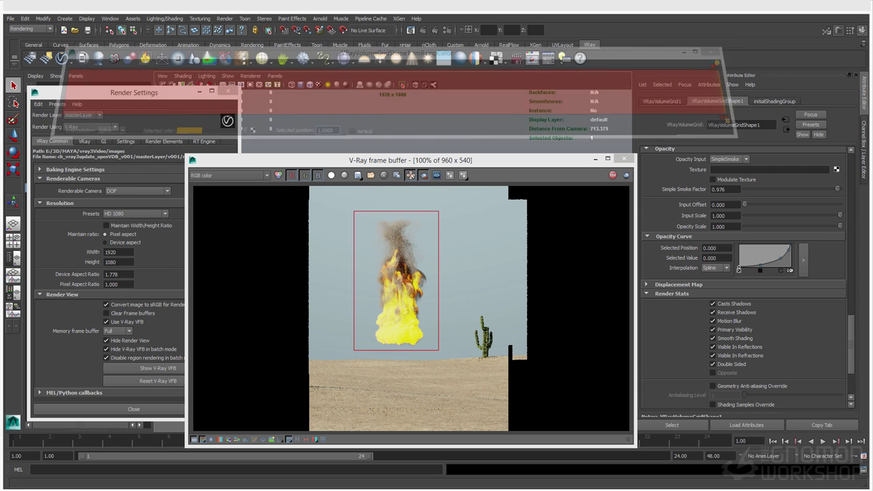
click(623, 159)
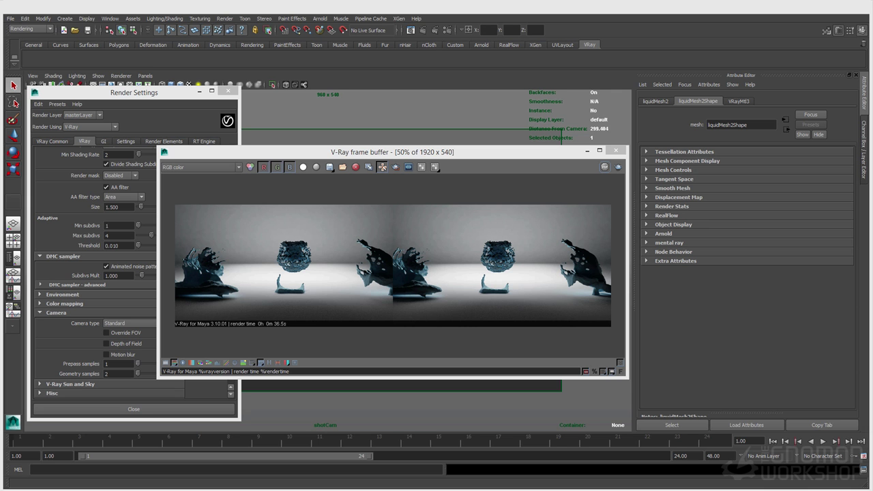
- Close the V-Ray frame buffer in the stereo scene and look through the shot camera in the viewport
mouse_move(392, 152)
mouse_down()
mouse_move(379, 295)
mouse_move(391, 361)
mouse_move(385, 147)
mouse_move(384, 154)
mouse_up()
click(409, 266)
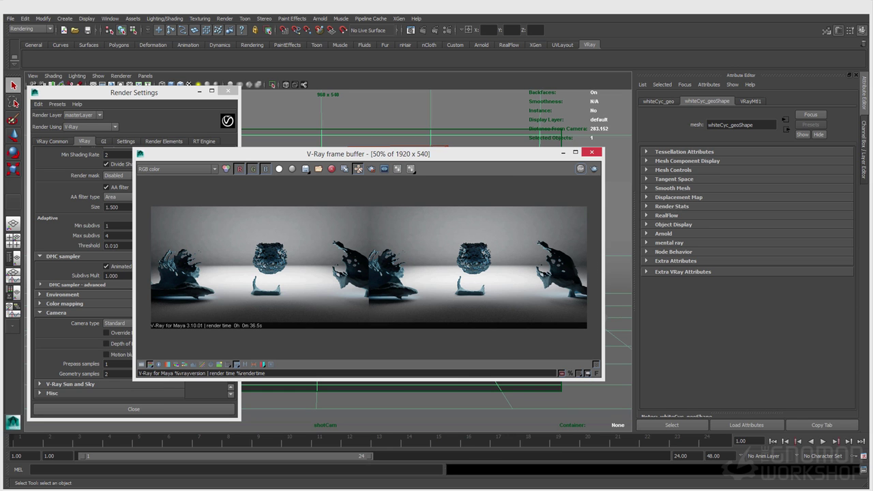
drag(384, 155, 377, 167)
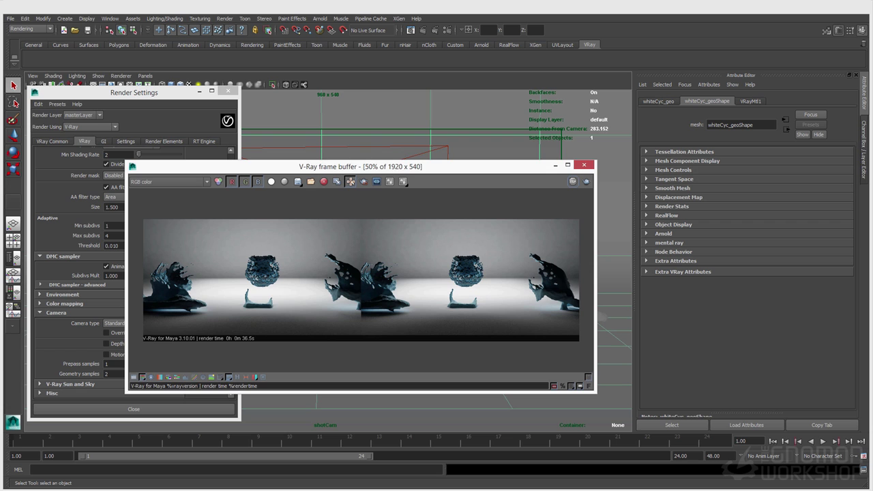
click(584, 165)
click(144, 76)
mouse_move(164, 85)
click(227, 94)
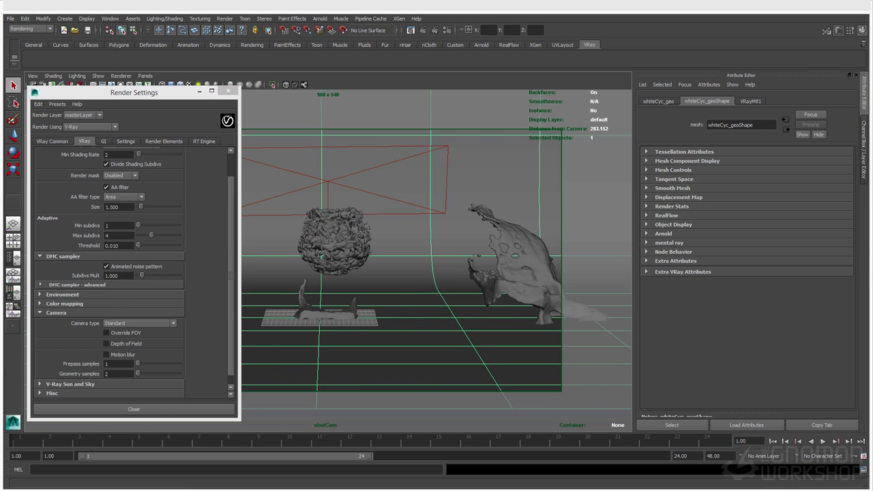
- Select the viewport's shotCam camera and enable the Stereoscopic camera option among its V-Ray attributes
click(33, 76)
click(46, 85)
click(709, 85)
mouse_move(713, 119)
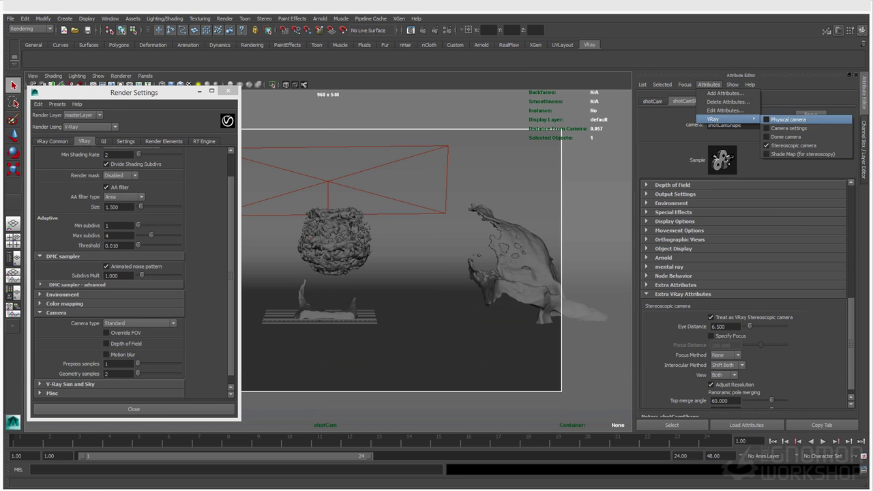
click(794, 145)
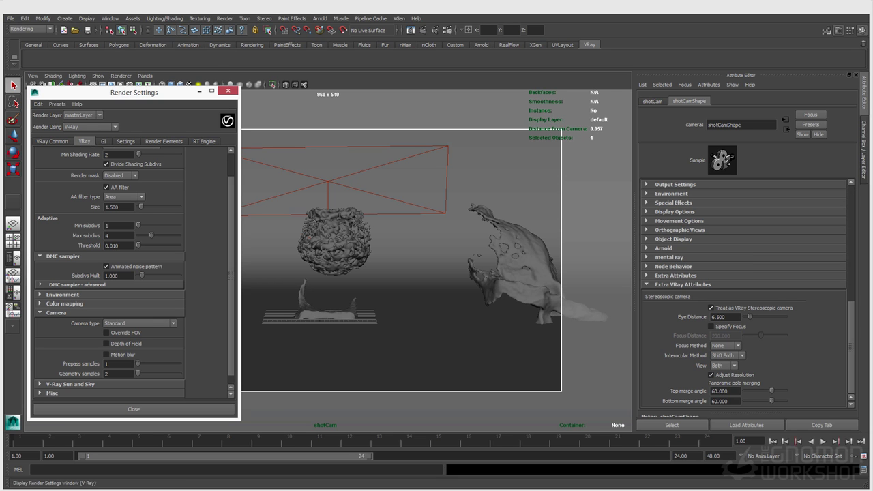
- Review the common render width and the camera's Eye Distance, and show the stereo render as a red-cyan anaglyph in the V-Ray frame buffer
click(52, 141)
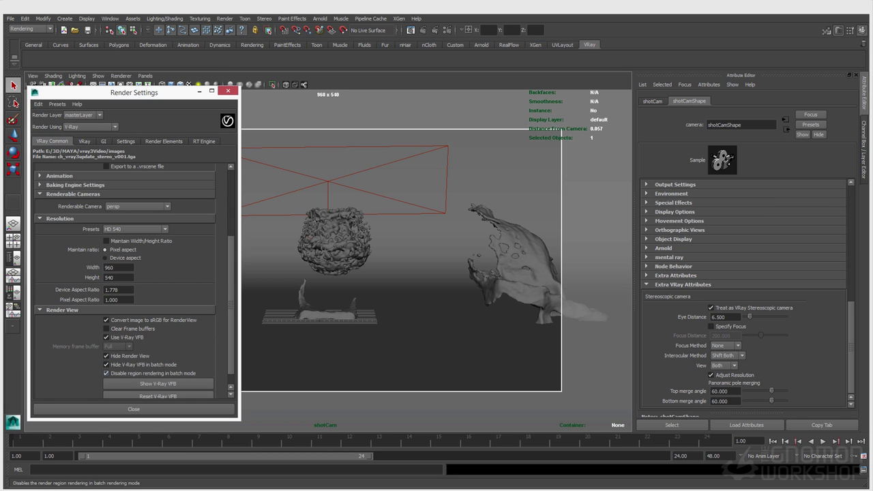
click(119, 267)
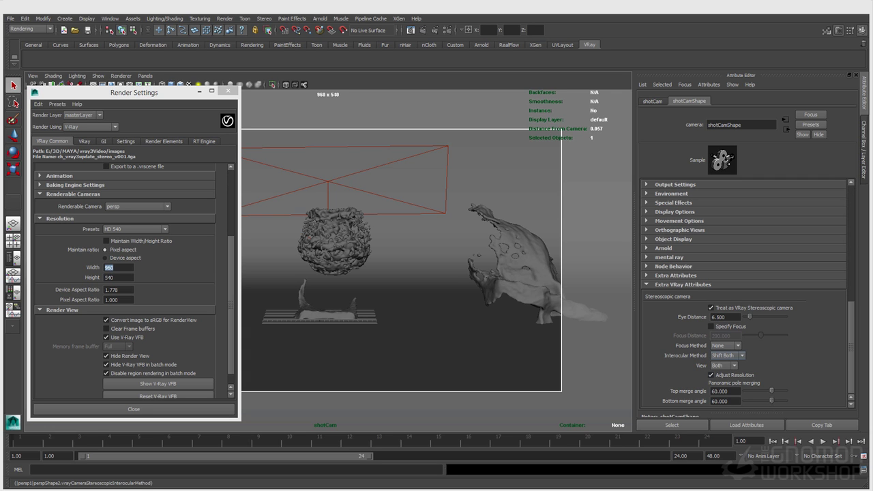
click(724, 317)
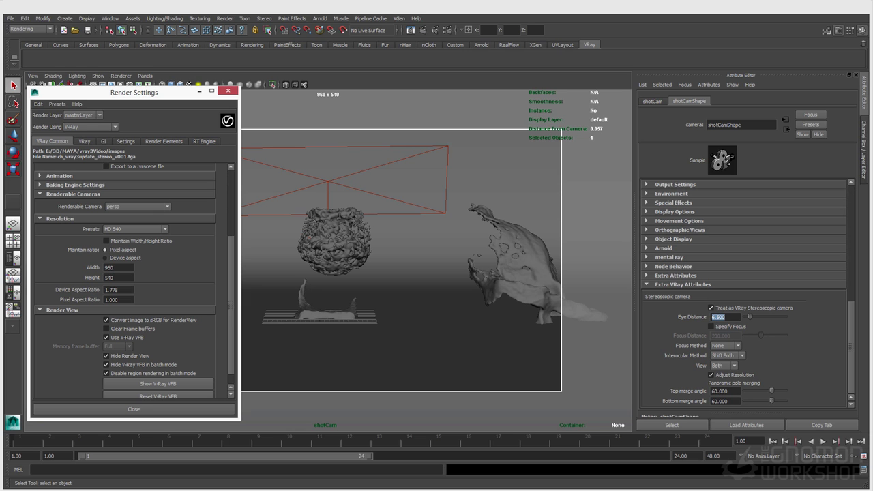
scroll(133, 286, down, 3)
scroll(133, 286, up, 3)
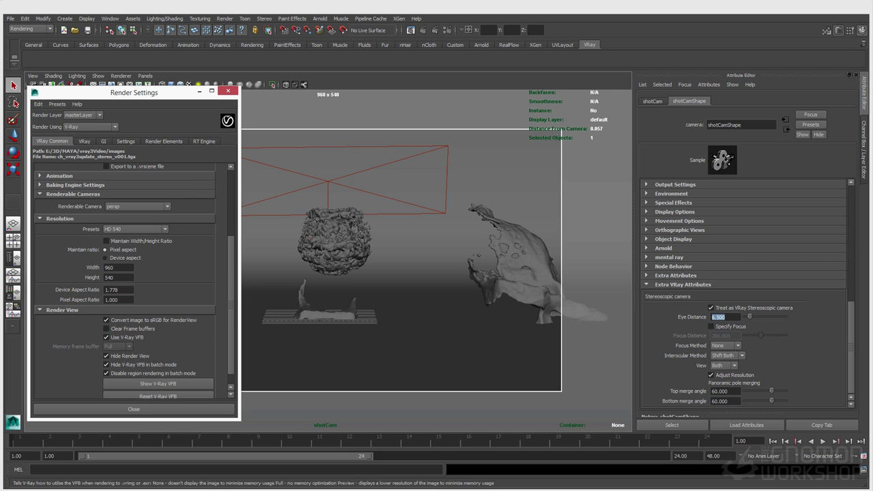
scroll(133, 286, down, 1)
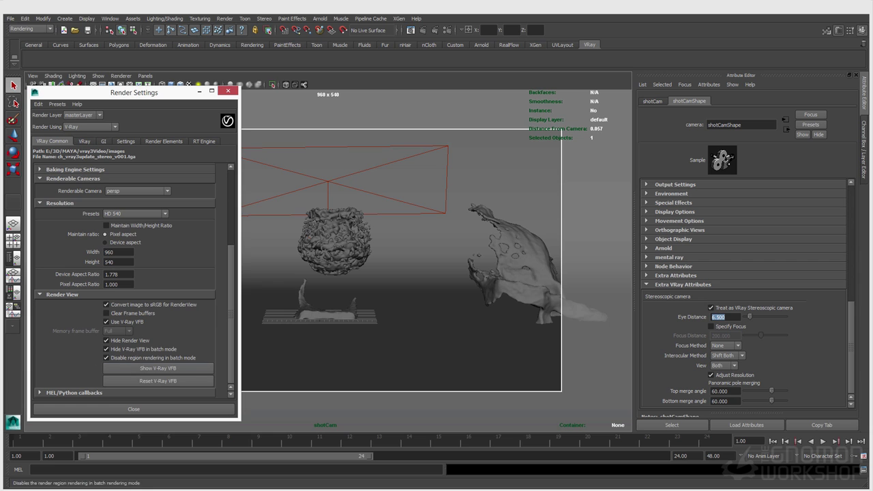
click(158, 368)
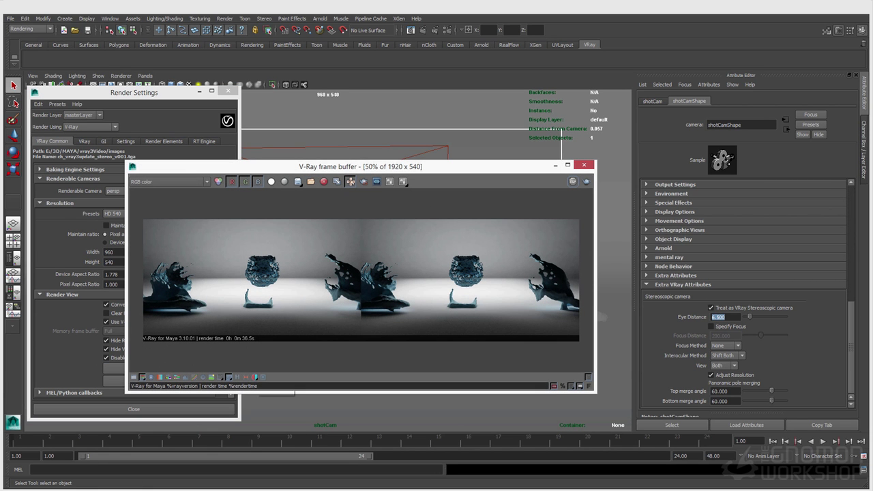
click(255, 376)
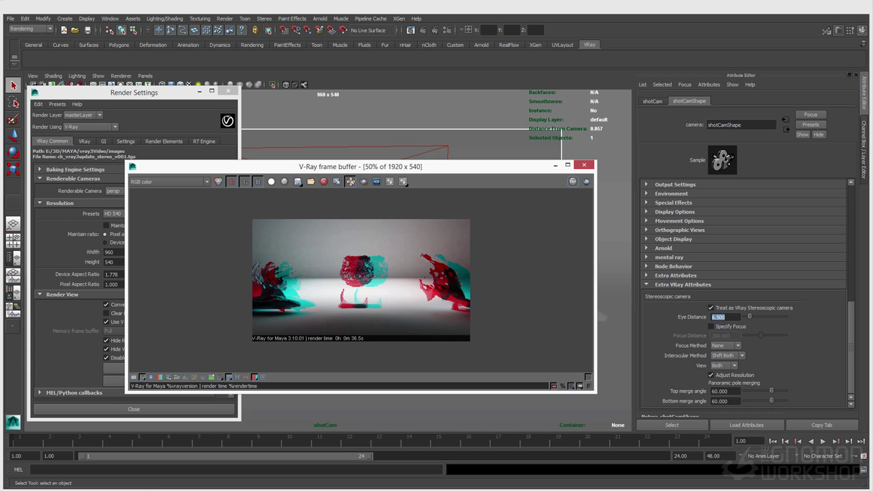
- Set the stereoscopic camera's Eye Distance to 0.65
drag(362, 167, 360, 292)
text(0.65)
key(Return)
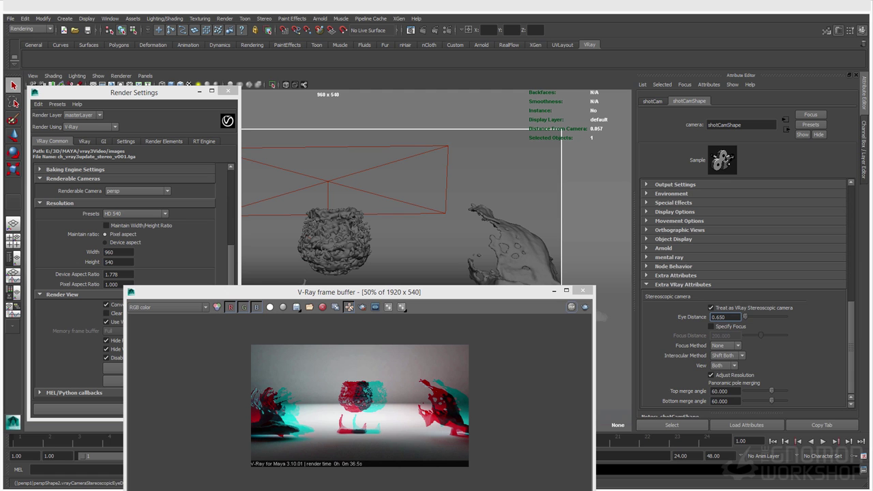
- Render the stereo view, inspect it in the frame buffer, and arrange the frame buffer window clear of the Render Settings
click(504, 181)
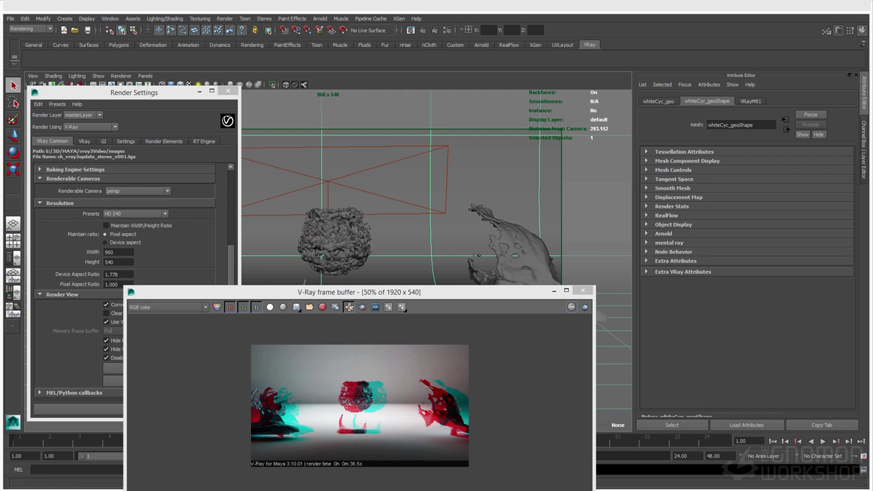
click(423, 30)
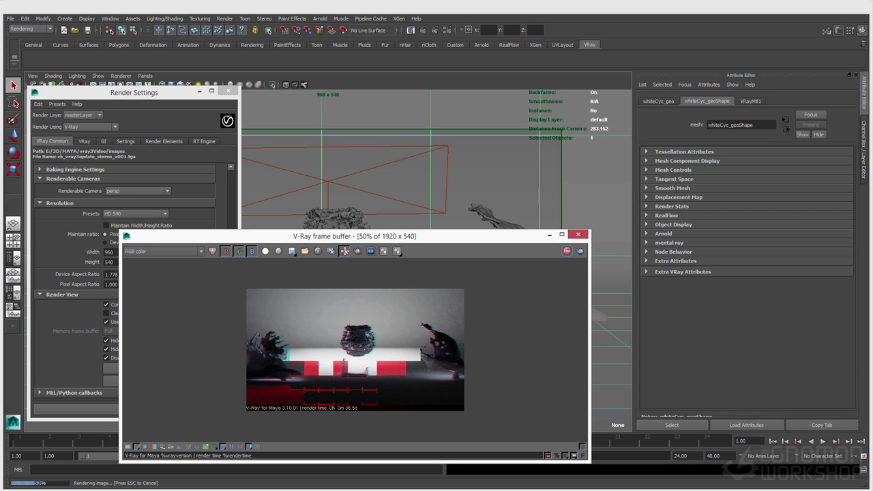
scroll(355, 349, up, 1)
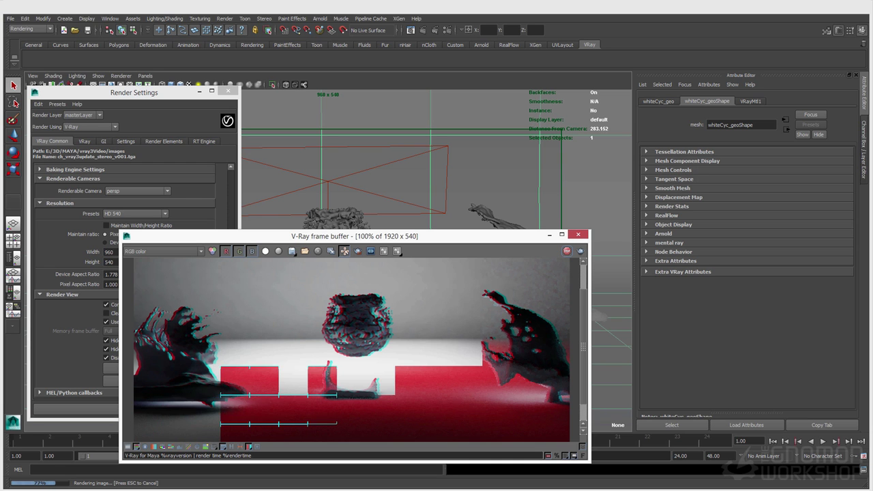
scroll(352, 349, down, 1)
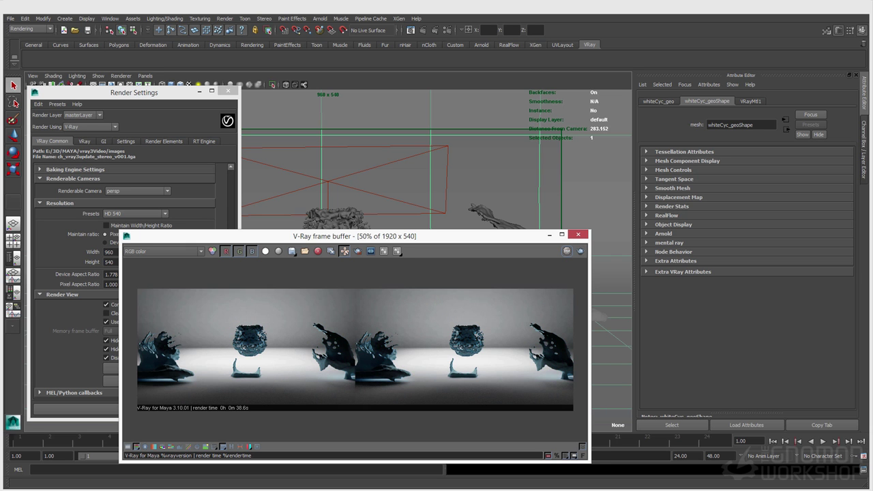
drag(409, 236, 463, 165)
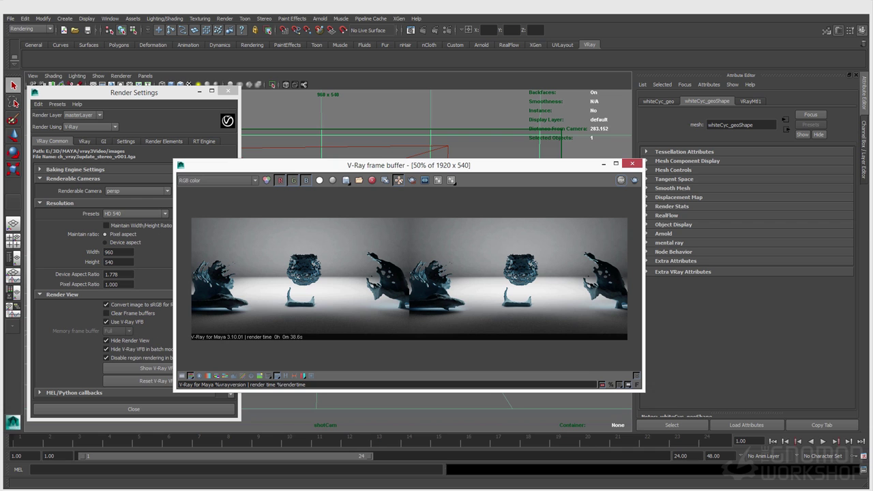
drag(409, 165, 461, 130)
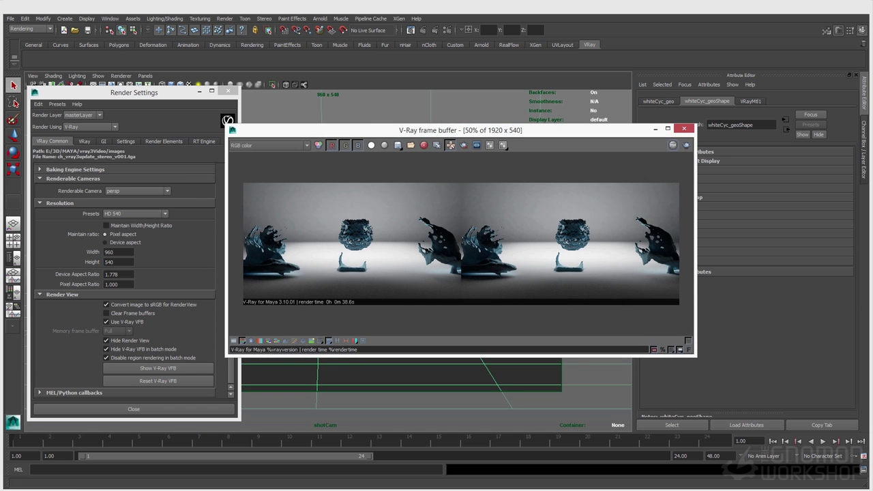
drag(227, 124, 250, 110)
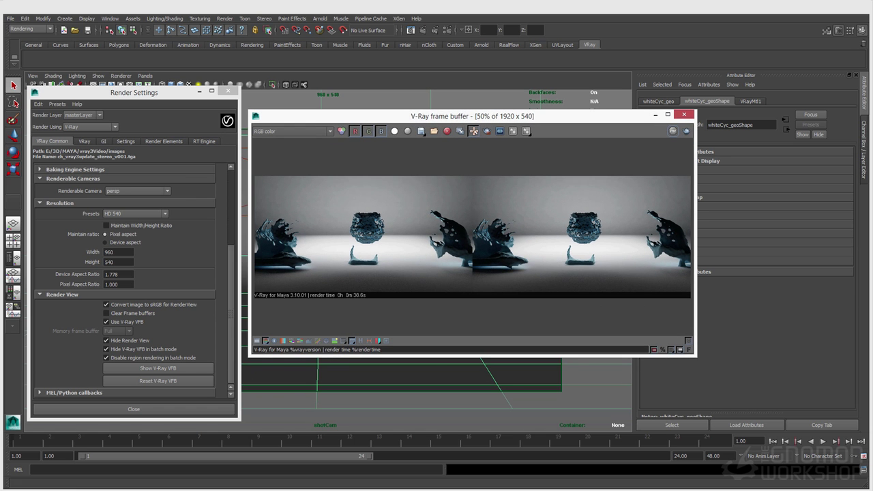
- Set the V-Ray camera type to Spherical in the Render Settings and enable Override FOV
click(84, 141)
drag(133, 92, 132, 103)
drag(471, 116, 466, 109)
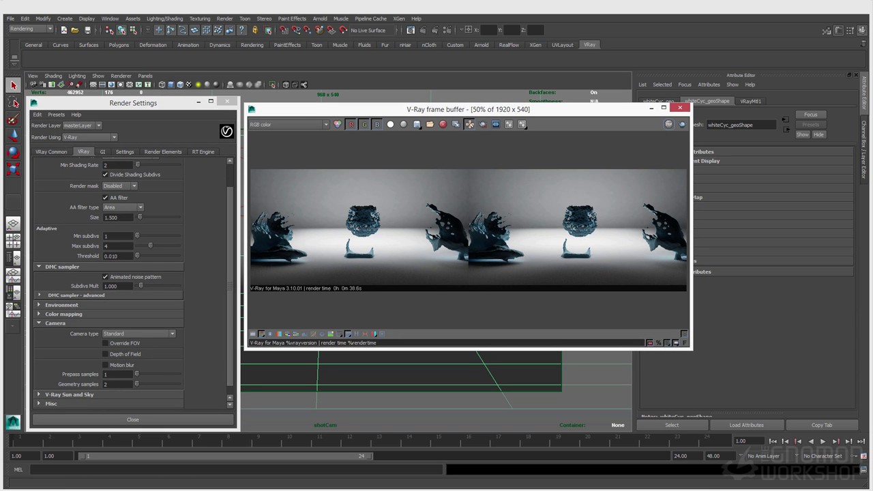
click(139, 333)
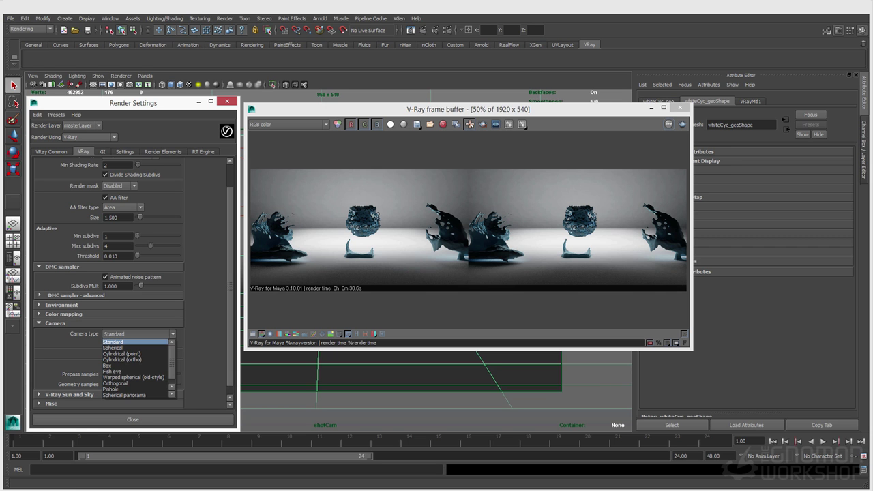
click(116, 348)
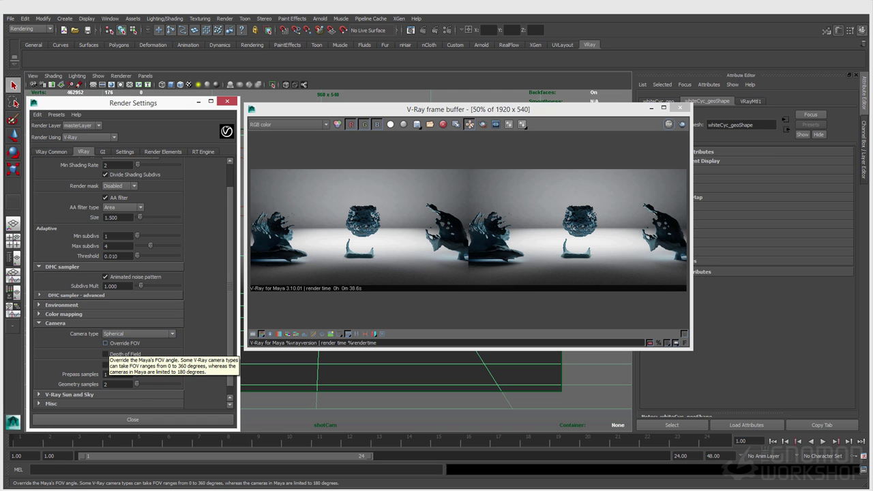
click(105, 343)
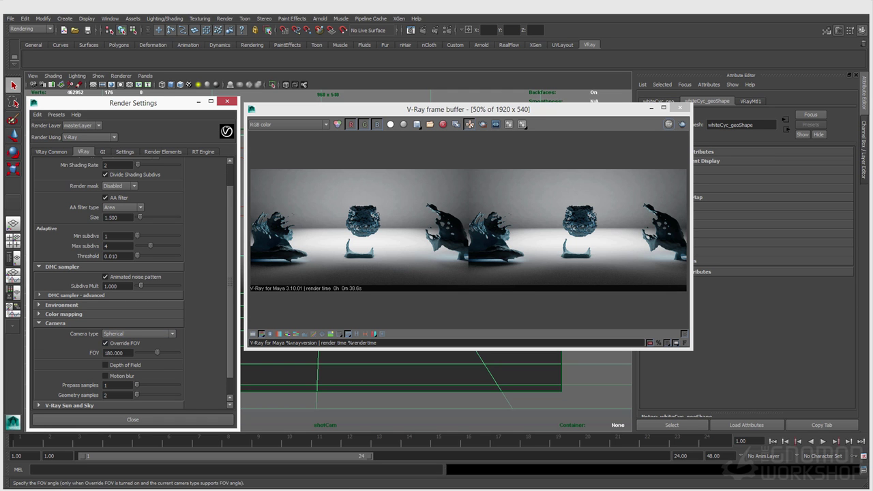
- Set the spherical camera's FOV to 360, test render the shot view, and close the frame buffer and Render Settings
text(84.944)
key(Return)
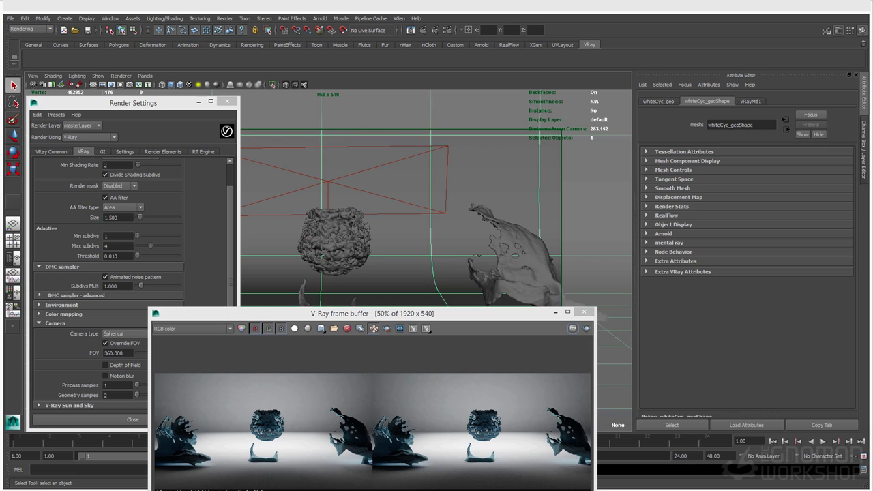
click(334, 240)
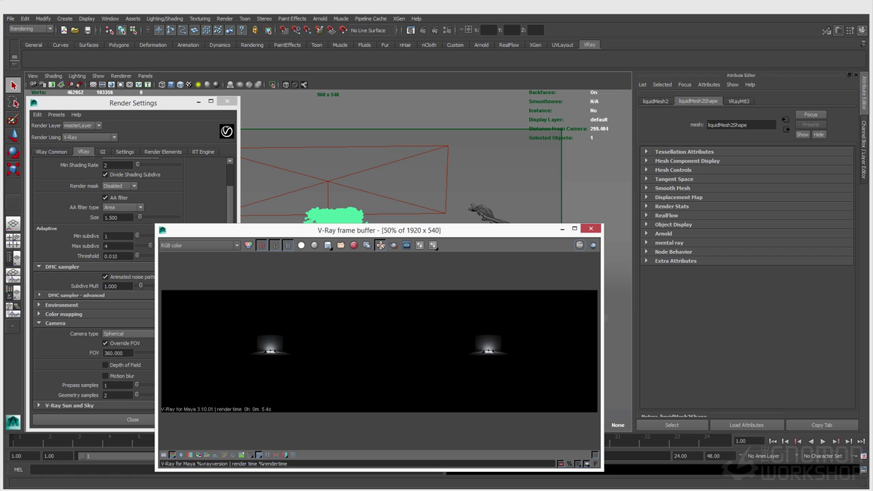
click(590, 228)
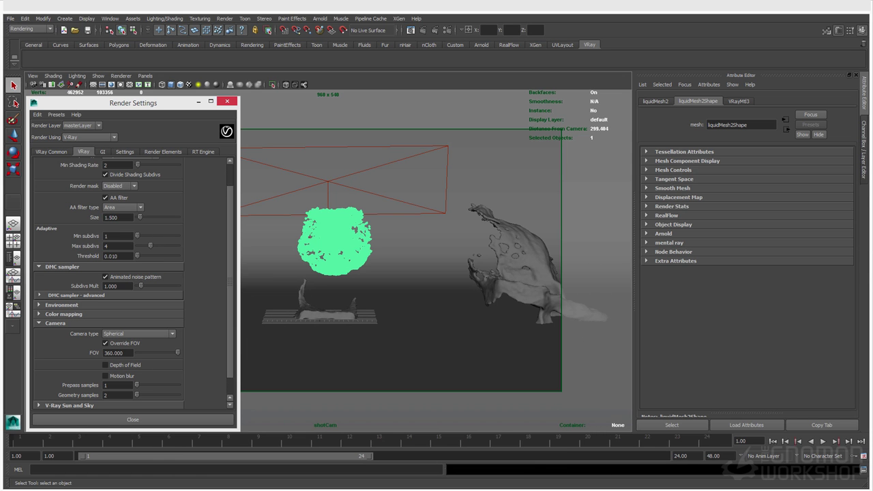
click(227, 101)
- Switch the viewport to the persp camera and select shotCam for moving
click(145, 76)
mouse_move(170, 85)
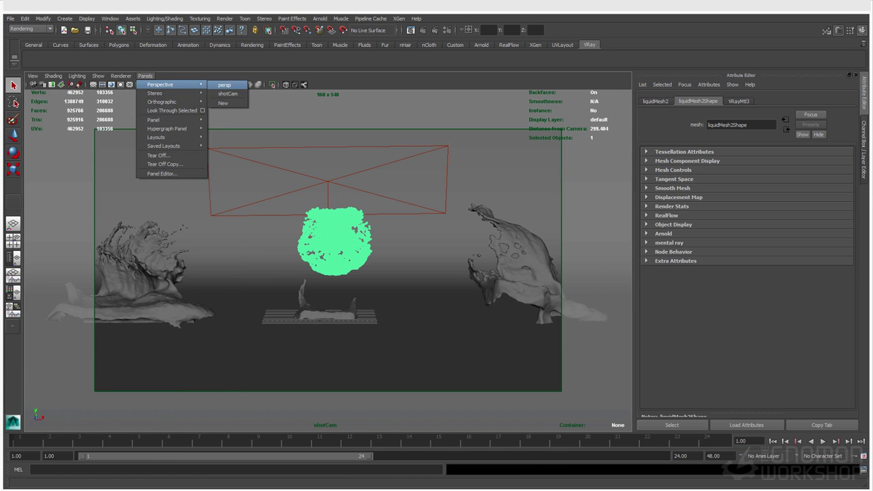
click(224, 85)
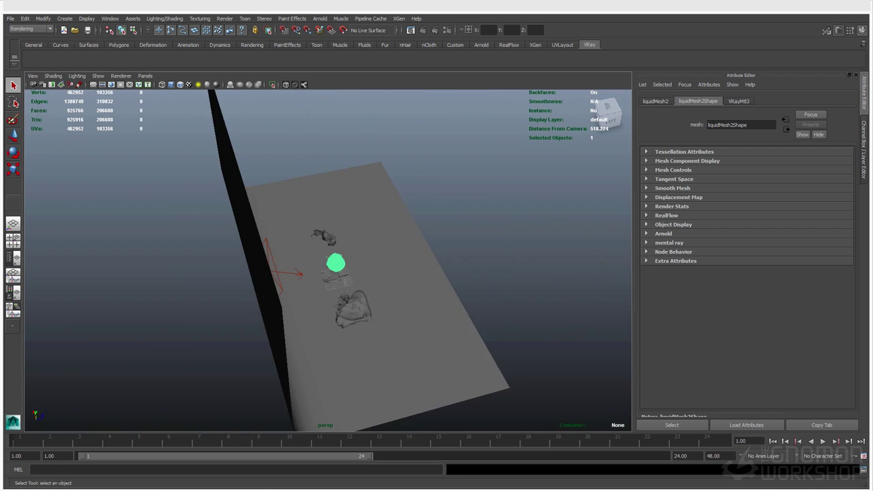
alt+right_drag(382, 263, 327, 262)
alt+middle_drag(334, 262, 263, 259)
drag(520, 220, 520, 221)
key(w)
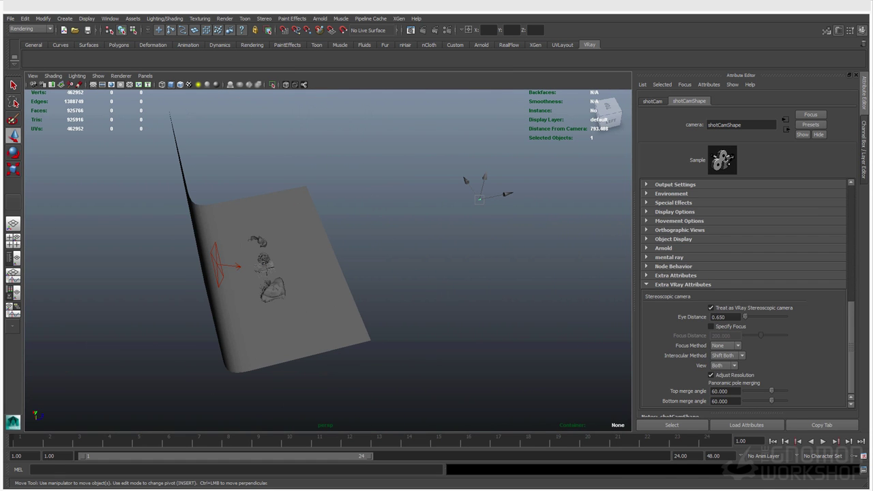
- Select shotCam's parent group CAM, center its pivot, and move it in among the liquid meshes
key(Up)
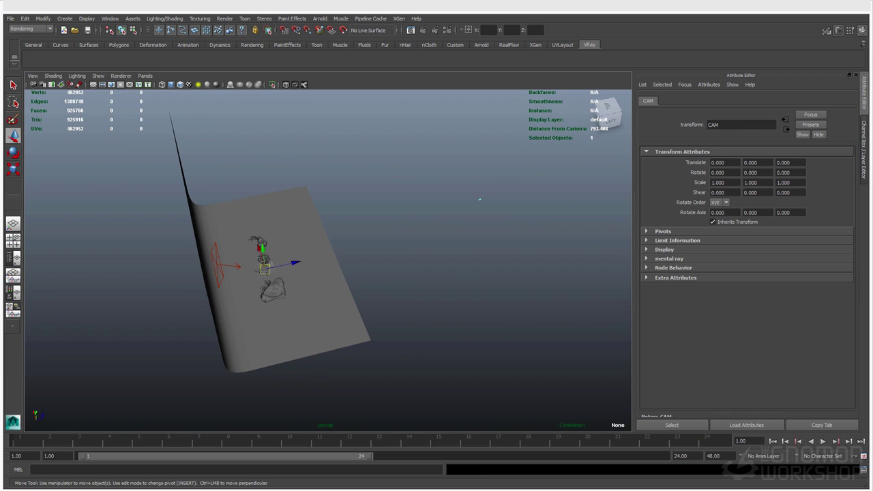
click(43, 18)
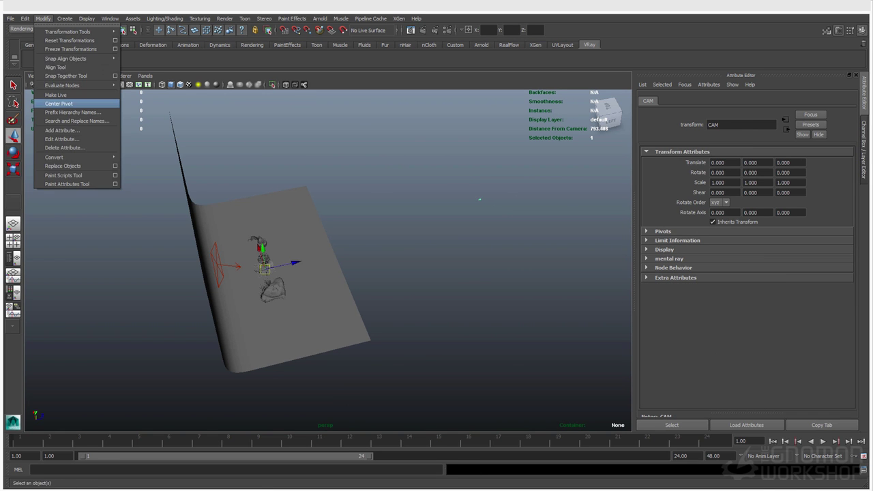
click(58, 103)
drag(501, 195, 267, 263)
- Move liquidMesh1 away from the central liquid ball to a Z translation of about -189.45
key(q)
click(272, 287)
key(w)
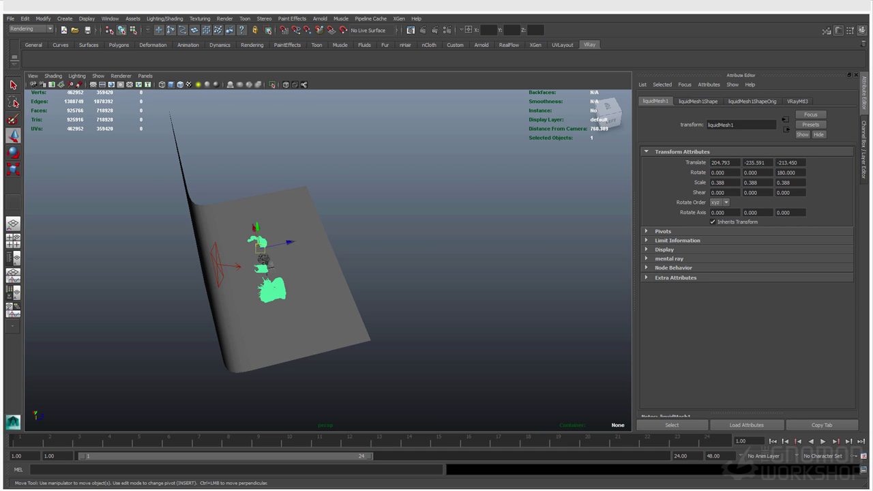
key(q)
click(258, 264)
key(w)
key(q)
key(w)
click(265, 268)
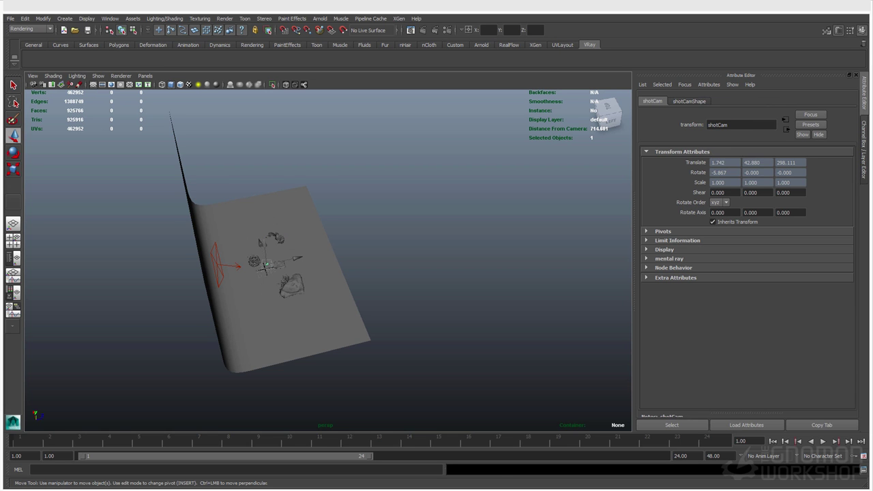
click(264, 269)
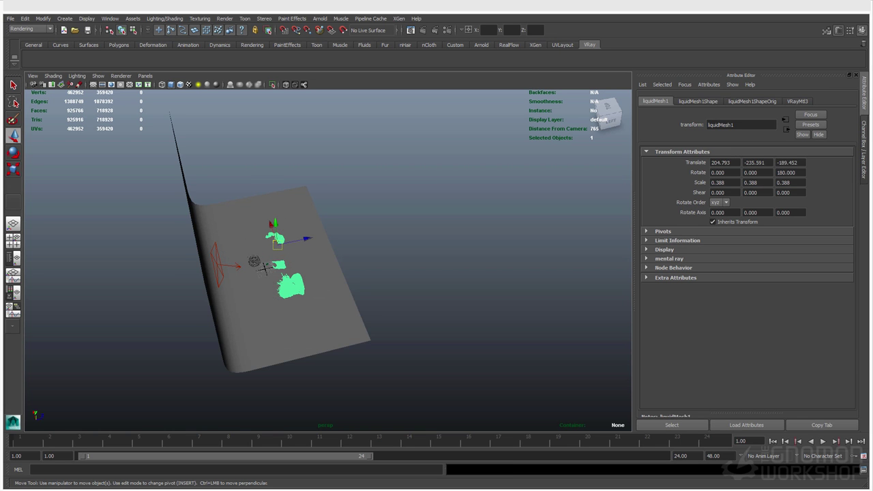
- Reposition the CAM group between the liquid meshes at a translation of about -21.45, -29.70, -287.76
key(q)
click(265, 269)
key(w)
drag(288, 260, 293, 259)
key(f)
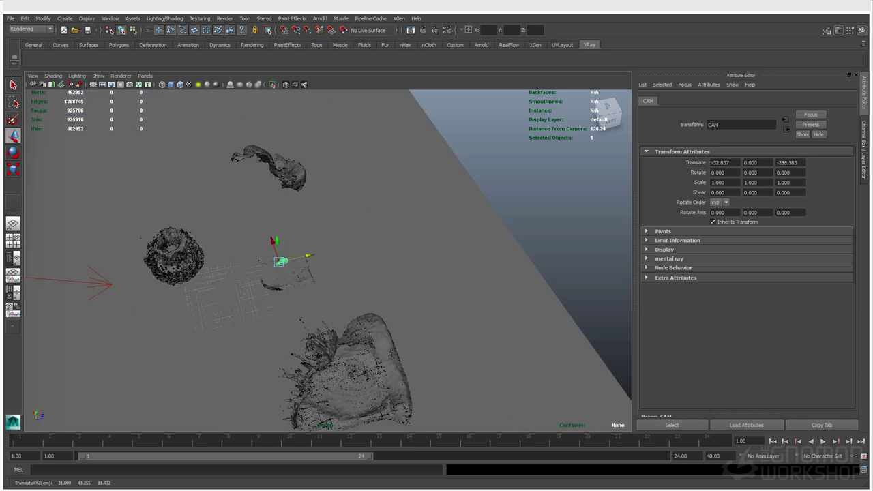
alt+right_drag(396, 273, 362, 273)
alt+middle_drag(361, 273, 403, 122)
alt+right_drag(402, 122, 365, 130)
drag(356, 133, 354, 212)
drag(374, 242, 379, 240)
alt+drag(361, 287, 303, 300)
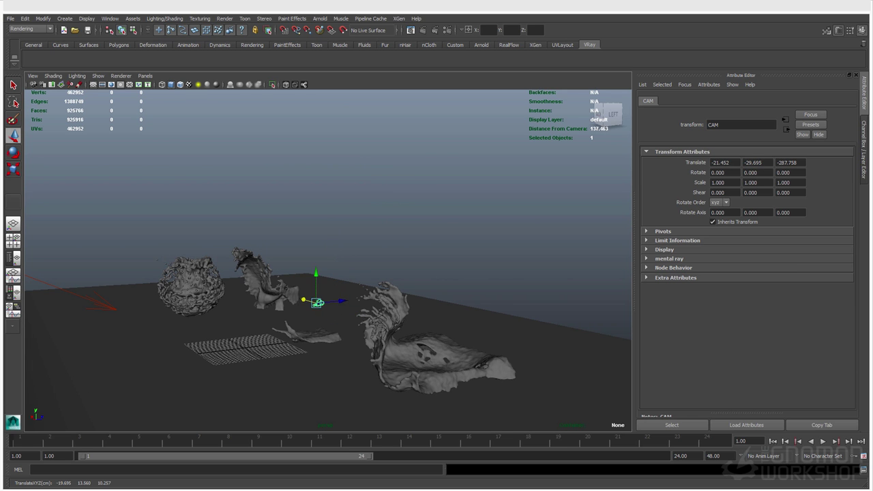
- Look through shotCam, render the 360-degree spherical stereo view, and reposition the frame buffer to inspect the result
key(q)
click(225, 177)
click(145, 75)
mouse_move(160, 85)
click(225, 93)
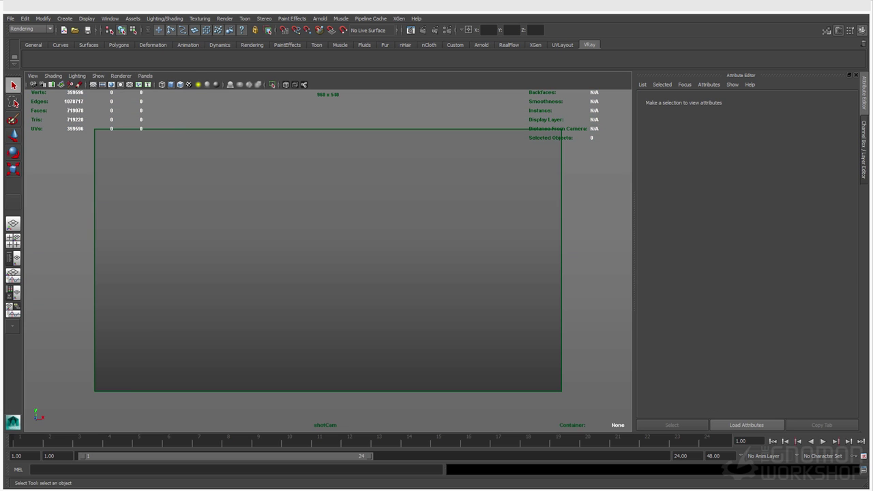
click(286, 211)
click(423, 30)
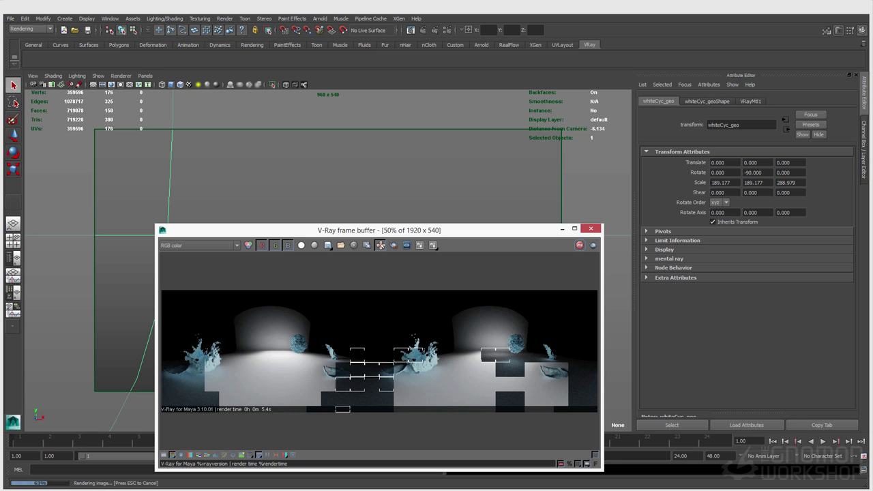
click(285, 455)
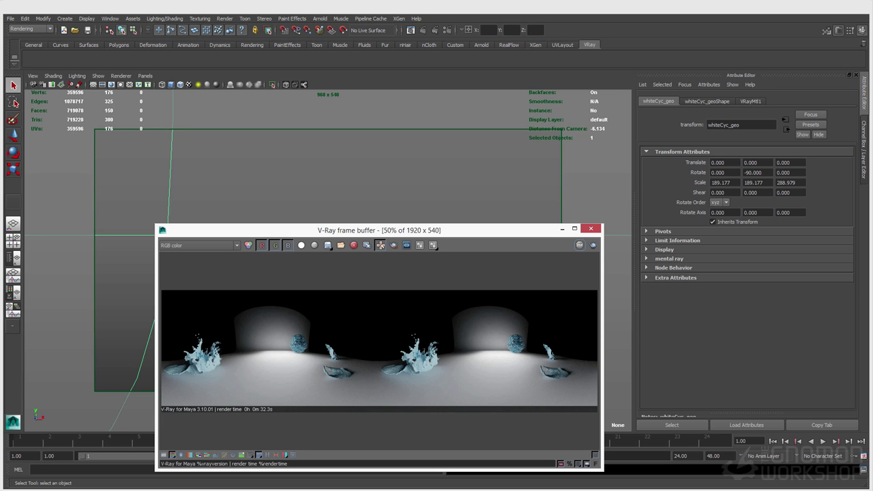
drag(382, 229, 347, 176)
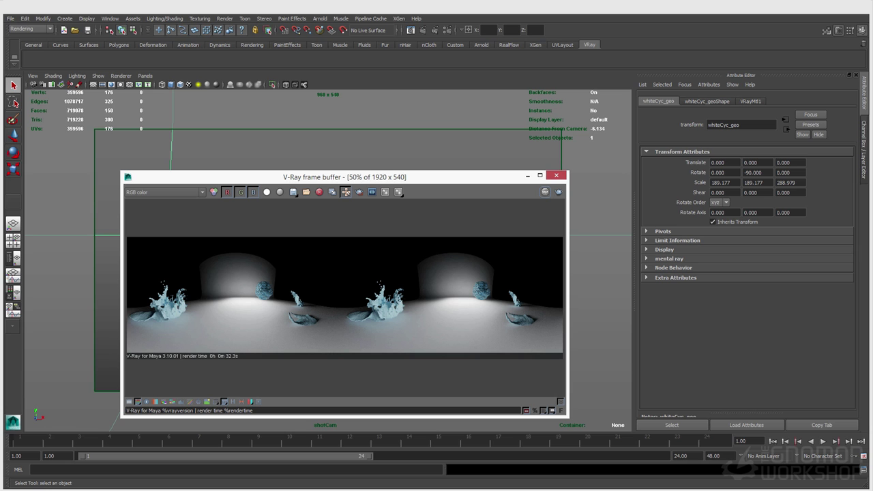
- Show the Render Settings again and select the camera of the current view
click(319, 30)
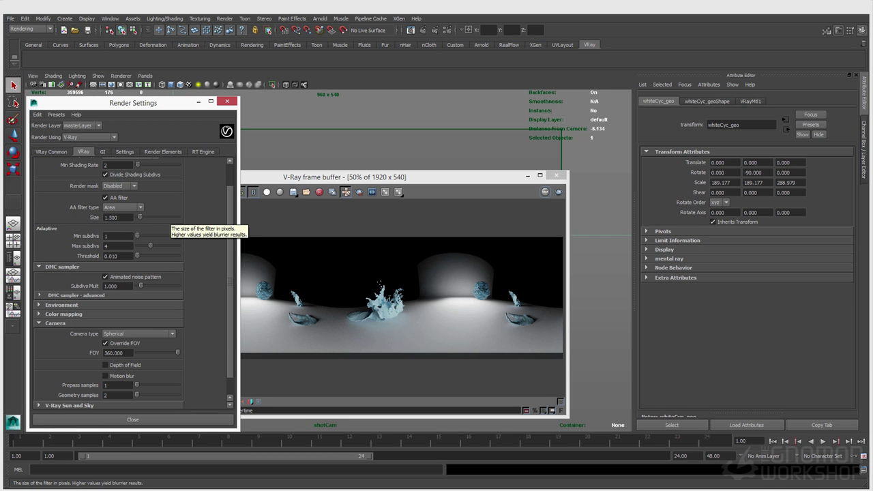
click(32, 75)
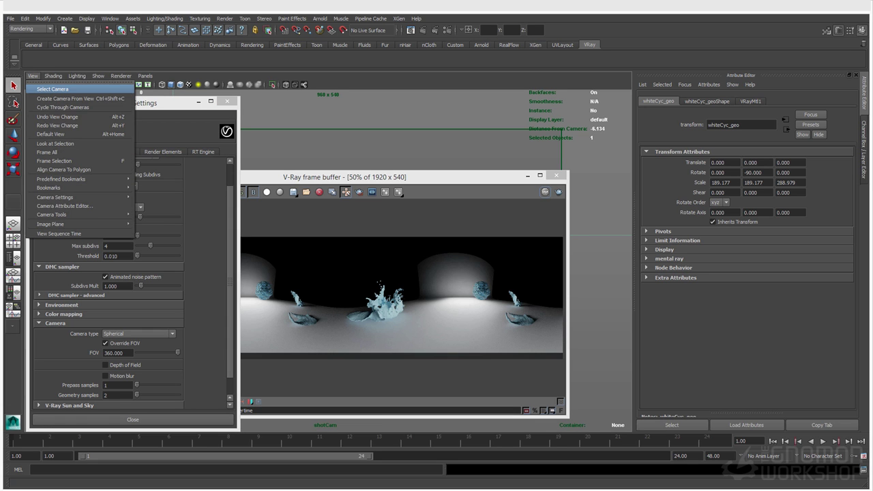
click(52, 88)
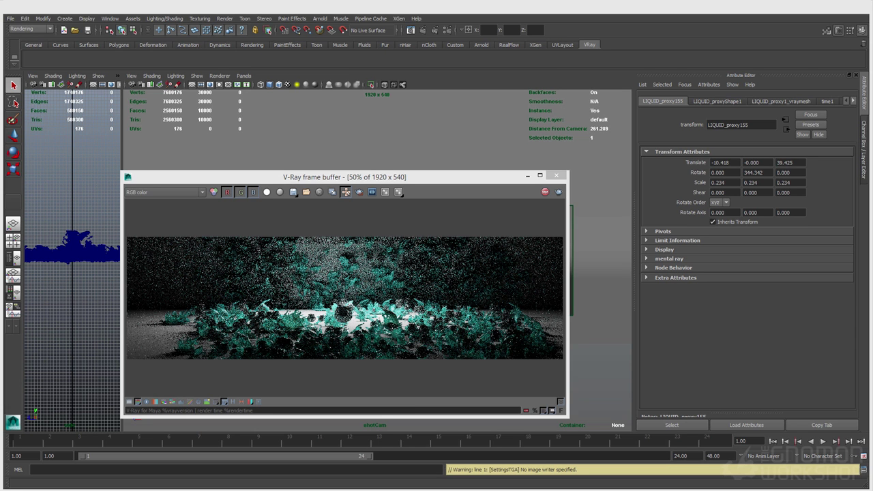
- Move the frame buffer off the proxy scene, select a liquid proxy instance, and show its V-Ray mesh attributes
drag(341, 177, 358, 147)
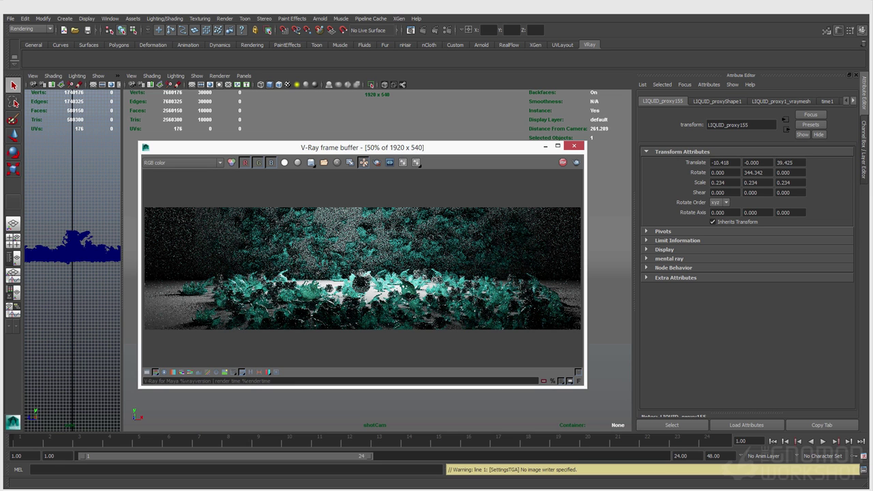
drag(362, 141, 350, 306)
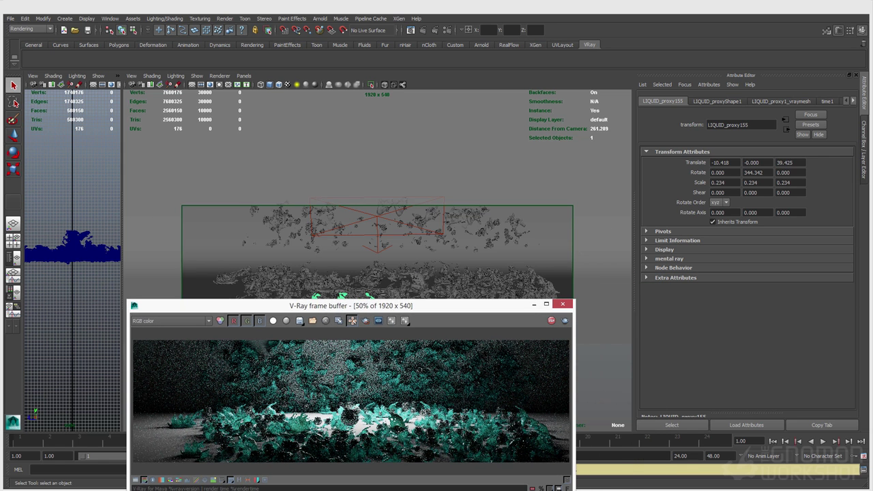
click(406, 268)
click(778, 101)
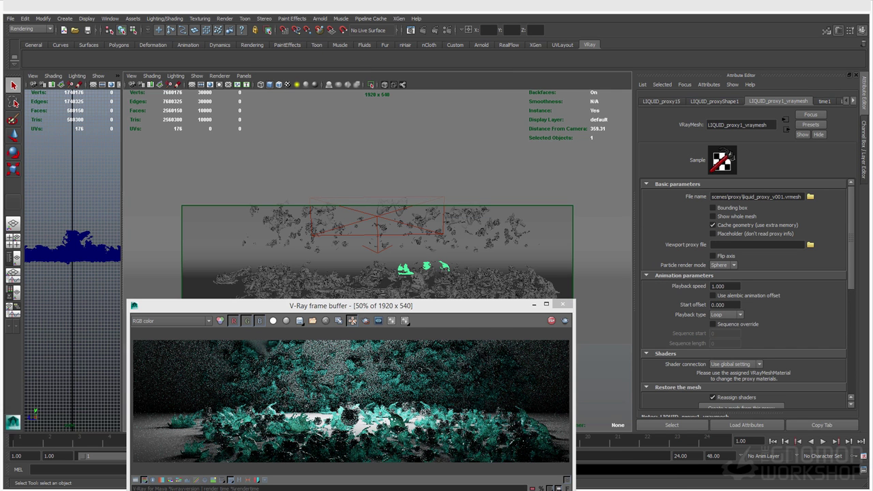
- Bring the frame buffer back into view, examine the progressive render of the instanced proxies, and close the frame buffer
drag(341, 305, 363, 210)
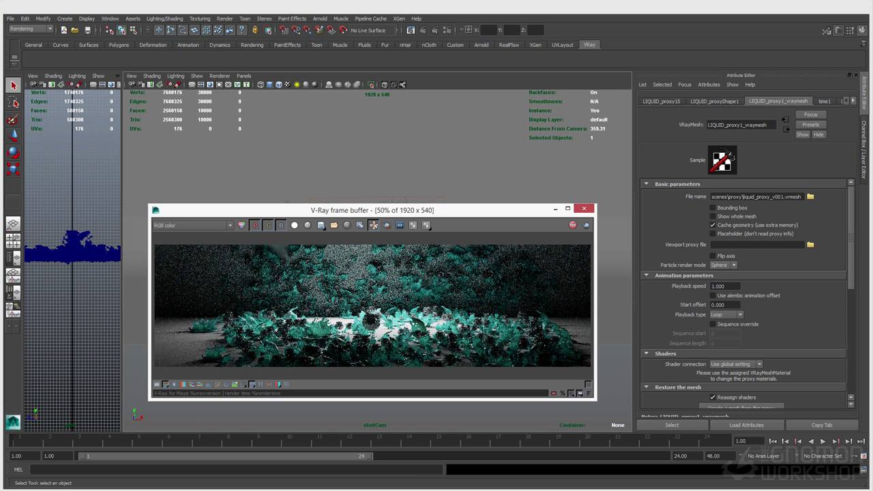
drag(368, 209, 342, 201)
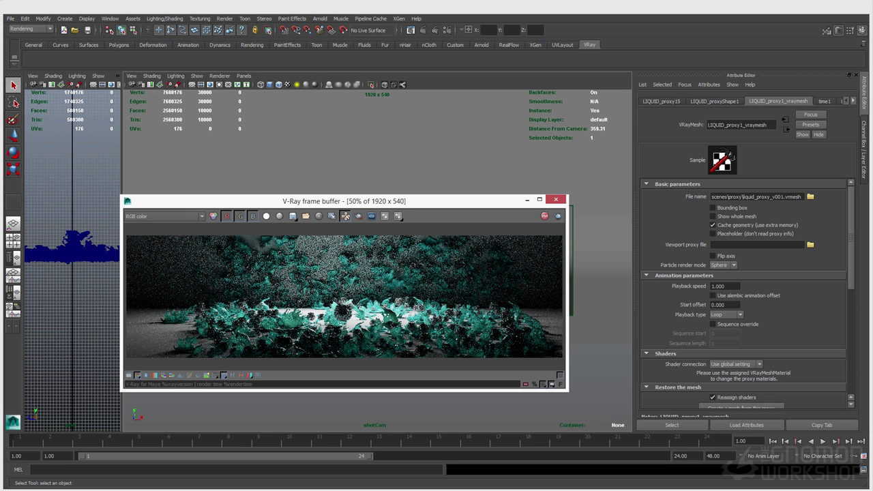
drag(342, 196, 342, 140)
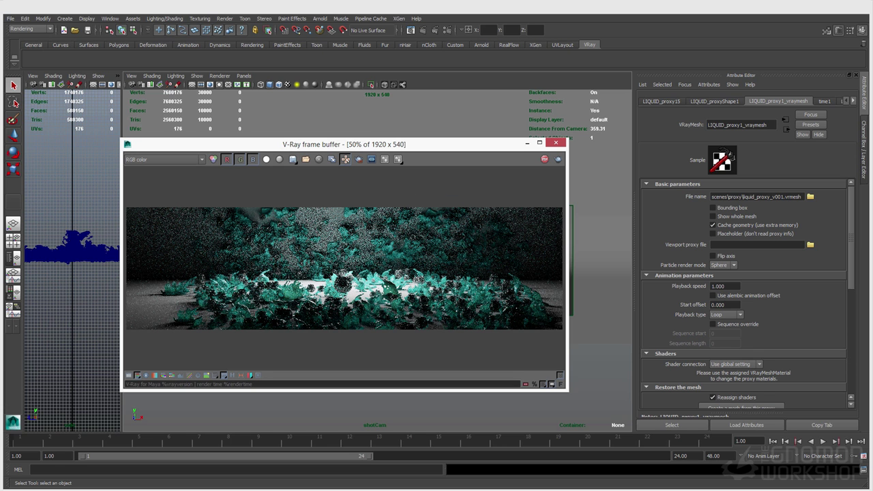
drag(341, 144, 354, 147)
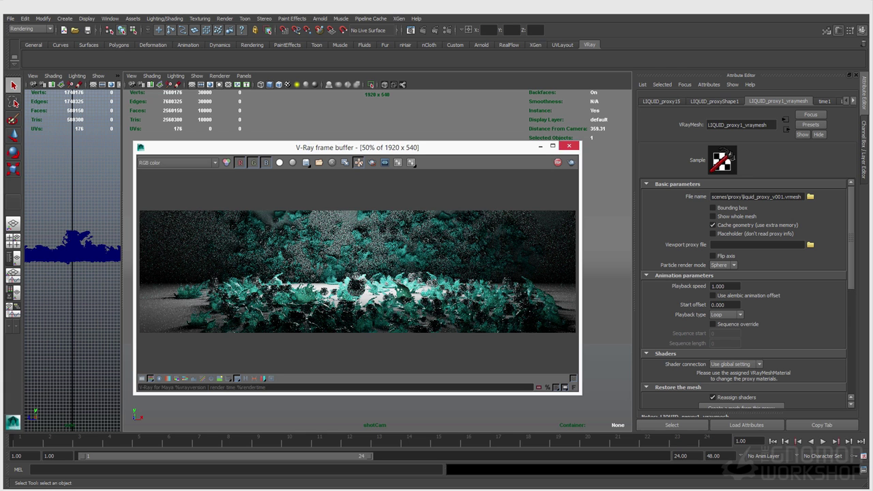
click(569, 145)
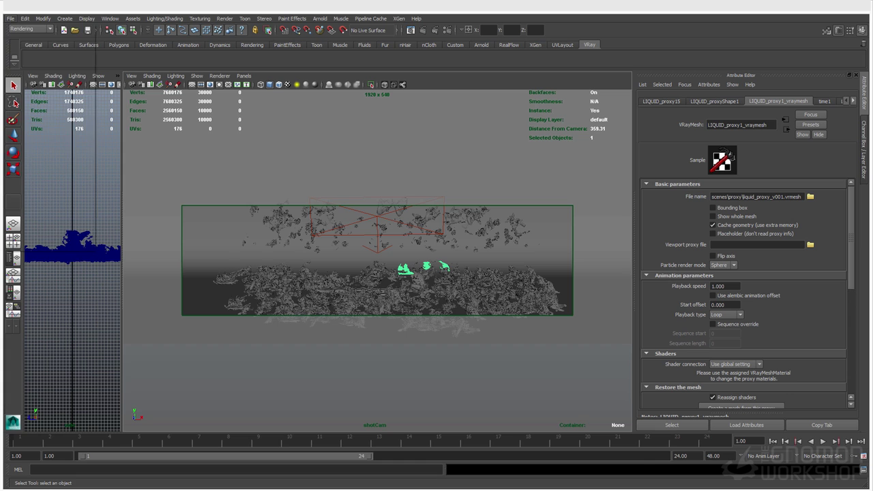
- Open the scene ch_proxyABCSphere.mb without saving the current one, and select one of the instanced spheres
key(ctrl+o)
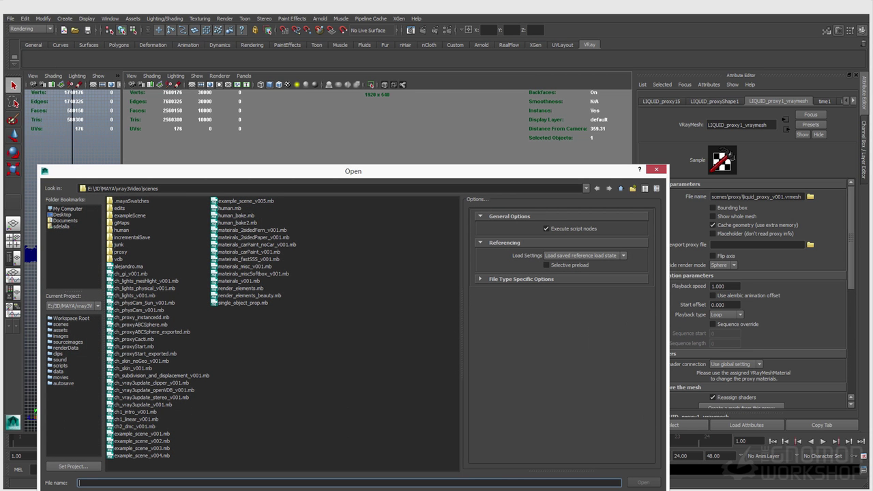
double_click(142, 325)
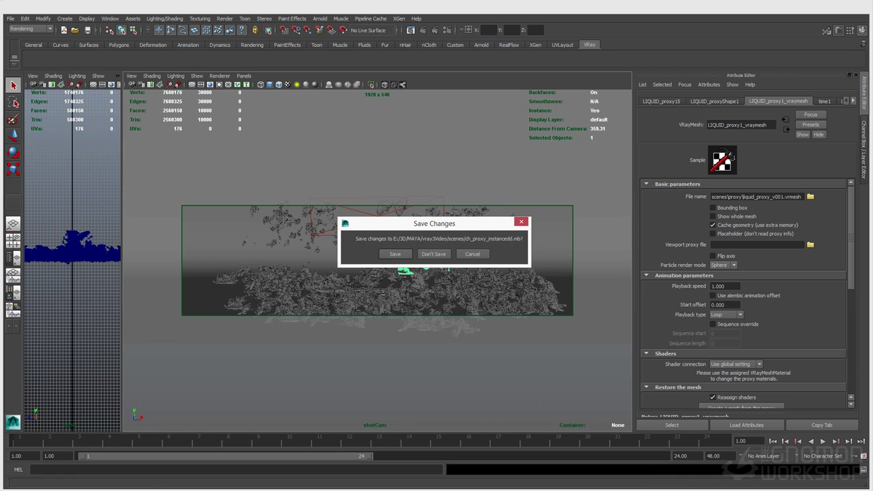
click(437, 259)
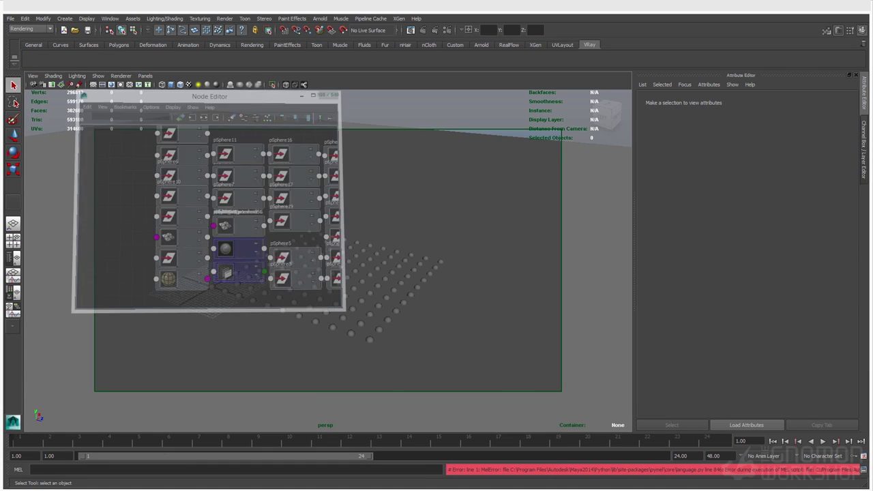
click(337, 244)
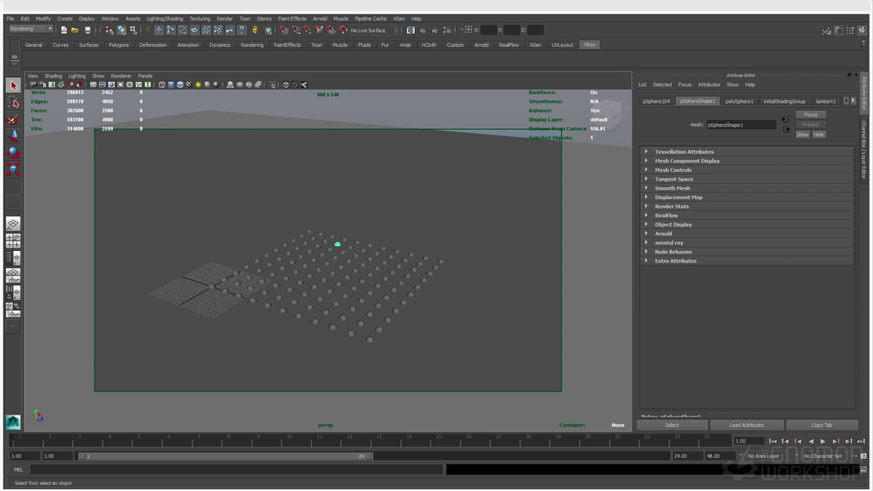
- Open the scene ch_proxyABCSphere_exported.mb without saving the current one, and review the sphere array's Alembic proxy parameters
click(10, 18)
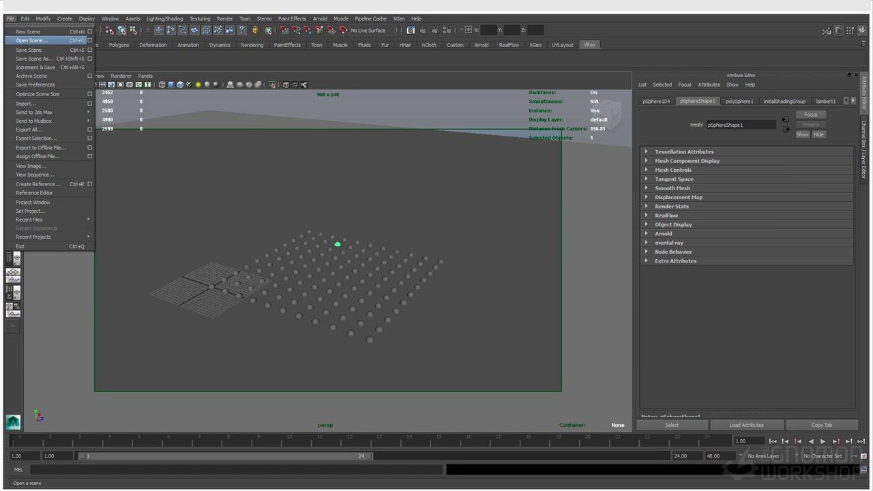
click(27, 41)
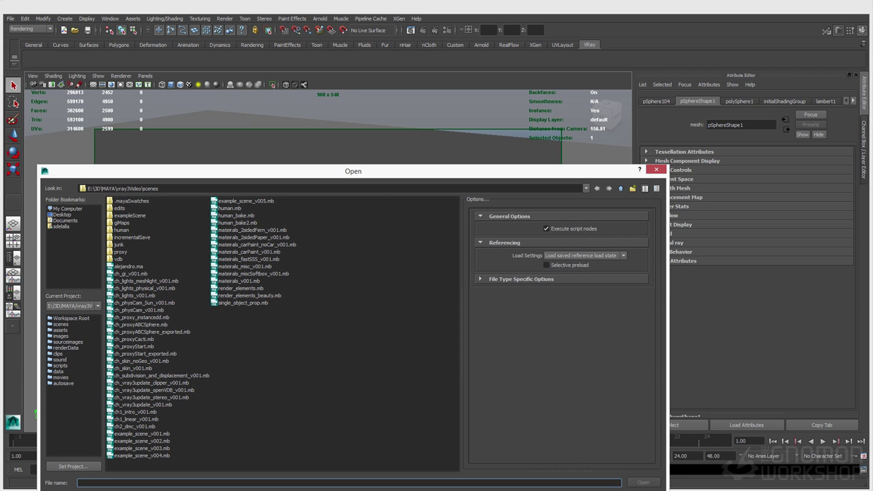
double_click(152, 332)
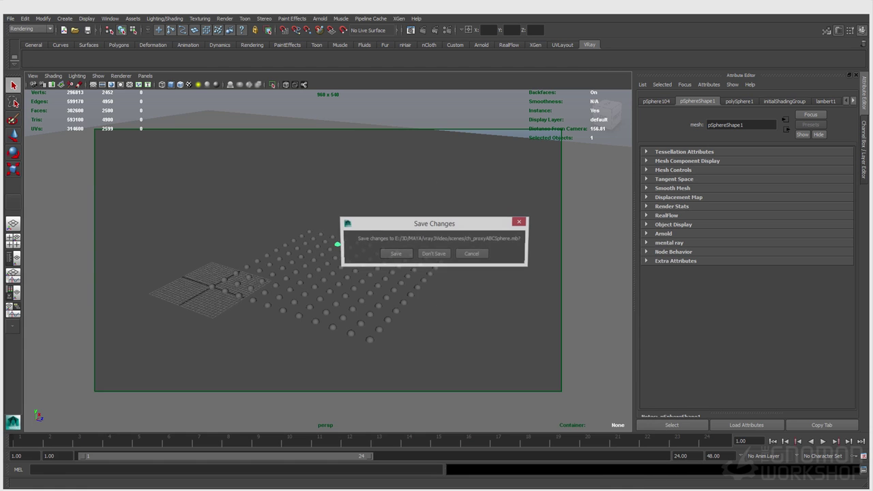
click(436, 253)
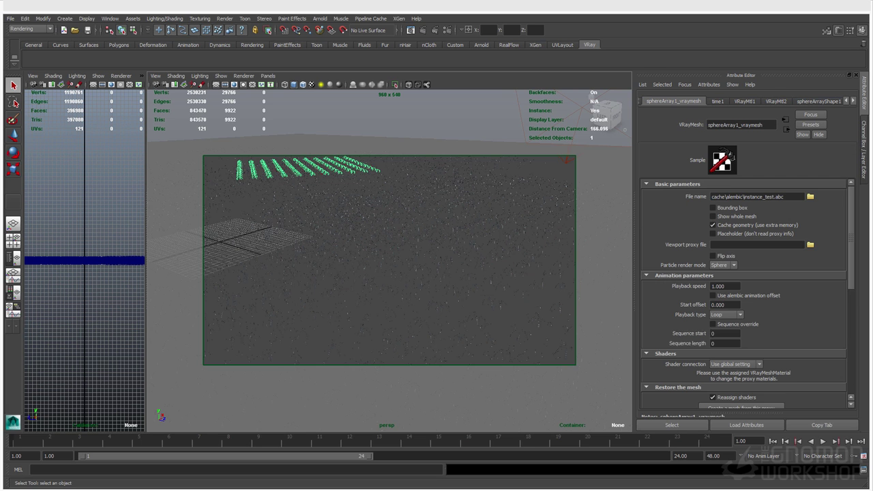
scroll(743, 293, down, 5)
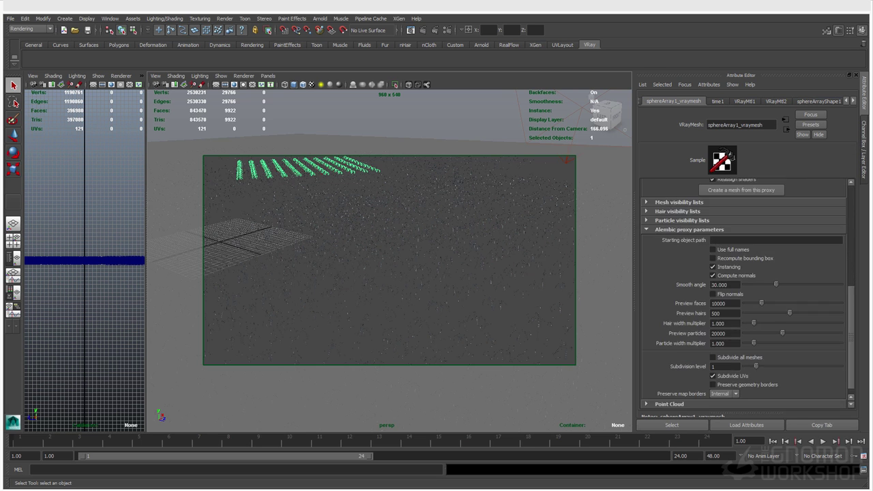
scroll(743, 294, up, 2)
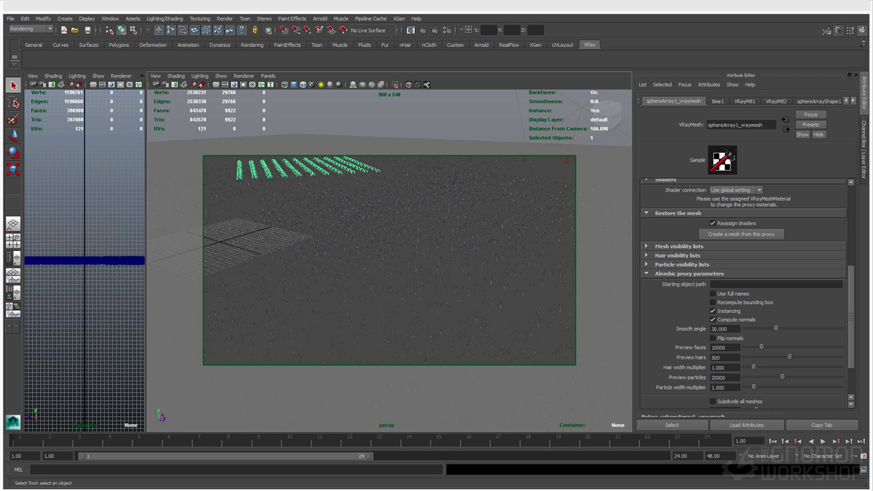
scroll(743, 293, up, 5)
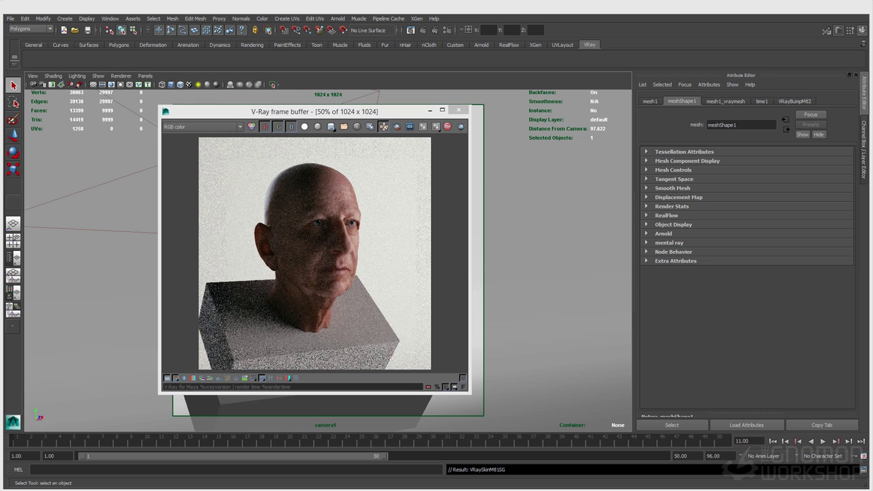
- Move the frame buffer clear of the head model and show the RT Engine options in the Render Settings
drag(313, 111, 505, 112)
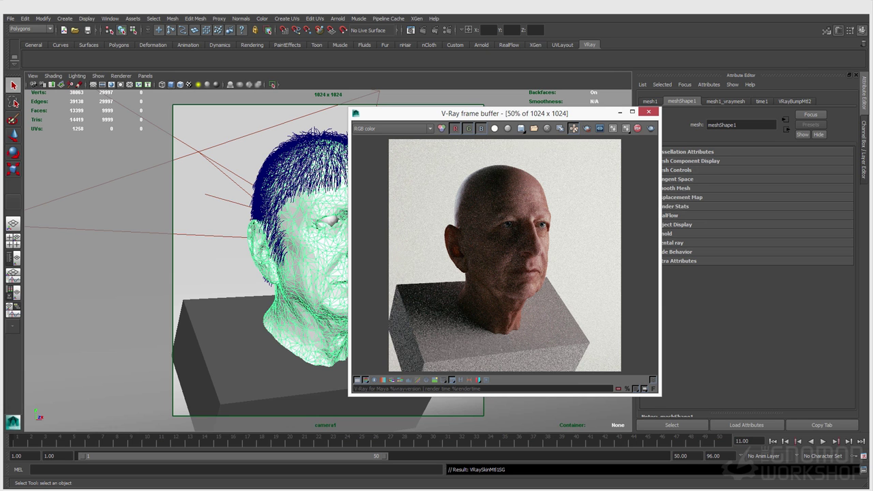
click(393, 128)
click(393, 137)
mouse_move(477, 113)
mouse_down()
mouse_move(464, 117)
mouse_move(517, 114)
mouse_move(463, 115)
mouse_up()
click(446, 30)
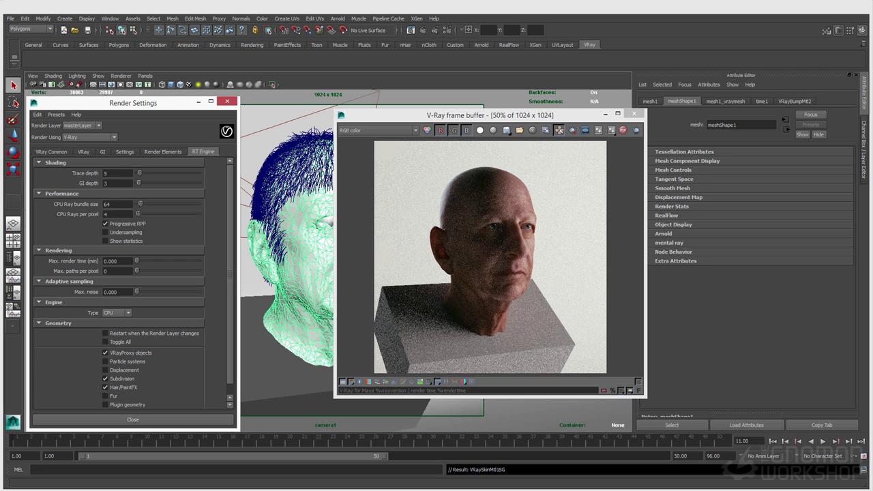
drag(490, 115, 556, 124)
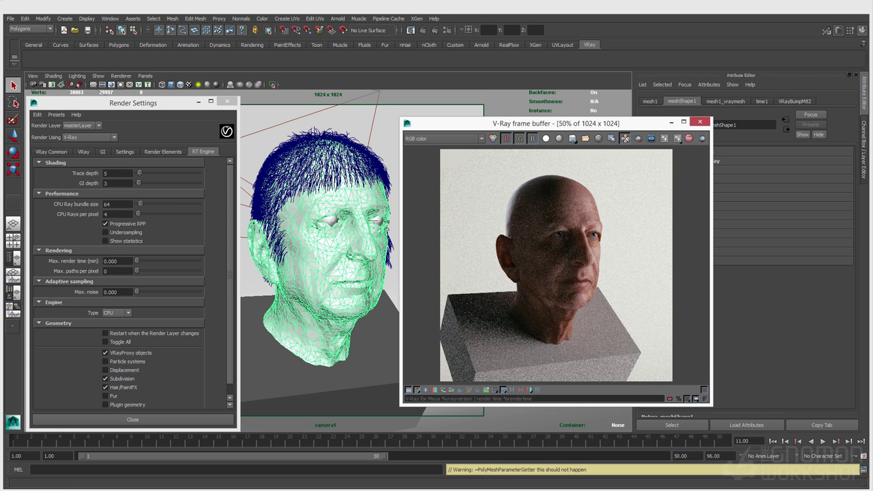
- Add the SSS render element to the scene's render elements and close the Render Settings
click(162, 151)
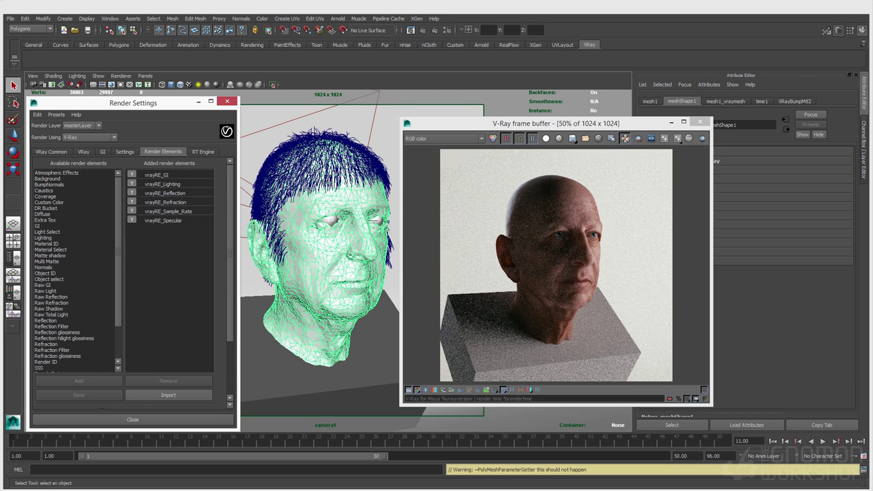
scroll(133, 283, down, 3)
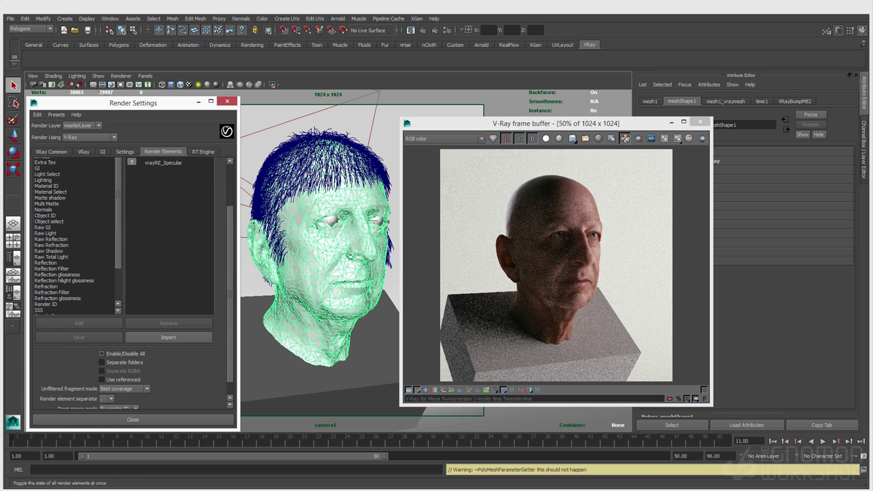
scroll(133, 283, up, 3)
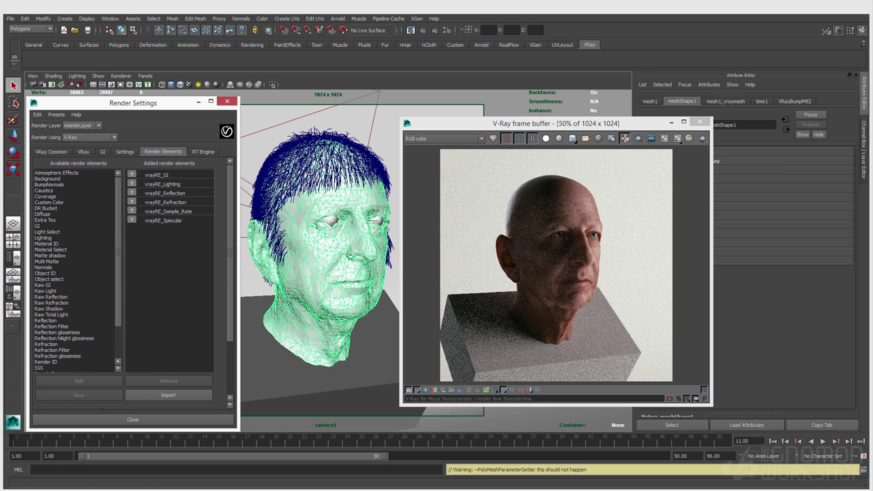
click(39, 367)
scroll(75, 307, down, 2)
click(79, 381)
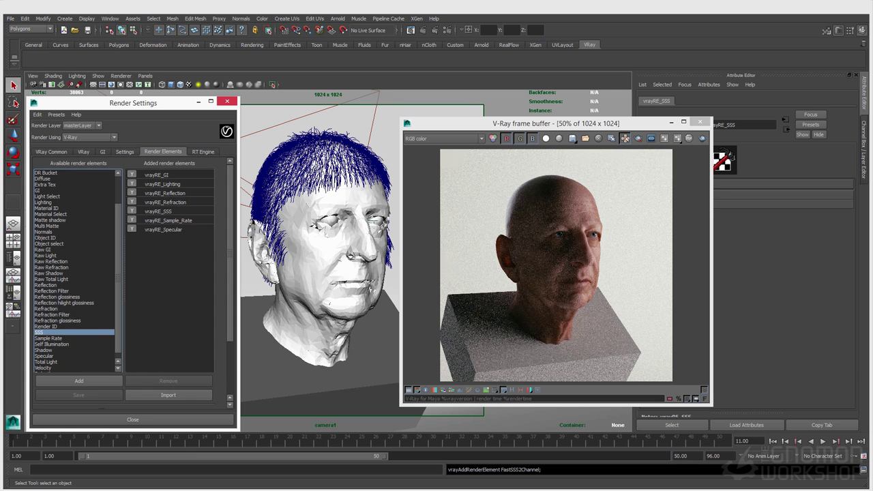
click(227, 101)
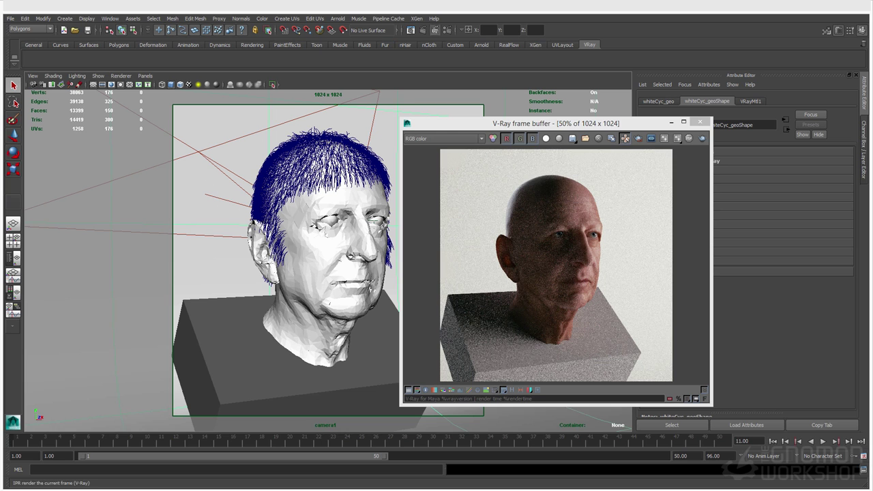
- Start an IPR render of the head and enable Fur among the RT Engine's geometry types
click(435, 30)
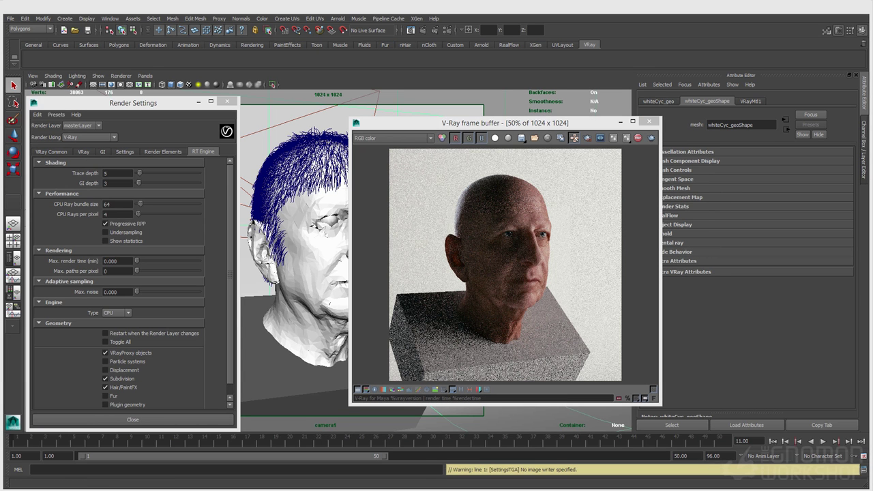
click(105, 395)
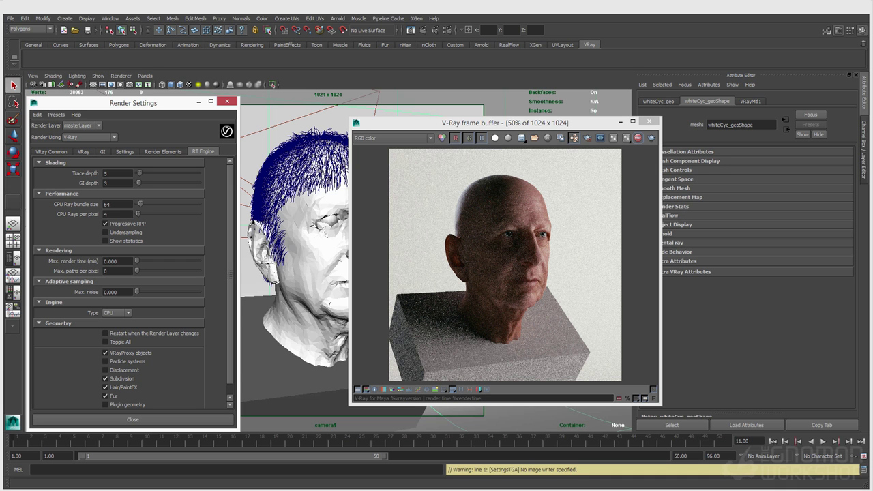
click(504, 123)
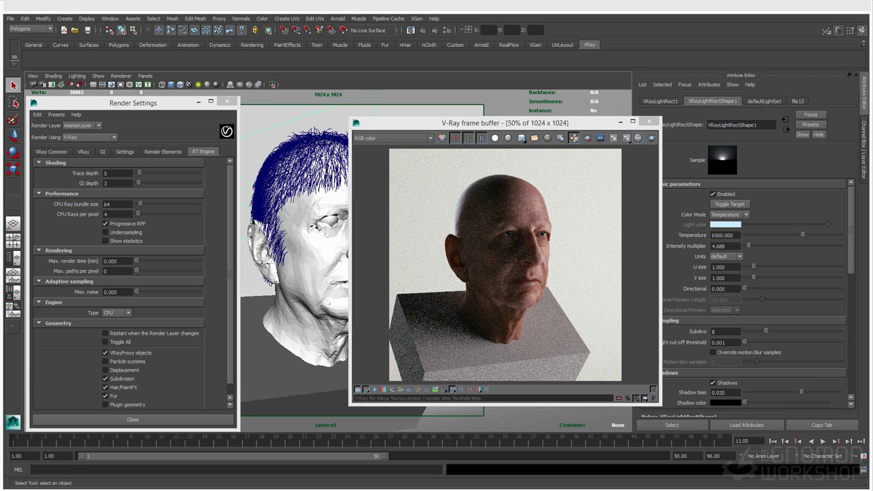
- Show the Paint Effects and nHair tools, select the head's V-Ray fur, and show the V-Ray creation commands
click(287, 45)
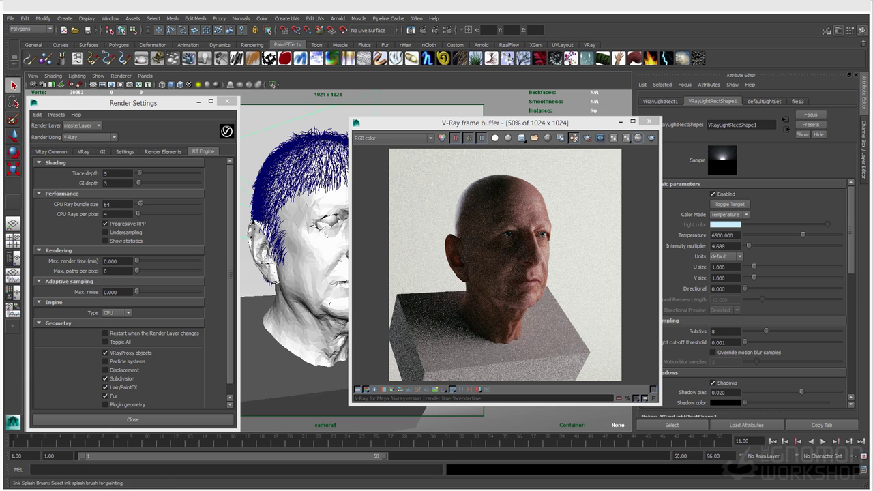
click(405, 45)
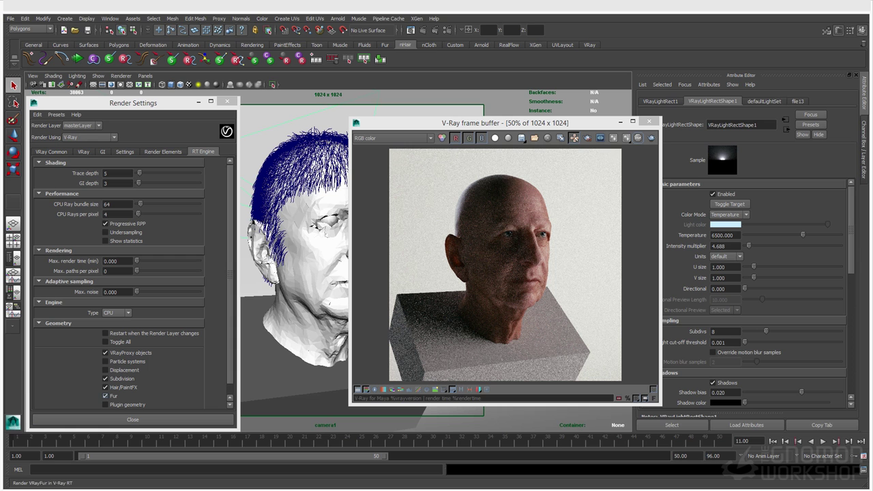
click(305, 274)
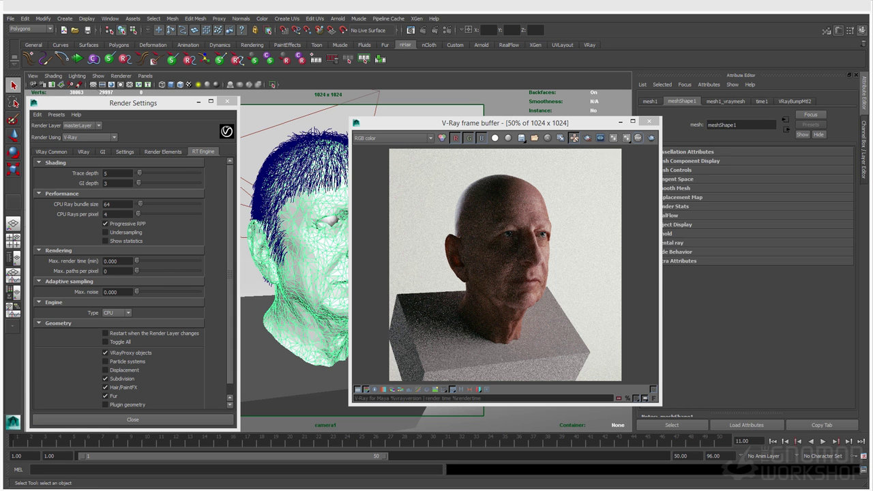
click(273, 178)
click(65, 19)
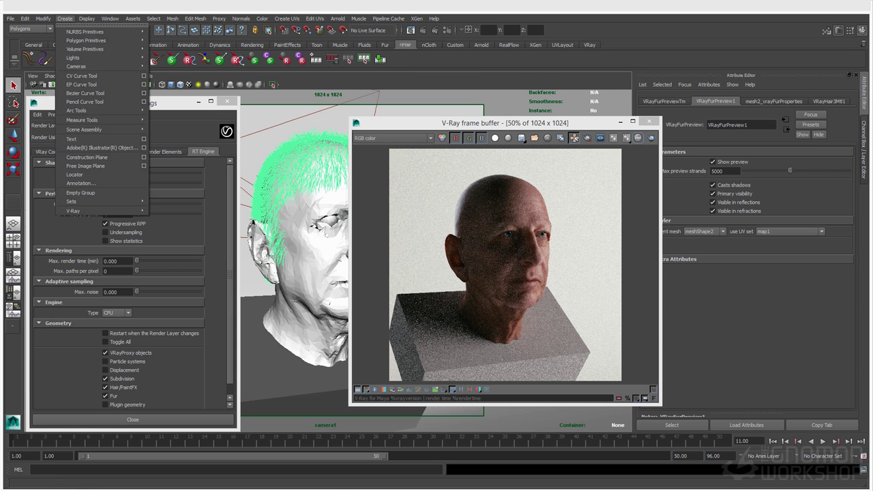
mouse_move(73, 211)
mouse_move(170, 348)
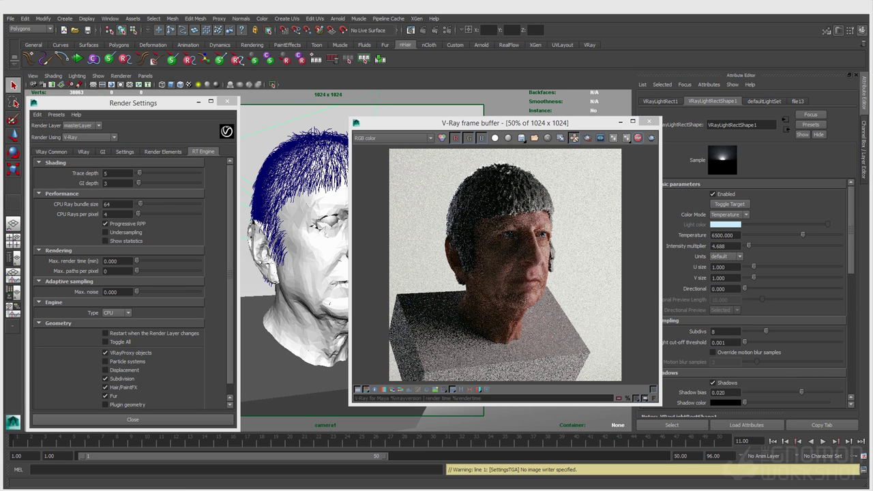
- Select the head's V-Ray fur, mark a render region over the front hairline, and show the fur properties
click(295, 168)
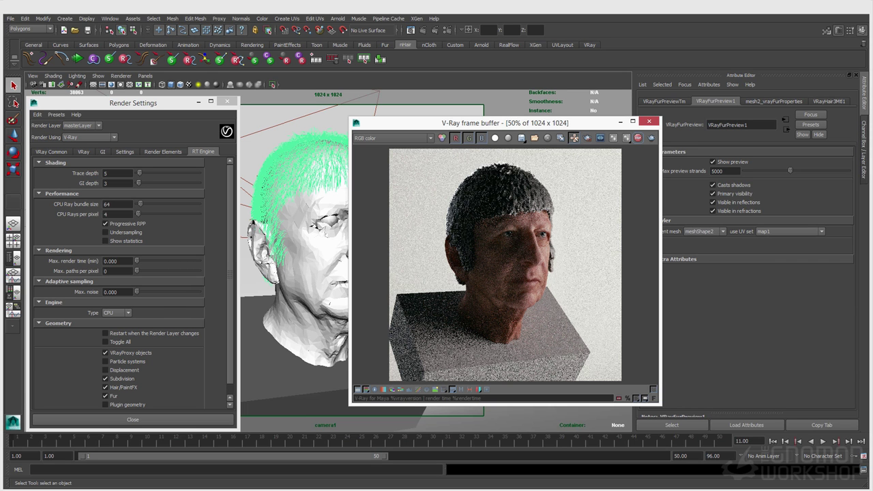
drag(496, 188, 554, 225)
click(773, 101)
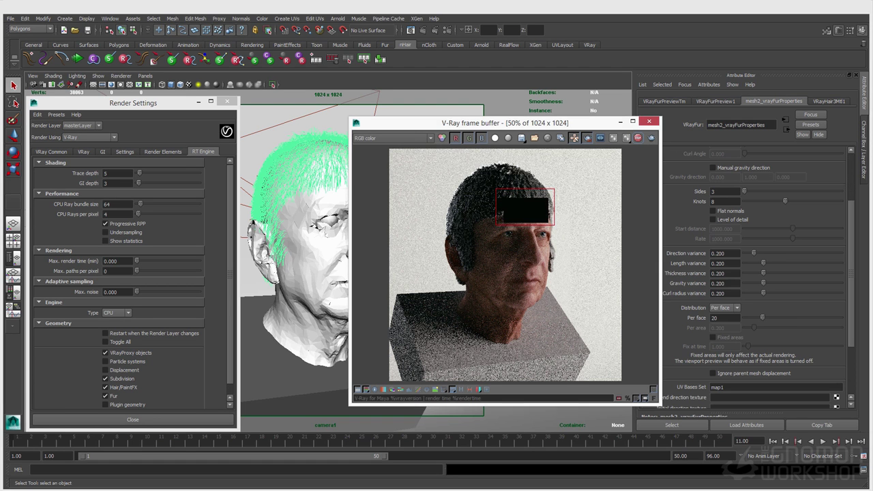
drag(504, 123, 489, 122)
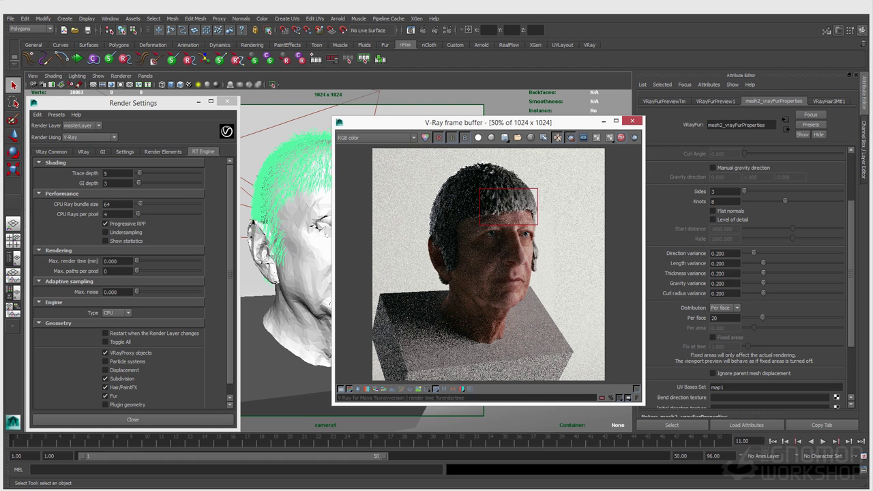
- Set the thickness of the head's V-Ray fur to 0.01
scroll(750, 273, up, 3)
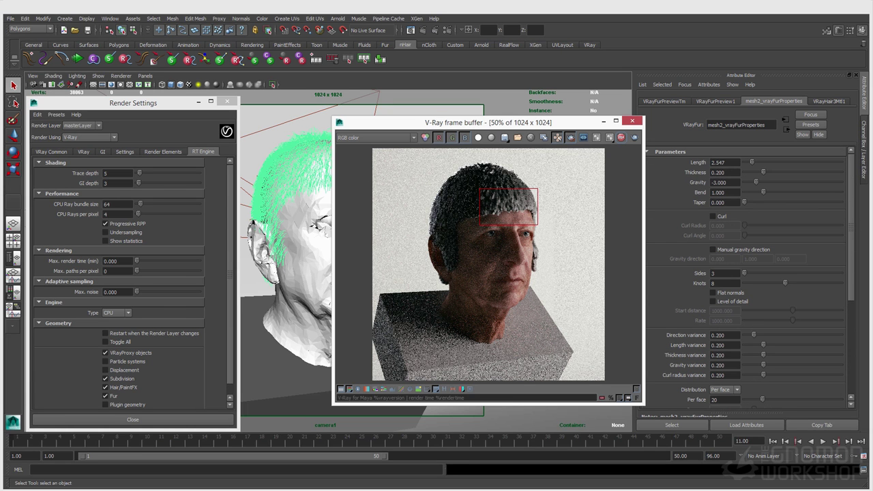
click(724, 172)
text(0.01)
key(Return)
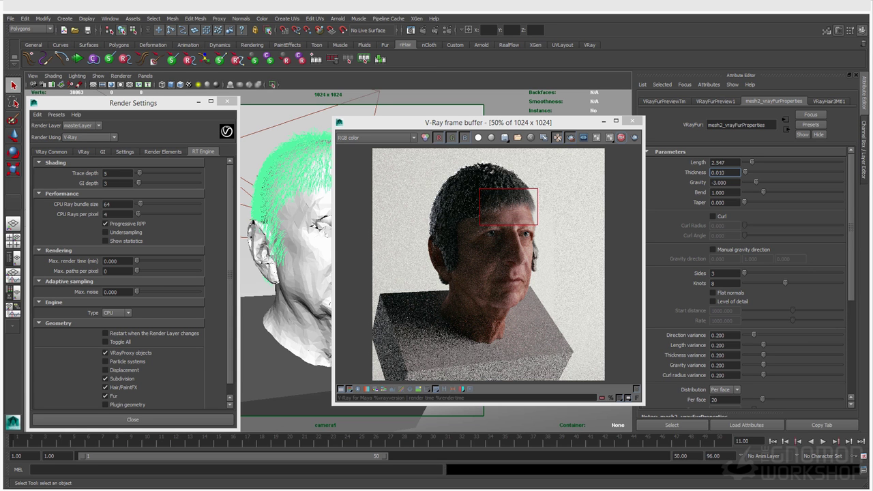
- Redraw the render region around the hair and face, and set the fur's per-face distribution to 10
drag(417, 166, 553, 293)
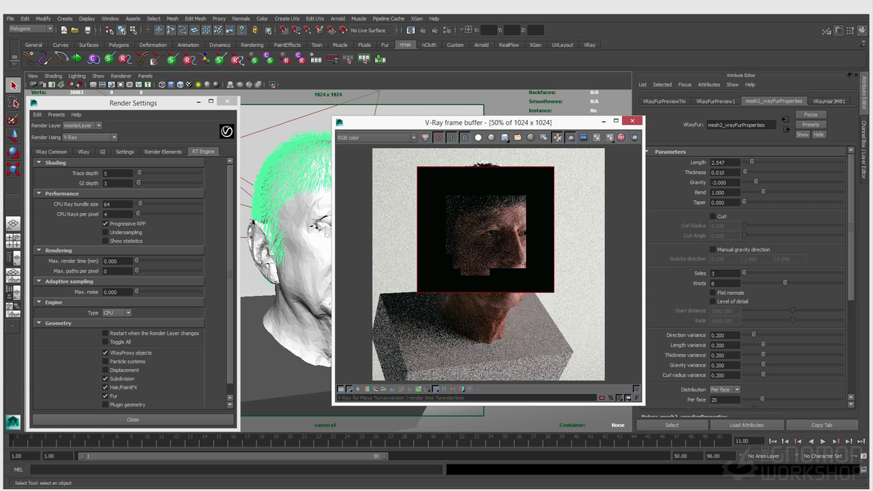
scroll(747, 273, down, 2)
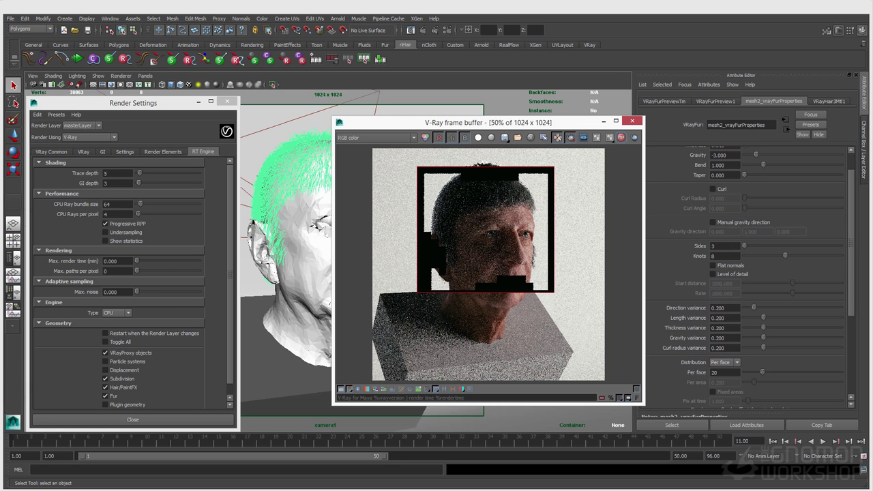
double_click(714, 372)
text(10)
key(Return)
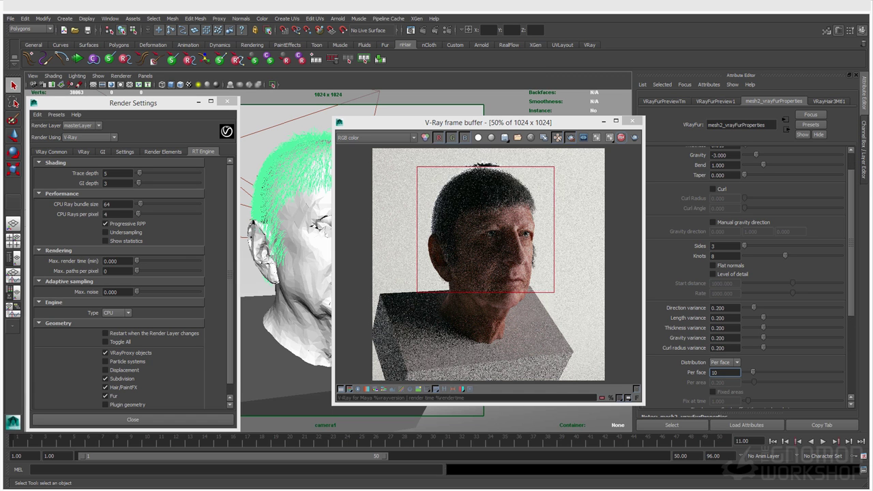
- Examine the SSS, sampleRate, refract, reflect and specular channels of the head render, and return to RGB color
click(375, 137)
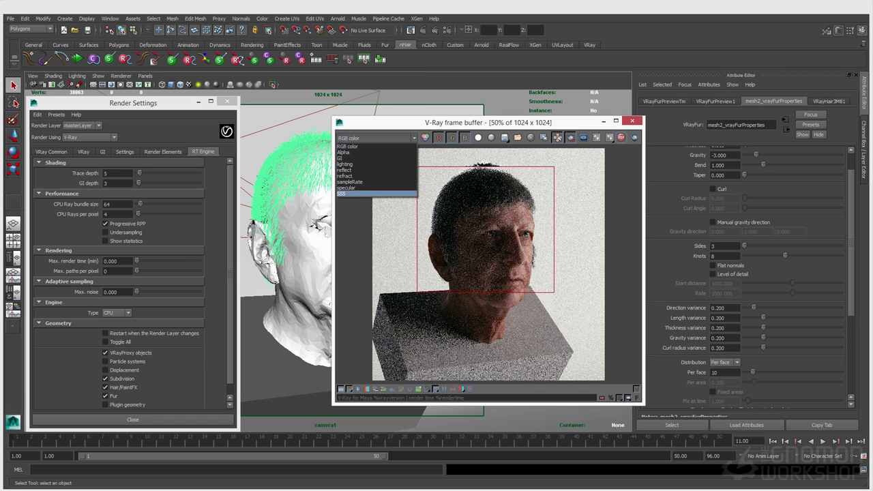
click(362, 190)
click(375, 137)
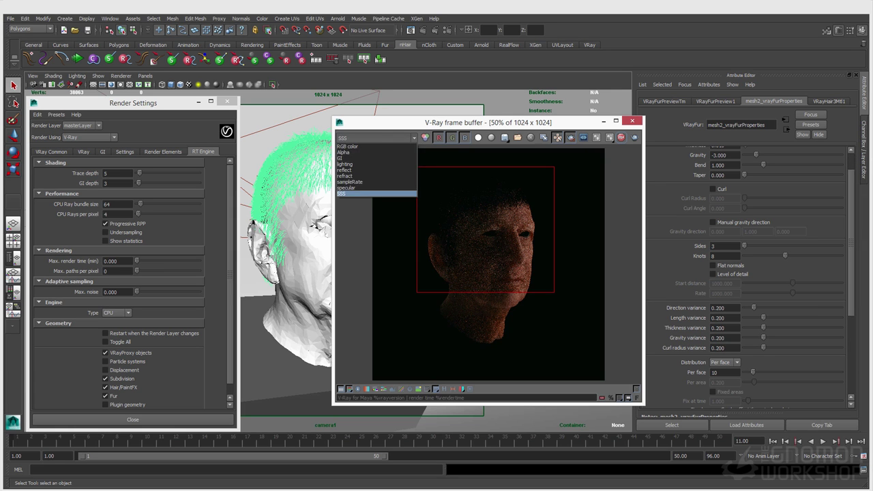
click(349, 182)
click(375, 137)
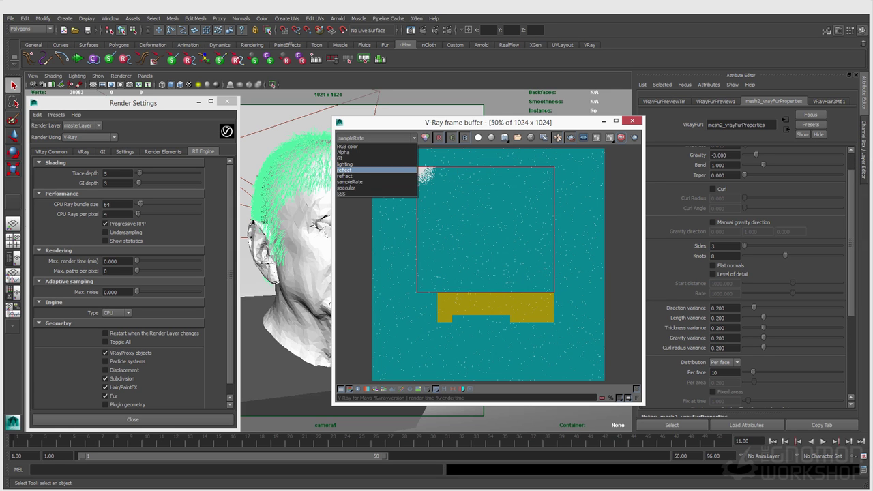
click(345, 176)
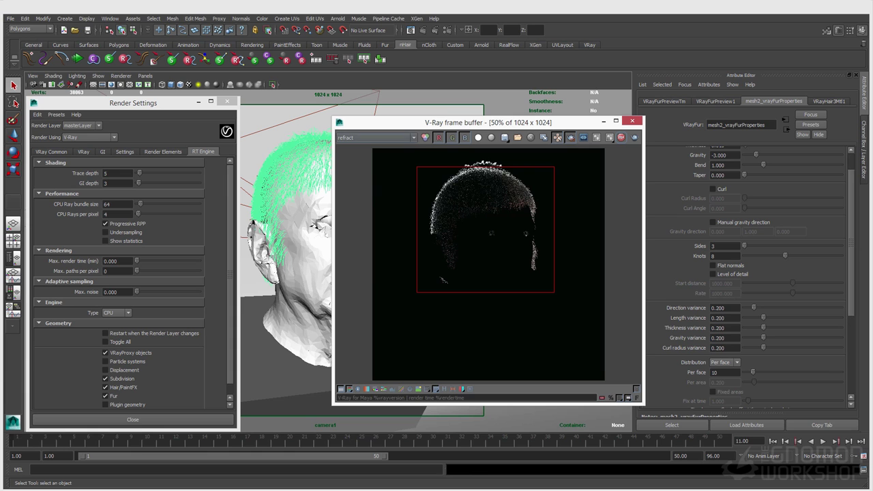
click(375, 137)
click(344, 170)
click(375, 137)
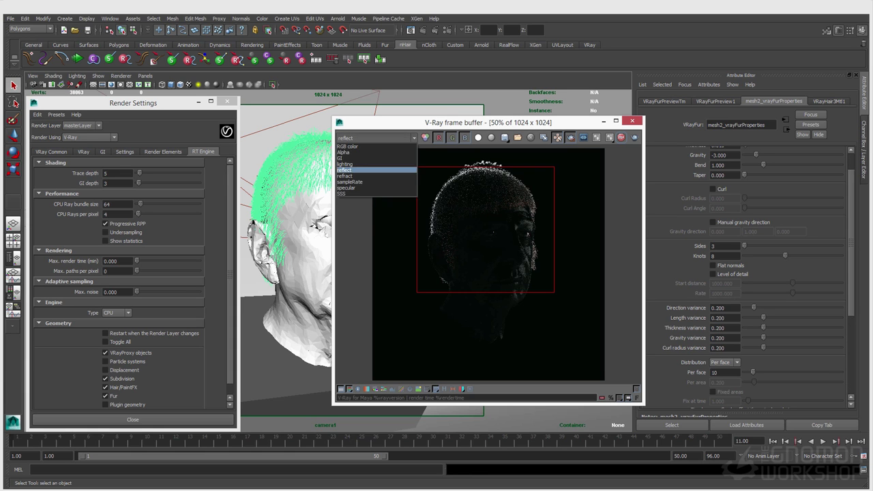
click(346, 188)
click(375, 137)
click(345, 147)
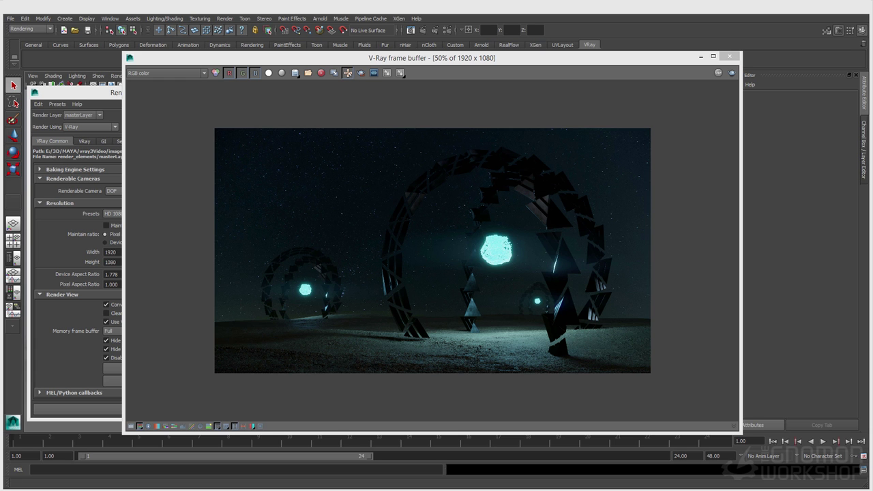
- Move the frame buffer with the glowing-rings night render so the Render Settings title is uncovered
drag(259, 51, 259, 102)
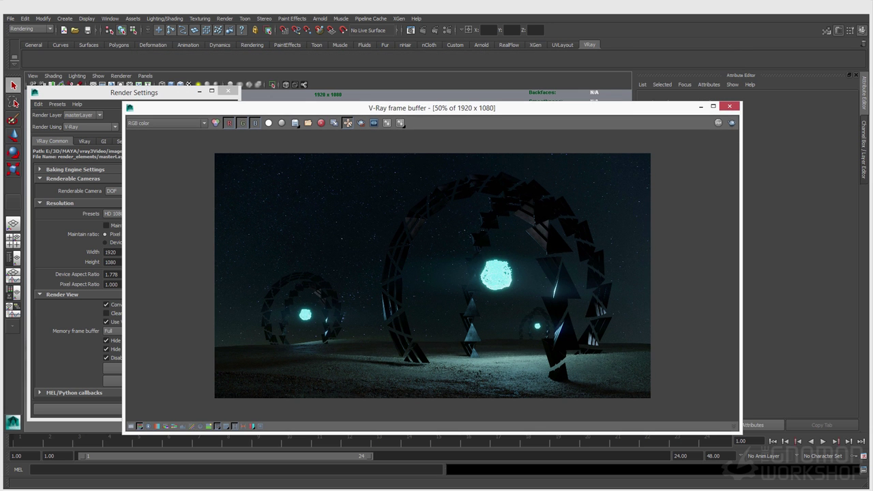